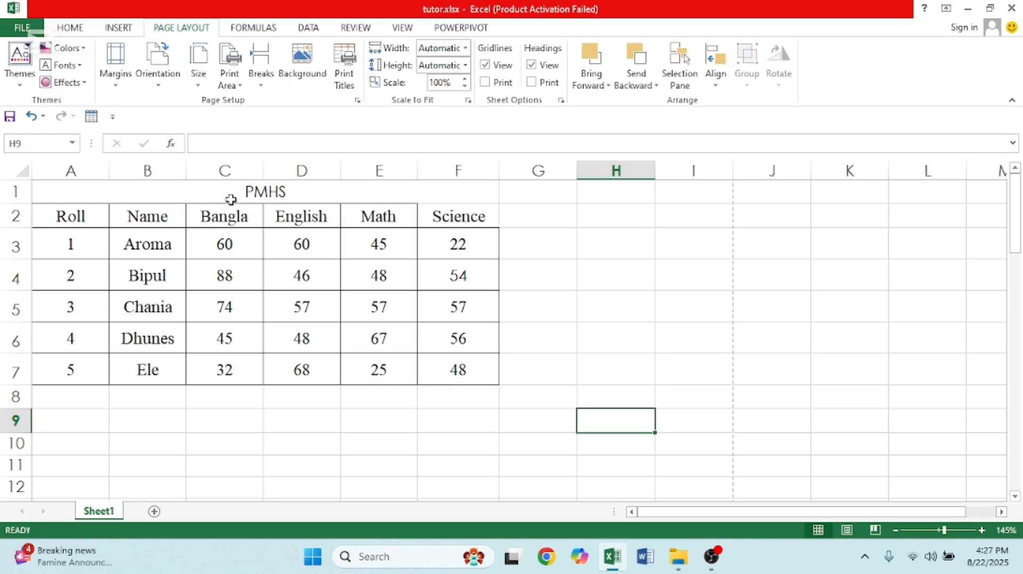
Apply the Facet theme to the worksheet with the marks range A1:F7 selected
{"action": "left_click_drag", "start_coordinate": [233, 196], "coordinate": [240, 379]}
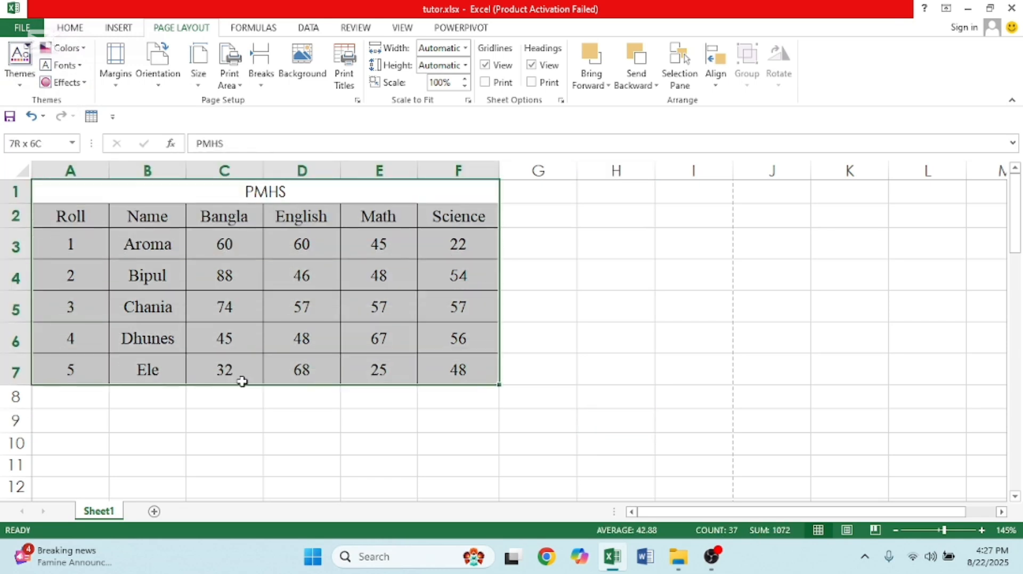
{"action": "left_click", "coordinate": [260, 326]}
{"action": "left_click", "coordinate": [223, 190]}
{"action": "left_click_drag", "start_coordinate": [223, 190], "coordinate": [224, 367]}
{"action": "left_click", "coordinate": [21, 82]}
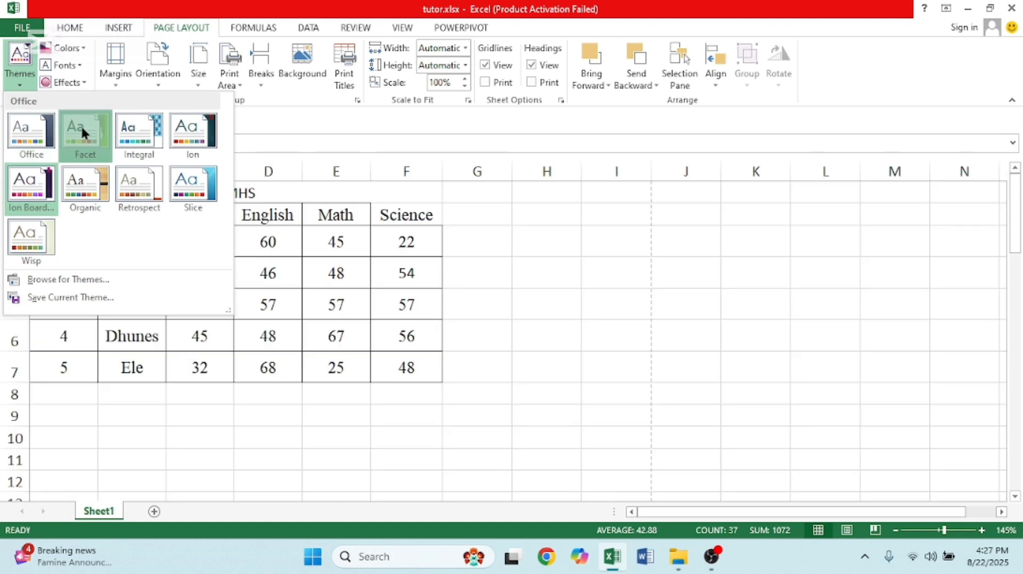
{"action": "left_click", "coordinate": [287, 244]}
{"action": "left_click", "coordinate": [315, 250]}
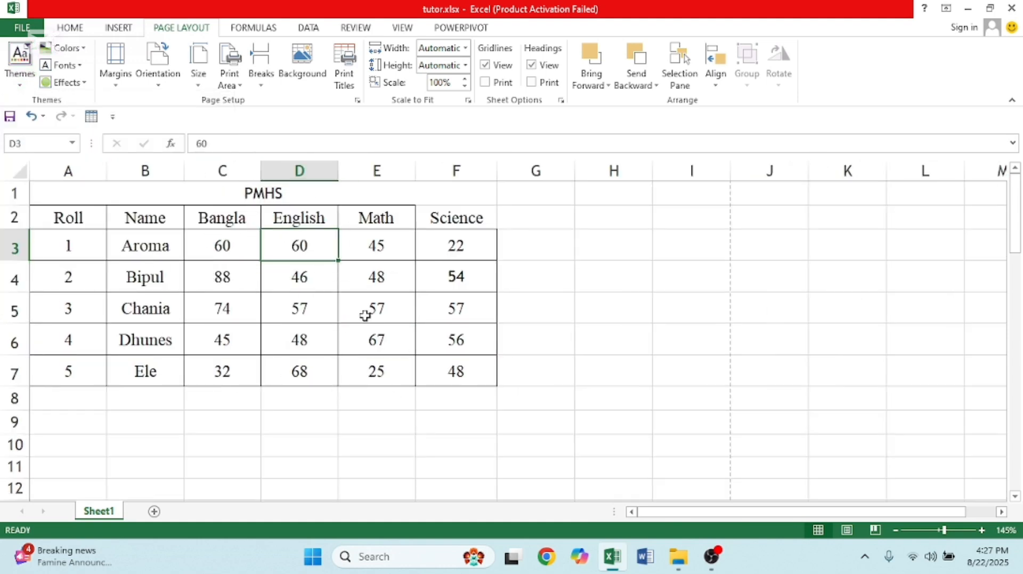
Convert the marks range A1:F7 into an Excel table
{"action": "left_click", "coordinate": [217, 194]}
{"action": "left_click_drag", "start_coordinate": [217, 194], "coordinate": [229, 373]}
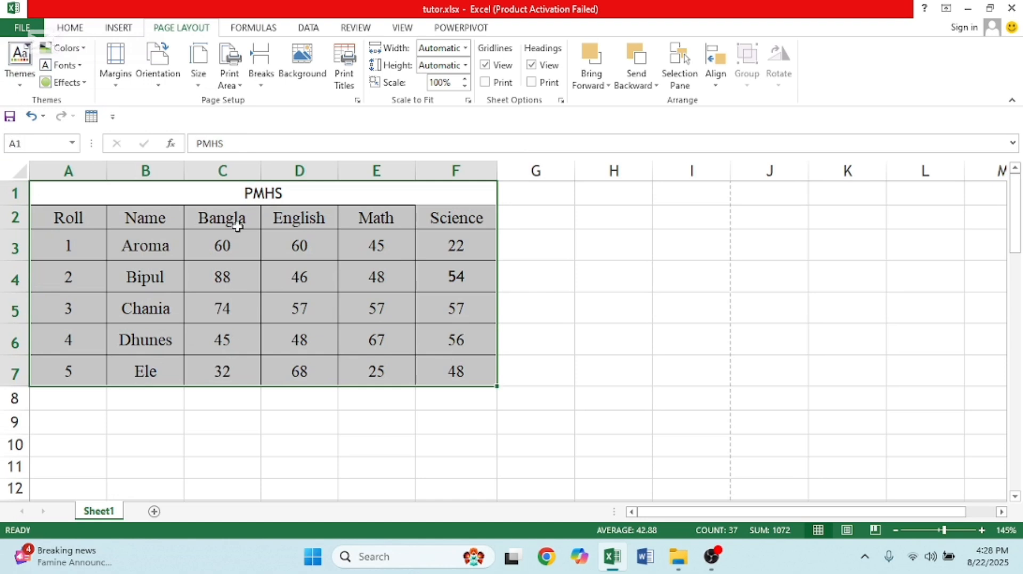
{"action": "left_click", "coordinate": [114, 27]}
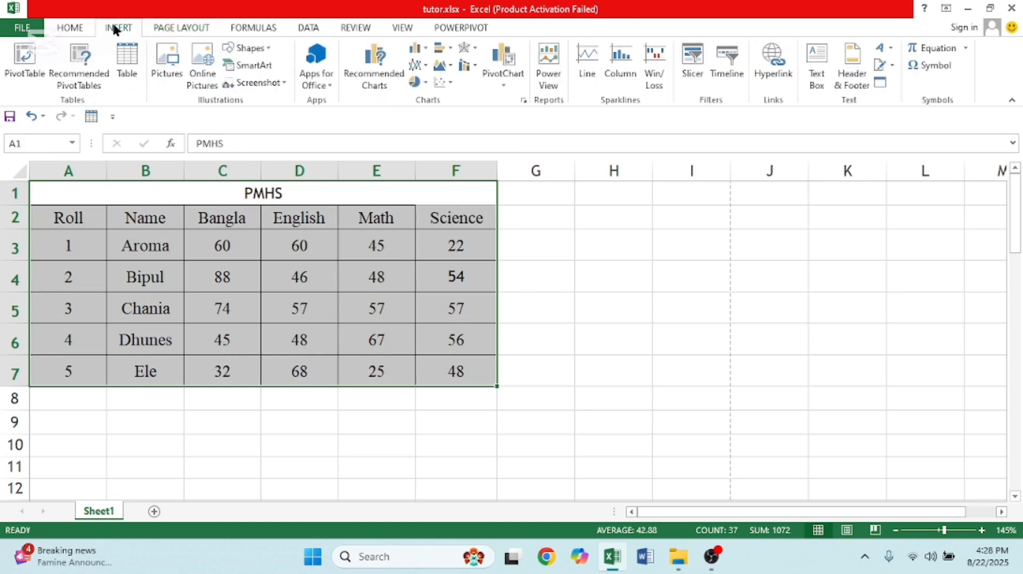
{"action": "left_click", "coordinate": [130, 66]}
{"action": "left_click", "coordinate": [668, 313]}
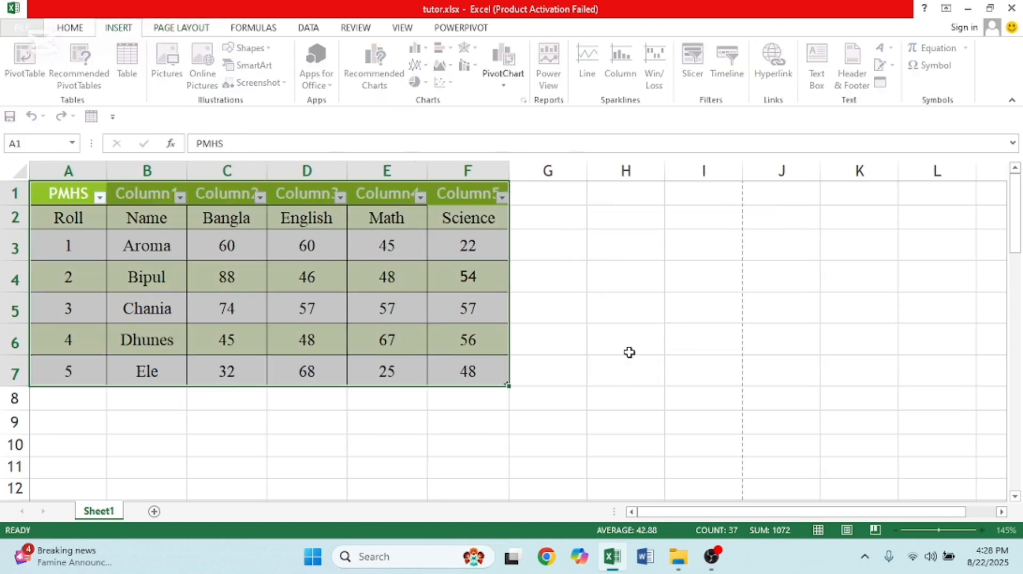
{"action": "left_click", "coordinate": [631, 351]}
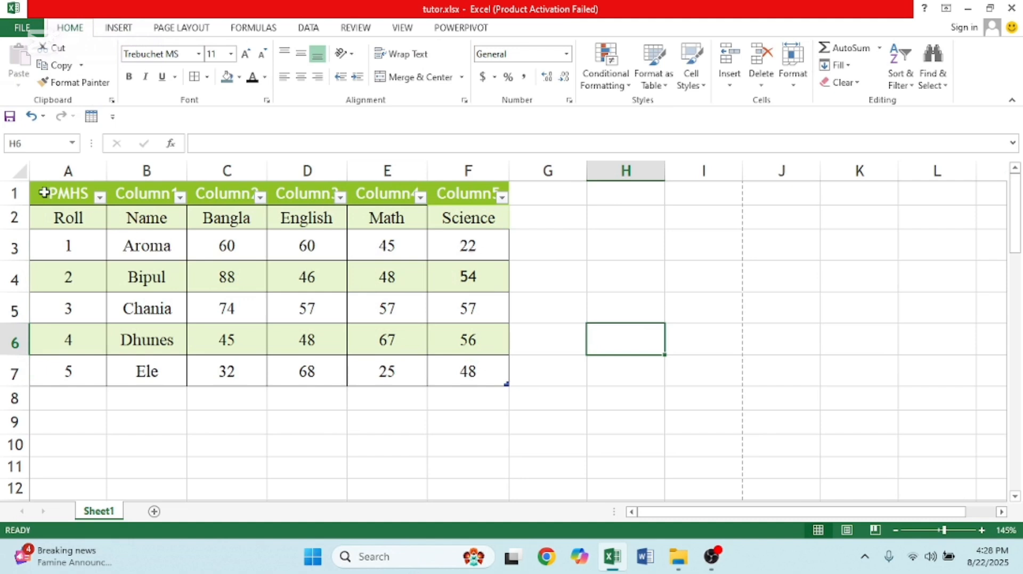
Turn off the filter buttons in the table's header row
{"action": "left_click_drag", "start_coordinate": [41, 193], "coordinate": [114, 191]}
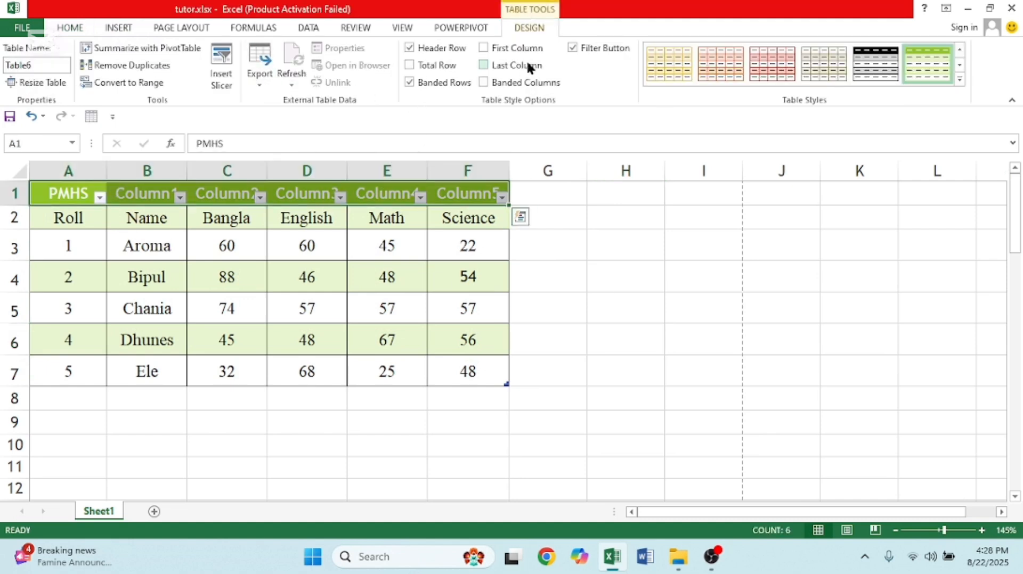
{"action": "left_click", "coordinate": [572, 47]}
{"action": "left_click", "coordinate": [594, 278]}
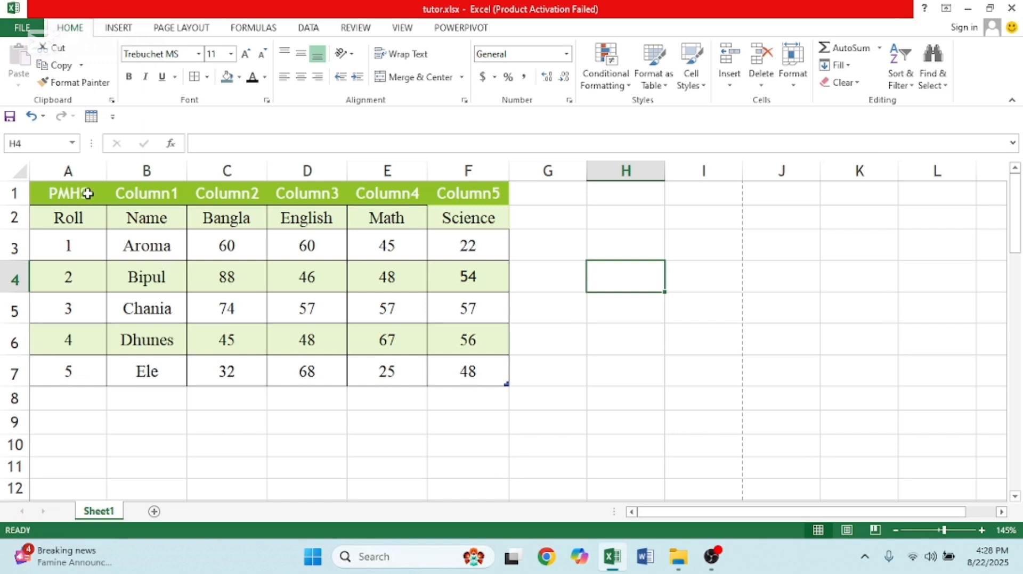
Try to clear the header labels Column1 to Column5 in B1:F1
{"action": "left_click_drag", "start_coordinate": [139, 194], "coordinate": [433, 197]}
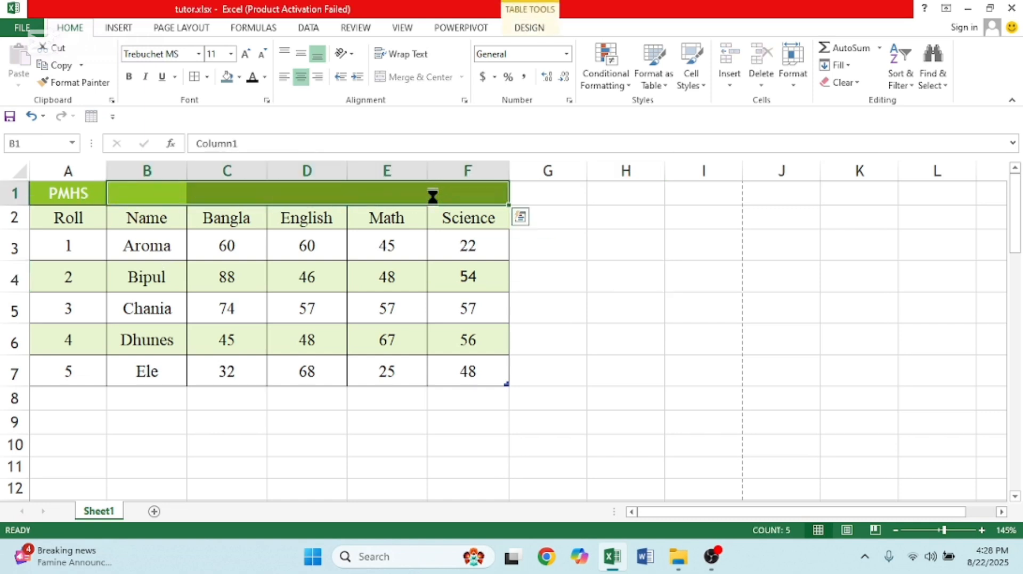
{"action": "left_click", "coordinate": [69, 193]}
{"action": "left_click", "coordinate": [144, 193]}
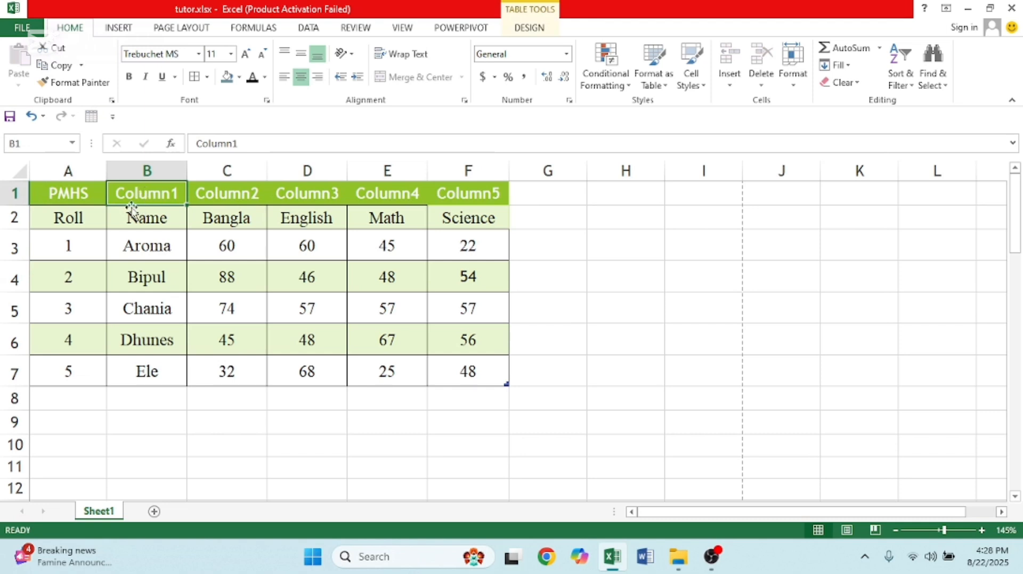
{"action": "left_click_drag", "start_coordinate": [61, 196], "coordinate": [464, 197]}
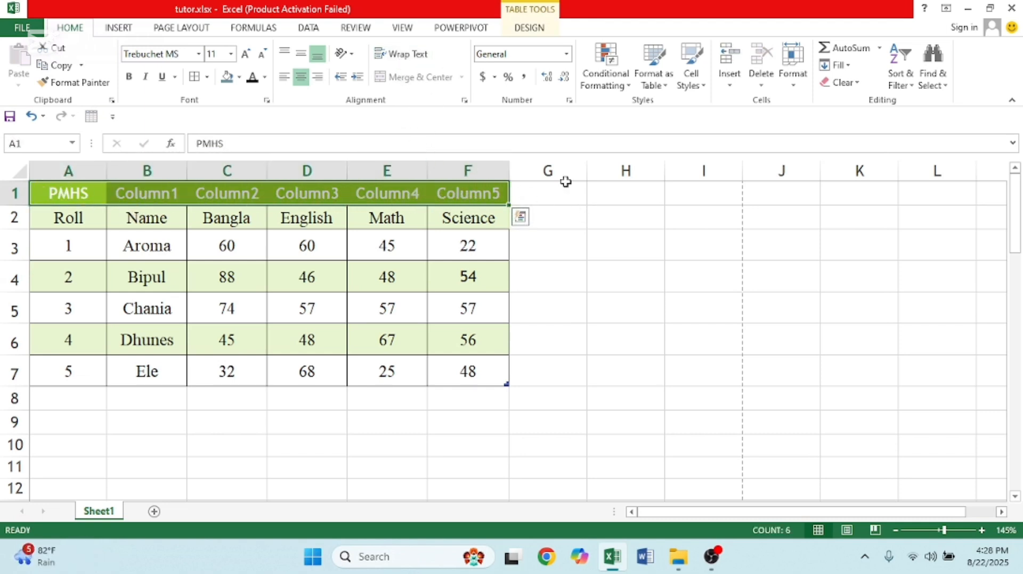
{"action": "left_click", "coordinate": [116, 27]}
{"action": "left_click", "coordinate": [714, 333]}
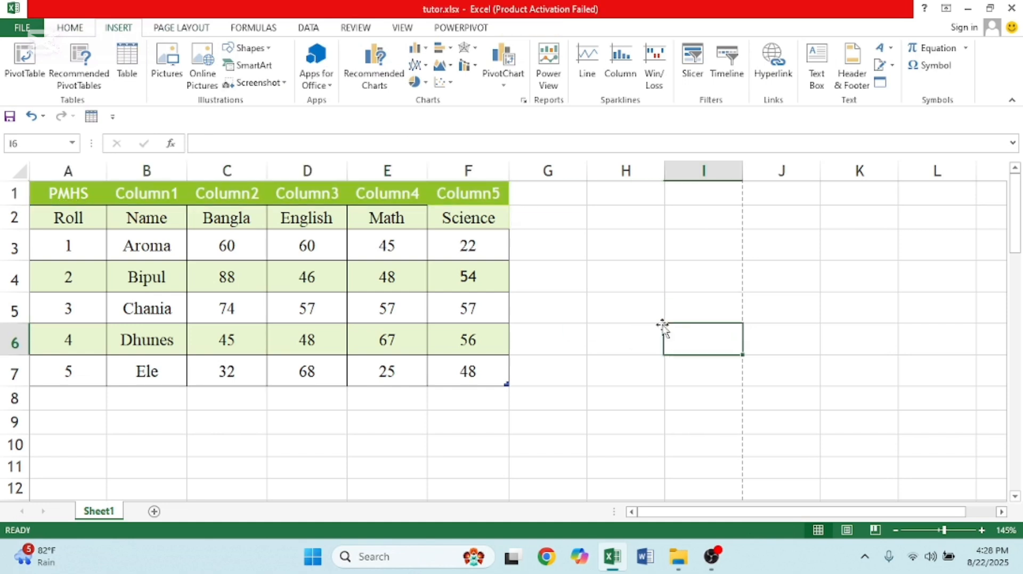
{"action": "left_click", "coordinate": [68, 219]}
{"action": "left_click", "coordinate": [273, 309]}
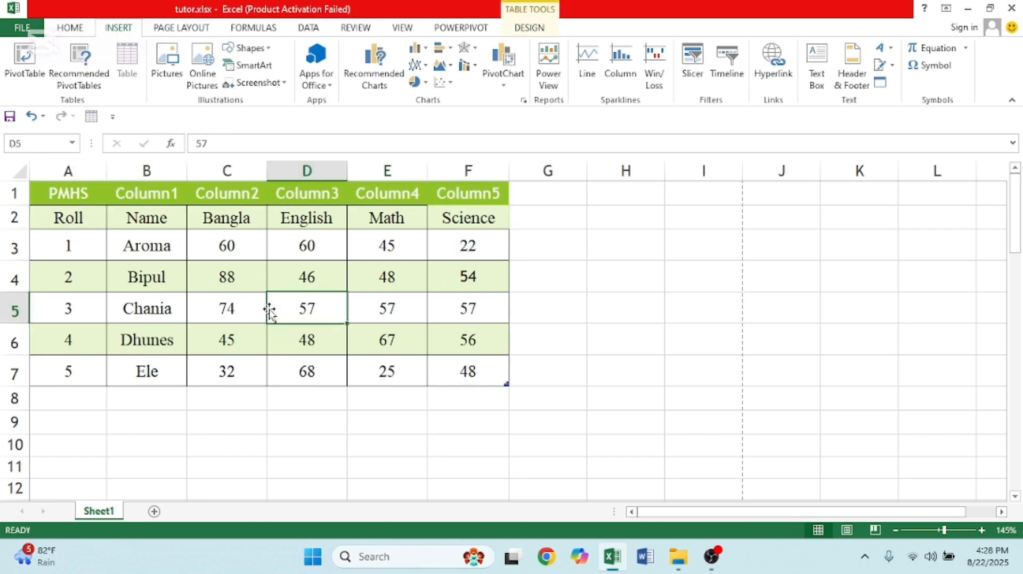
Select the whole table A1:F7 and apply the Organic theme
{"action": "left_click", "coordinate": [164, 24]}
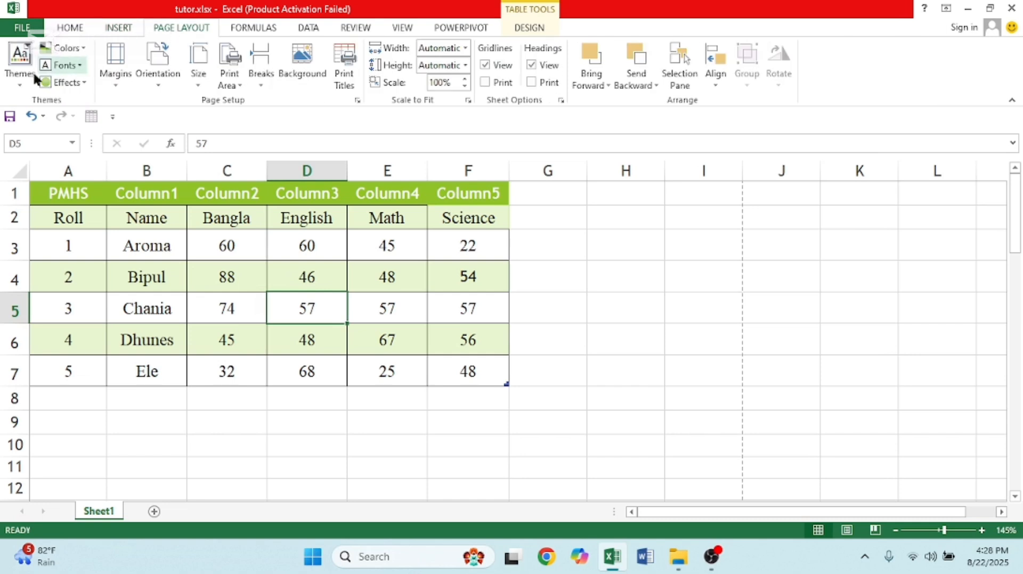
{"action": "left_click", "coordinate": [18, 75]}
{"action": "left_click", "coordinate": [79, 126]}
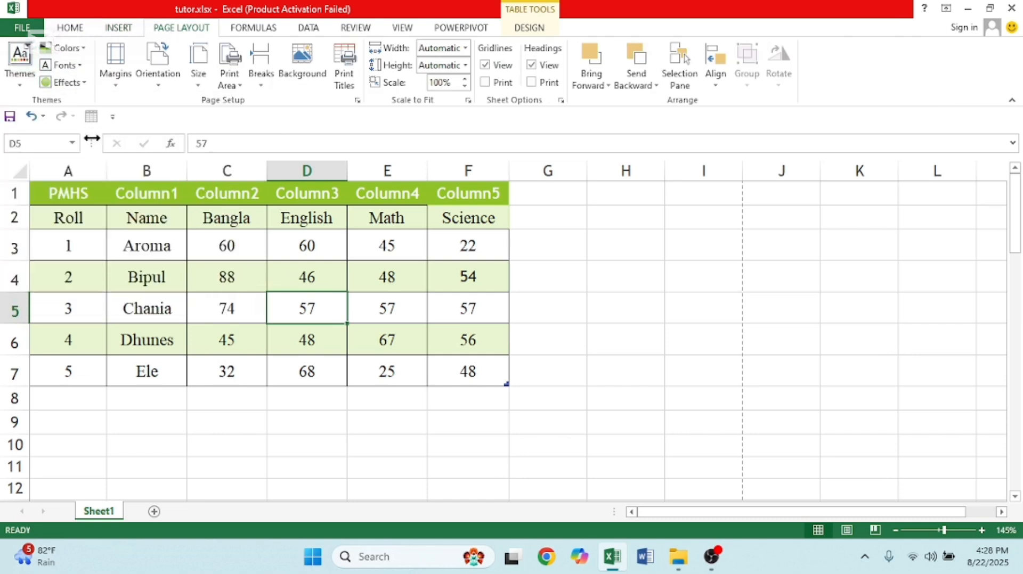
{"action": "left_click", "coordinate": [134, 253]}
{"action": "left_click", "coordinate": [55, 198]}
{"action": "left_click_drag", "start_coordinate": [79, 208], "coordinate": [467, 373]}
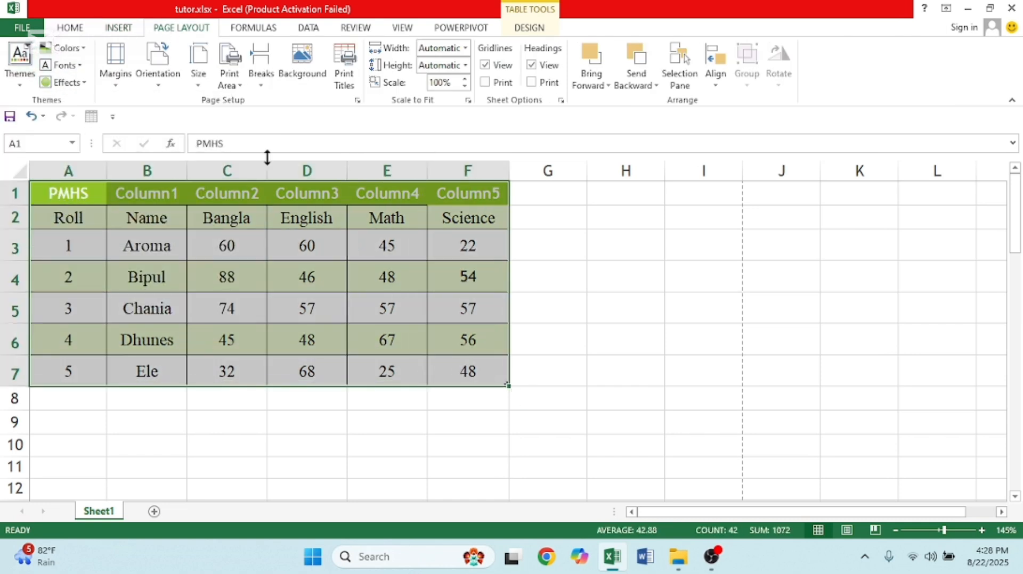
{"action": "left_click", "coordinate": [8, 73]}
{"action": "left_click", "coordinate": [347, 303]}
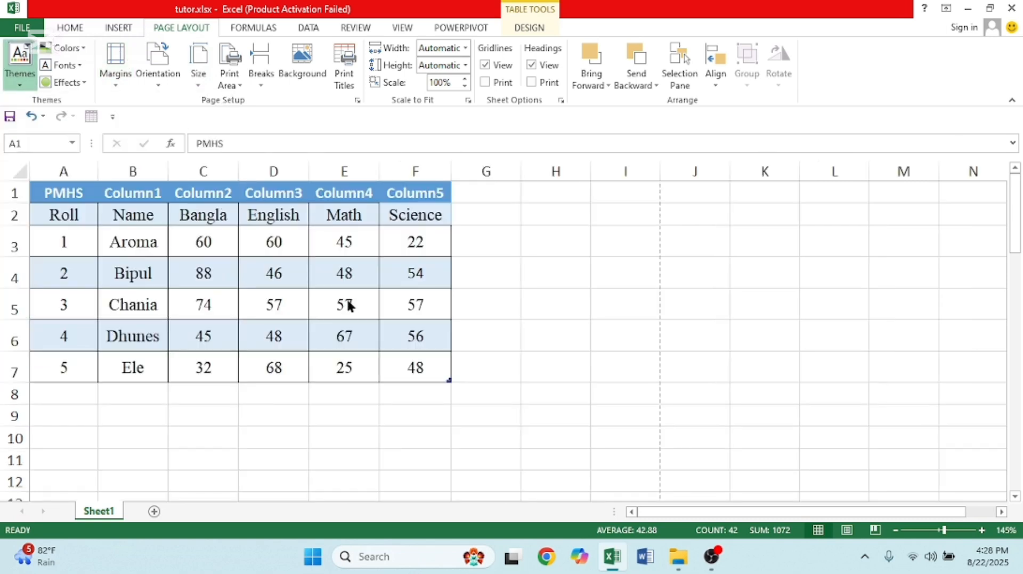
{"action": "left_click", "coordinate": [328, 313]}
Change the workbook theme to Retrospect
{"action": "left_click", "coordinate": [17, 79]}
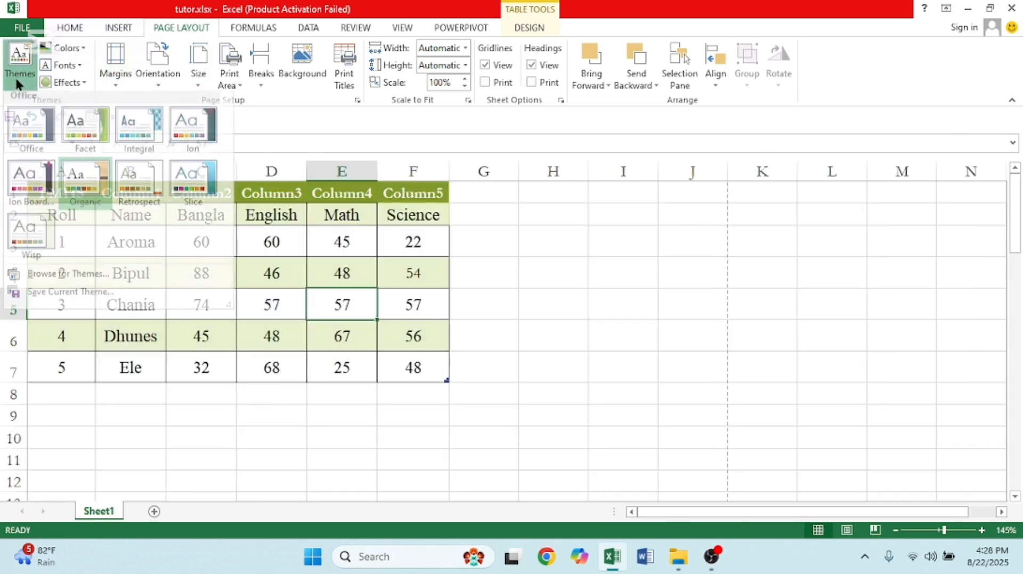
{"action": "double_click", "coordinate": [149, 187]}
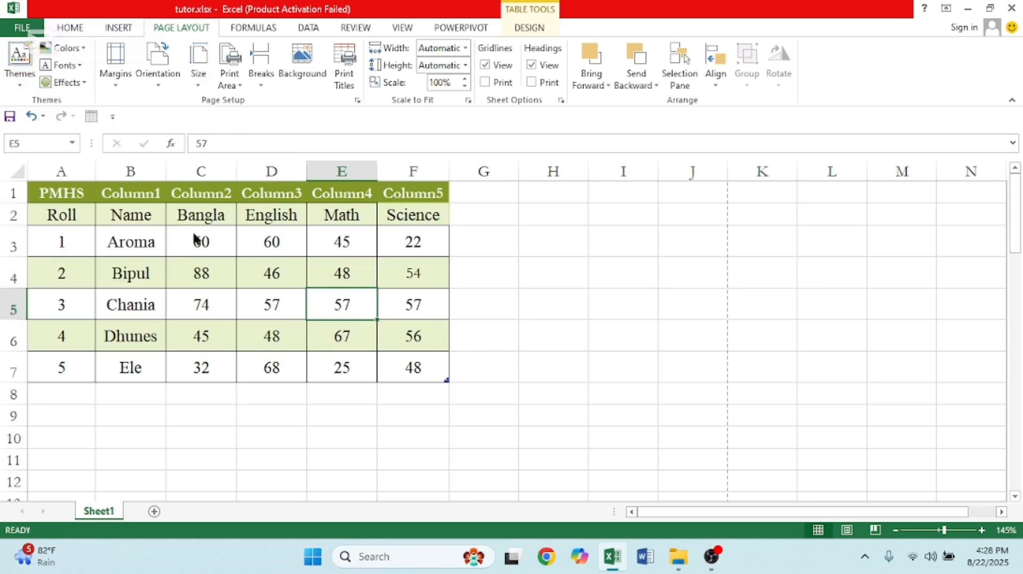
{"action": "left_click", "coordinate": [292, 314]}
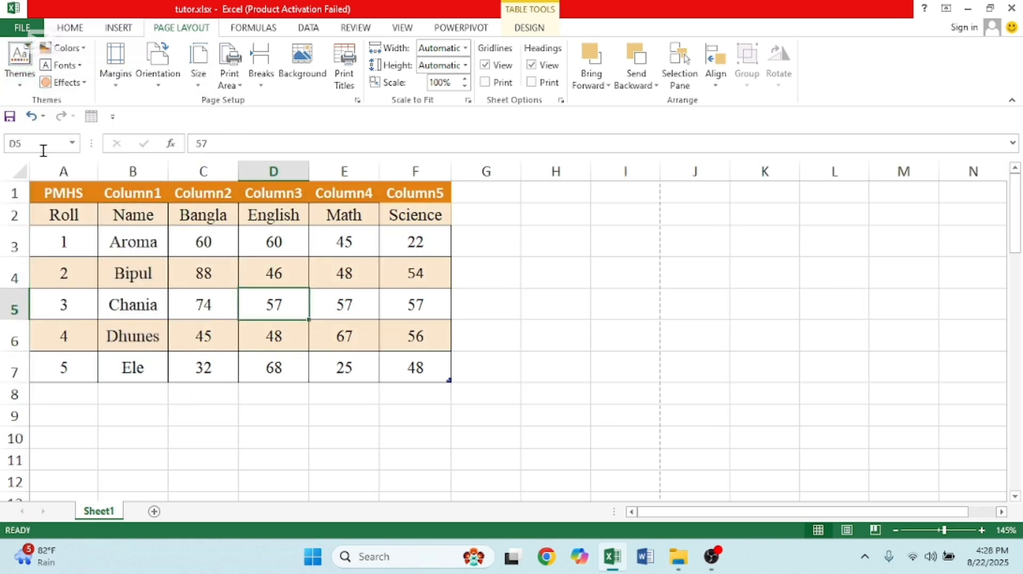
Select the whole table and switch the workbook theme to Wisp
{"action": "left_click_drag", "start_coordinate": [50, 192], "coordinate": [400, 360]}
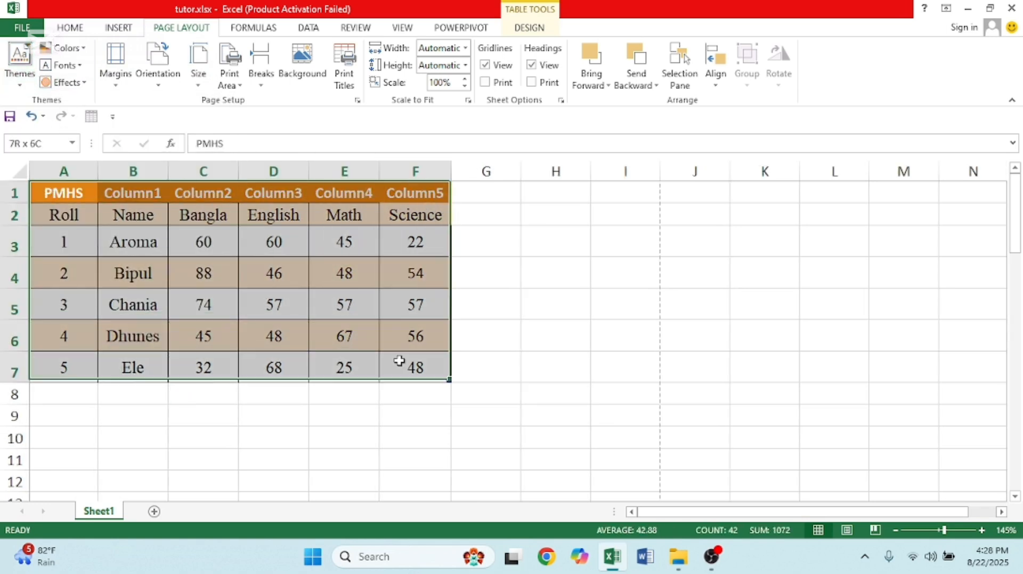
{"action": "left_click", "coordinate": [13, 84]}
{"action": "left_click", "coordinate": [32, 246]}
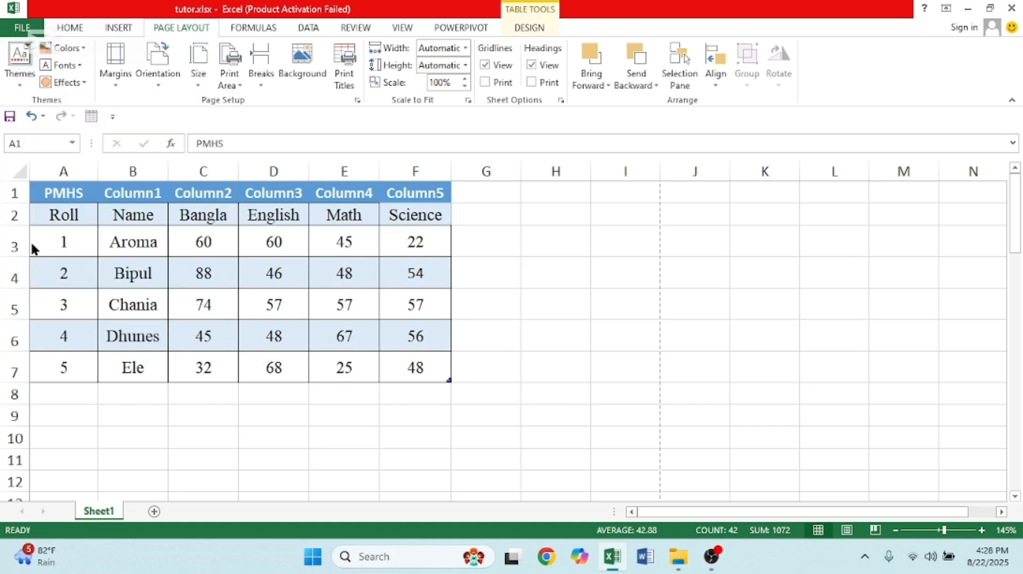
{"action": "left_click", "coordinate": [321, 372]}
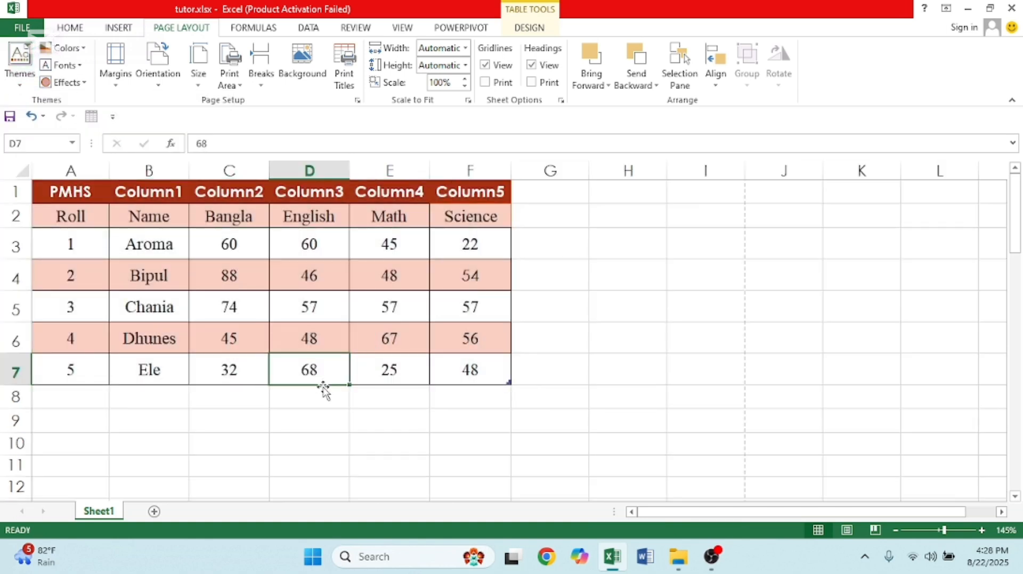
Select the table range A1:F7 and set the workbook theme to Ion
{"action": "left_click_drag", "start_coordinate": [75, 198], "coordinate": [469, 369]}
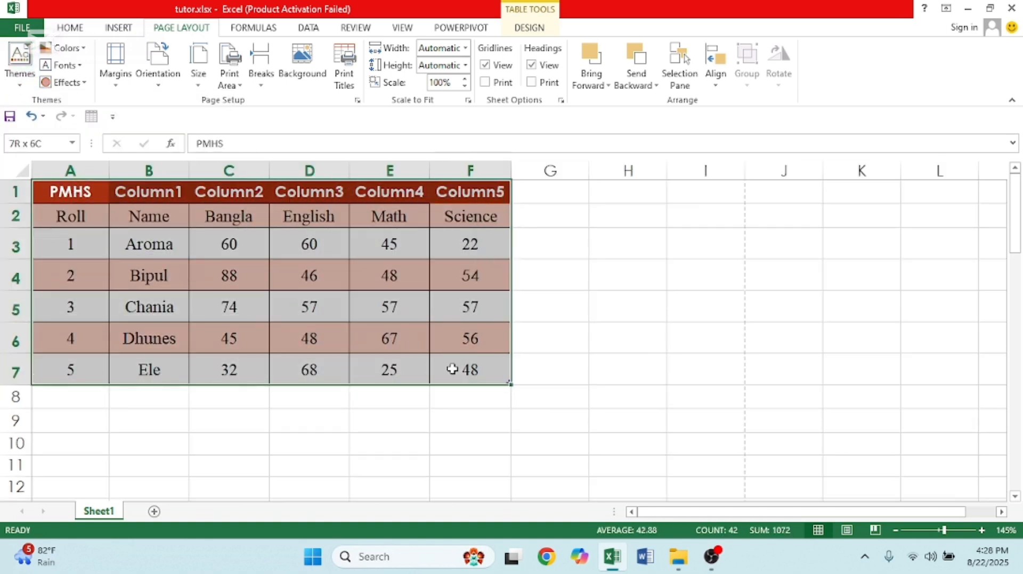
{"action": "left_click", "coordinate": [17, 72]}
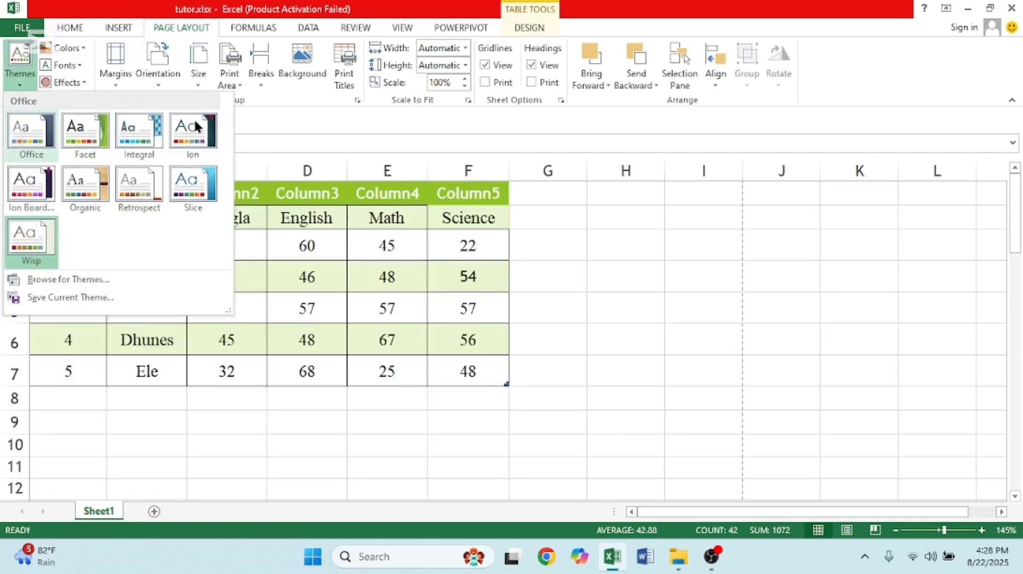
{"action": "left_click", "coordinate": [196, 127]}
{"action": "left_click", "coordinate": [288, 301]}
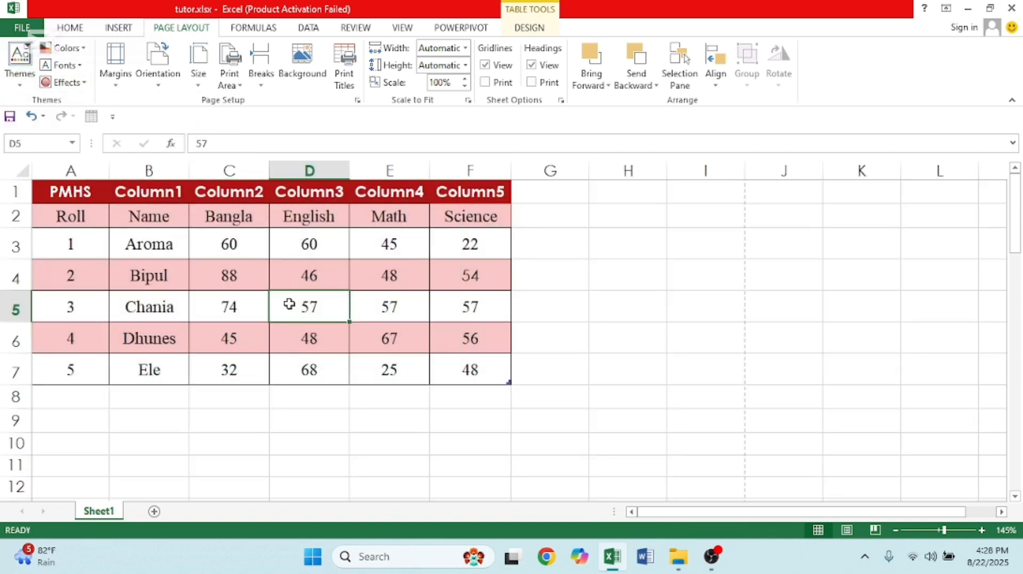
Select the whole table and set the theme colors to Green Yellow
{"action": "left_click", "coordinate": [67, 47]}
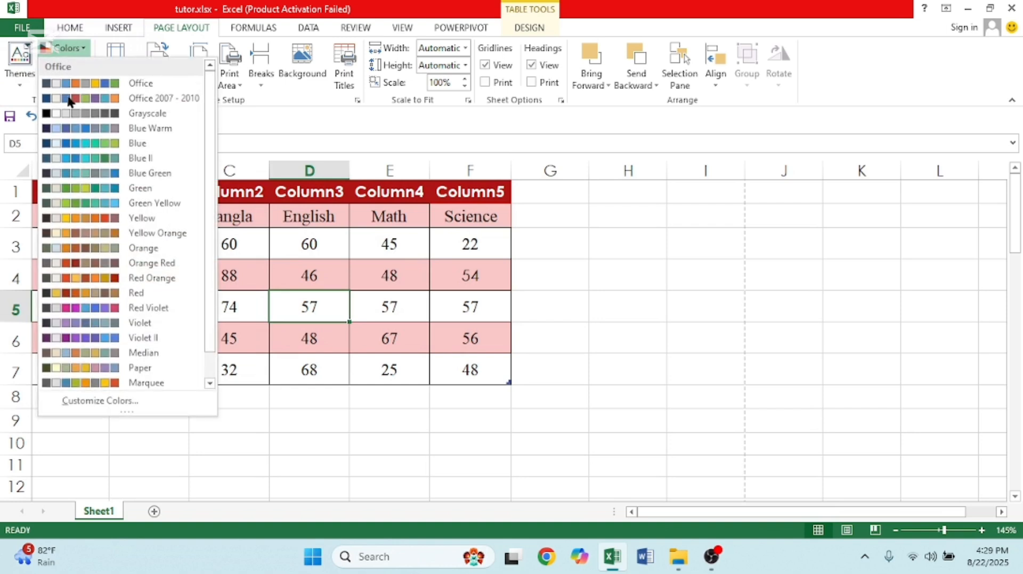
{"action": "left_click", "coordinate": [110, 213]}
{"action": "left_click_drag", "start_coordinate": [58, 193], "coordinate": [469, 370]}
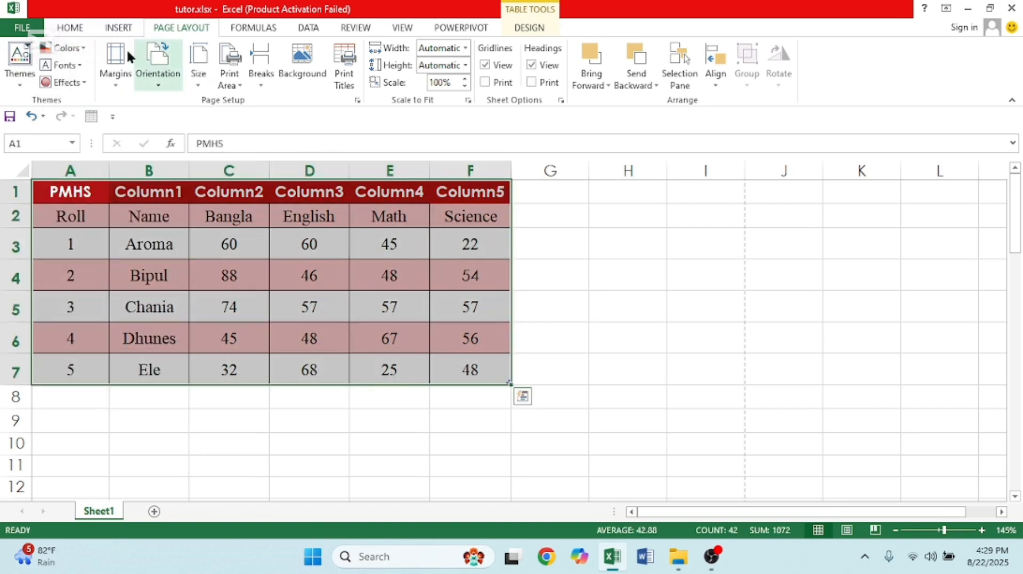
{"action": "left_click", "coordinate": [66, 48]}
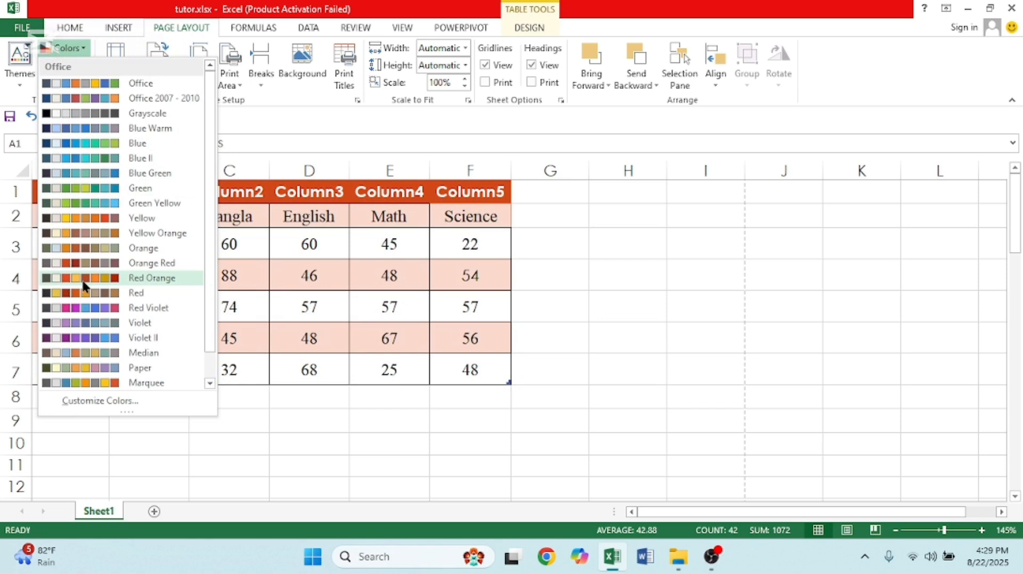
{"action": "left_click", "coordinate": [91, 202]}
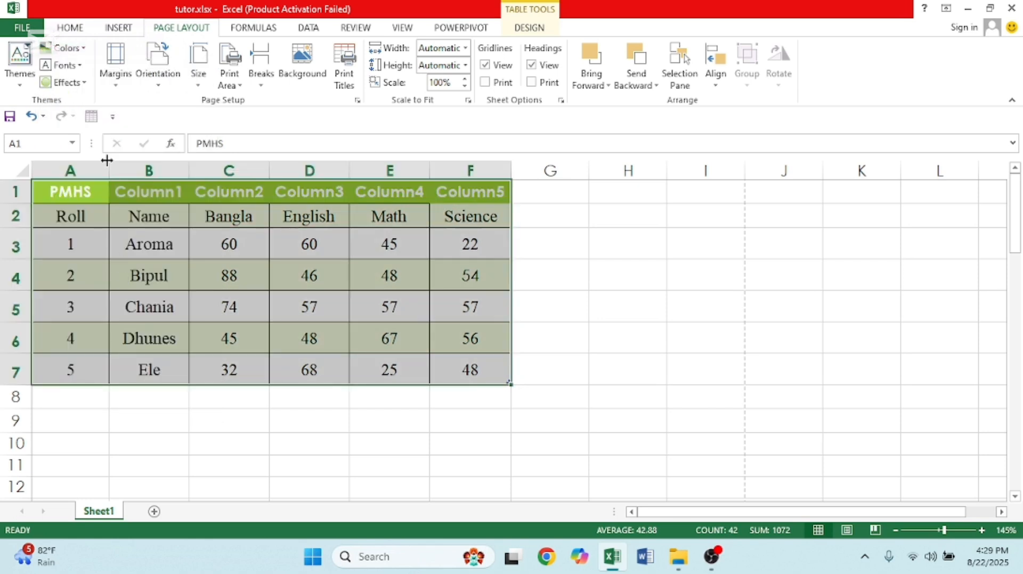
Select the table range A1:F7 and set the theme fonts to Calibri
{"action": "left_click", "coordinate": [73, 66]}
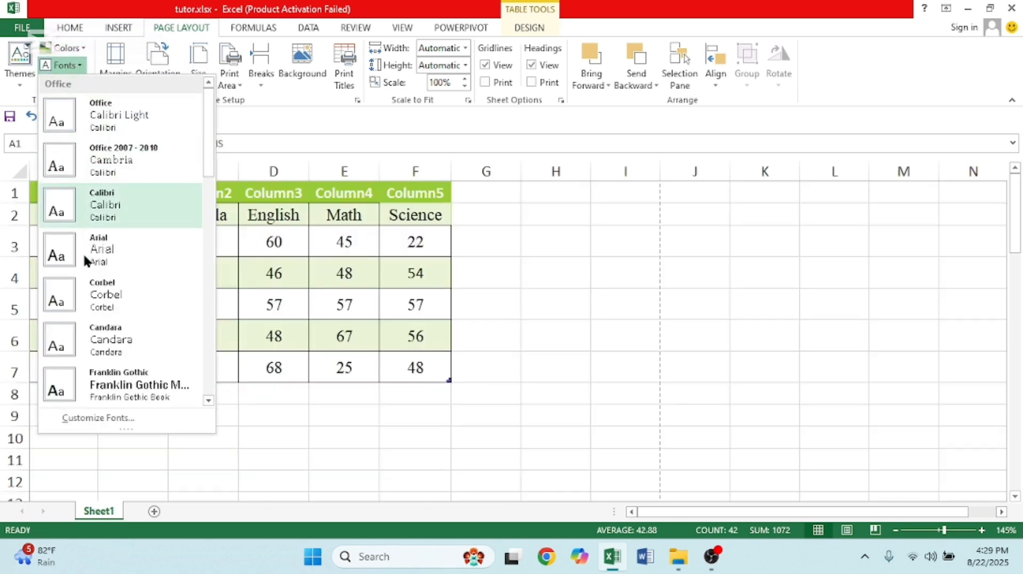
{"action": "left_click", "coordinate": [82, 322]}
{"action": "left_click_drag", "start_coordinate": [80, 193], "coordinate": [485, 369]}
{"action": "left_click", "coordinate": [69, 66]}
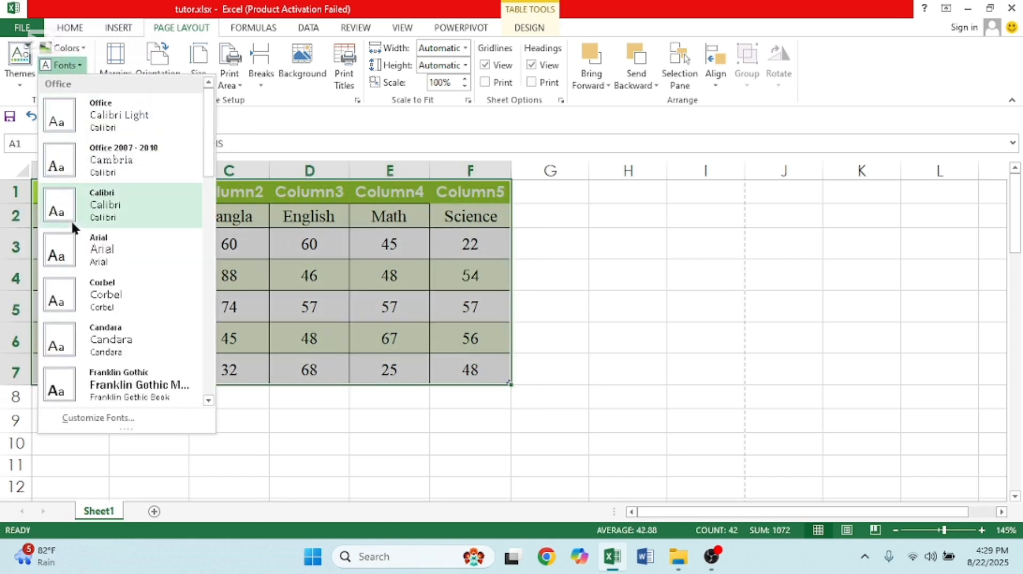
{"action": "left_click", "coordinate": [82, 208]}
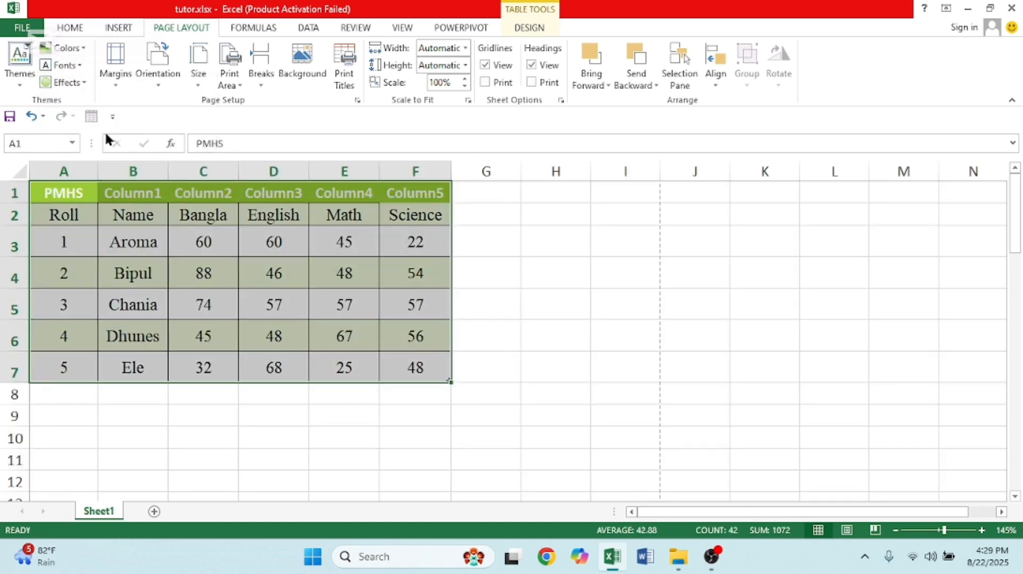
Set the theme fonts to Franklin Gothic
{"action": "left_click", "coordinate": [76, 66]}
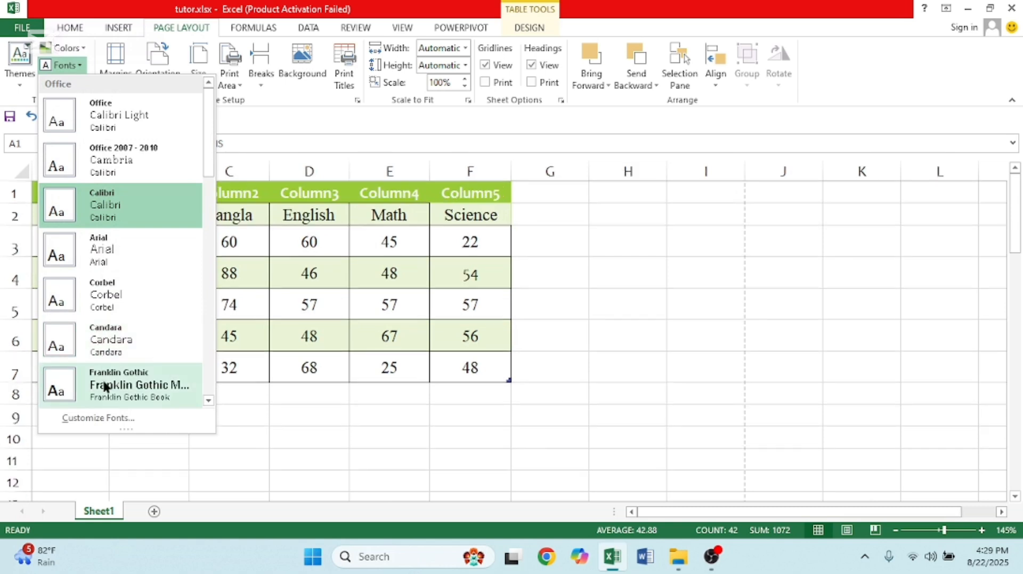
{"action": "left_click", "coordinate": [101, 388]}
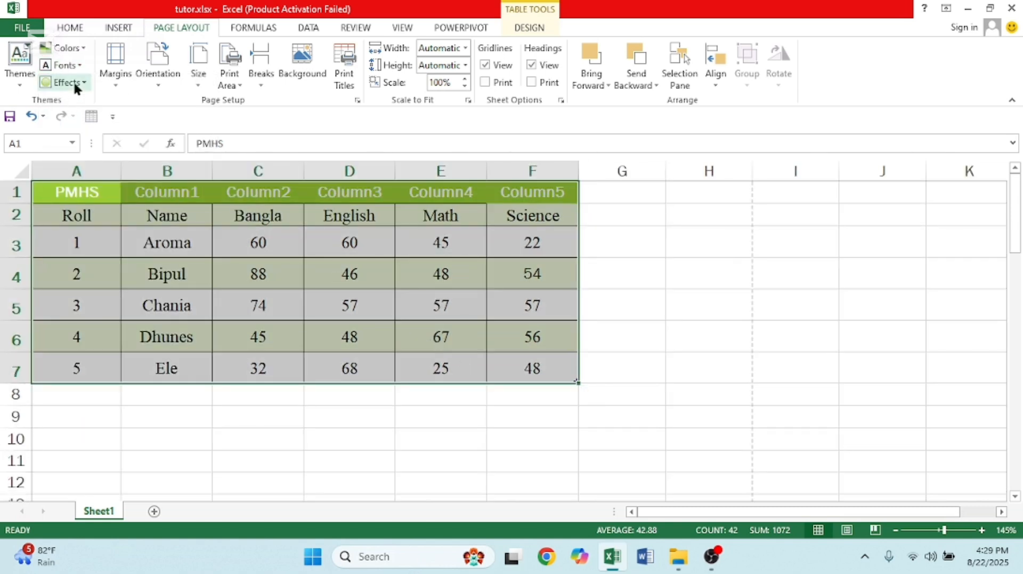
Apply a theme effect from the effects gallery to the workbook
{"action": "left_click", "coordinate": [75, 83]}
{"action": "left_click", "coordinate": [110, 188]}
{"action": "left_click", "coordinate": [143, 269]}
{"action": "left_click", "coordinate": [75, 194]}
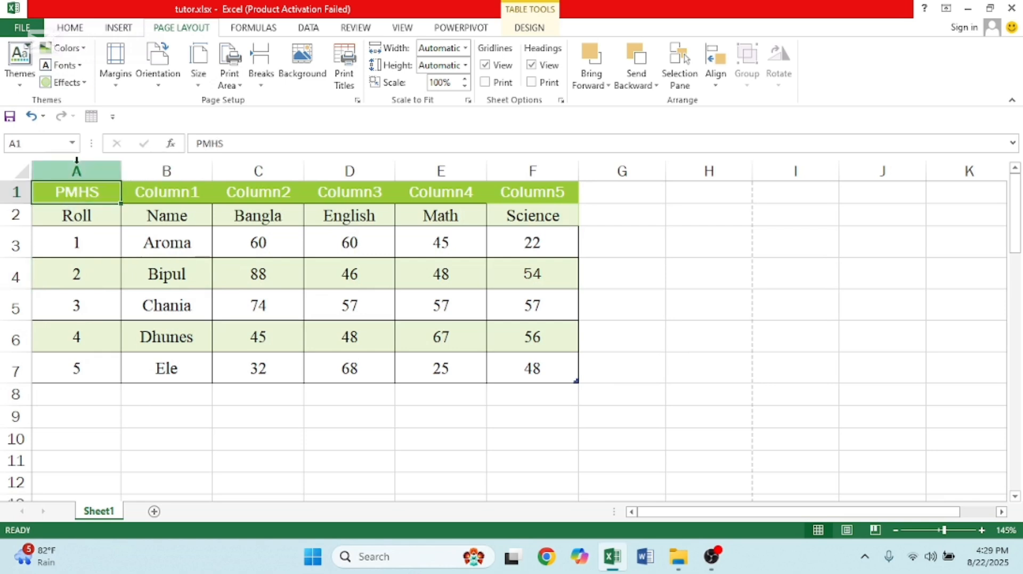
{"action": "left_click", "coordinate": [78, 82]}
{"action": "left_click", "coordinate": [127, 190]}
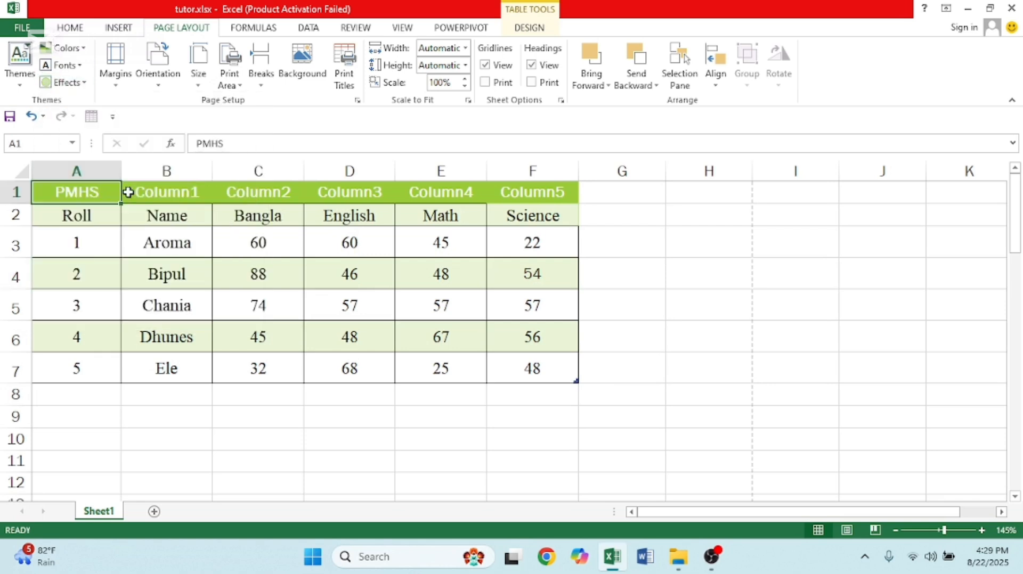
{"action": "left_click", "coordinate": [160, 269]}
{"action": "left_click_drag", "start_coordinate": [75, 194], "coordinate": [522, 372]}
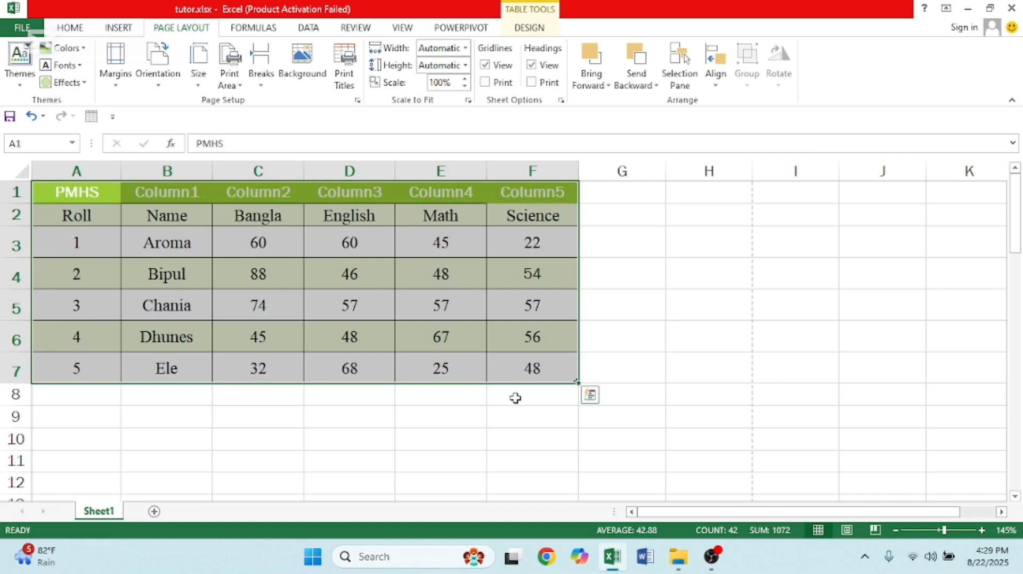
{"action": "left_click", "coordinate": [423, 332]}
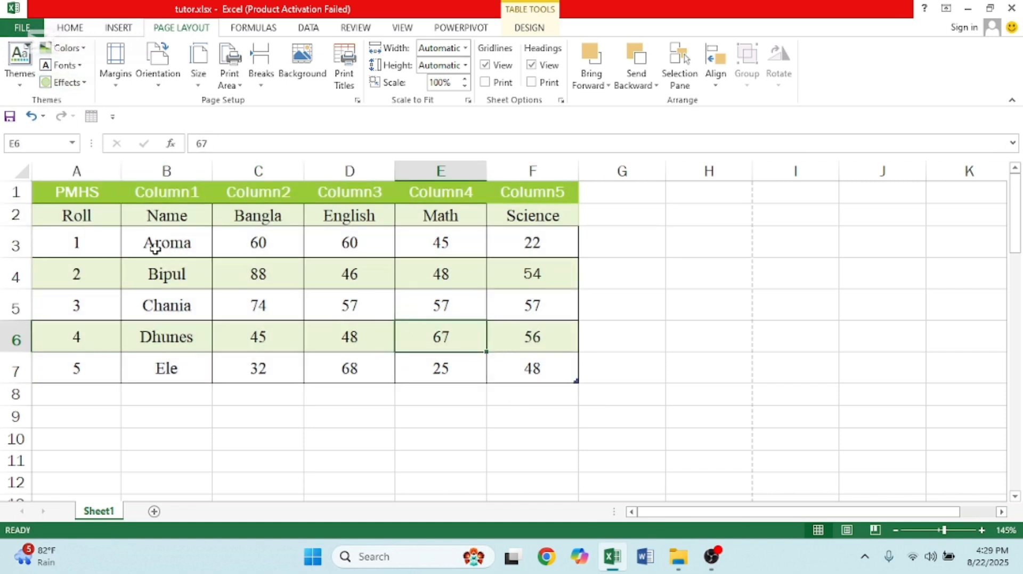
{"action": "left_click", "coordinate": [226, 302]}
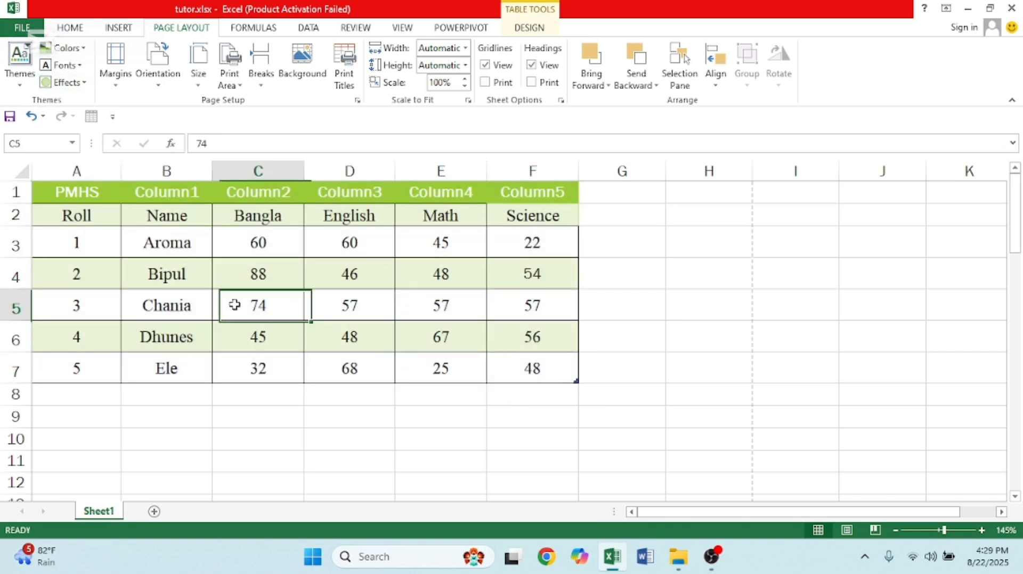
Select the whole of row 1 and delete its contents
{"action": "left_click", "coordinate": [24, 190]}
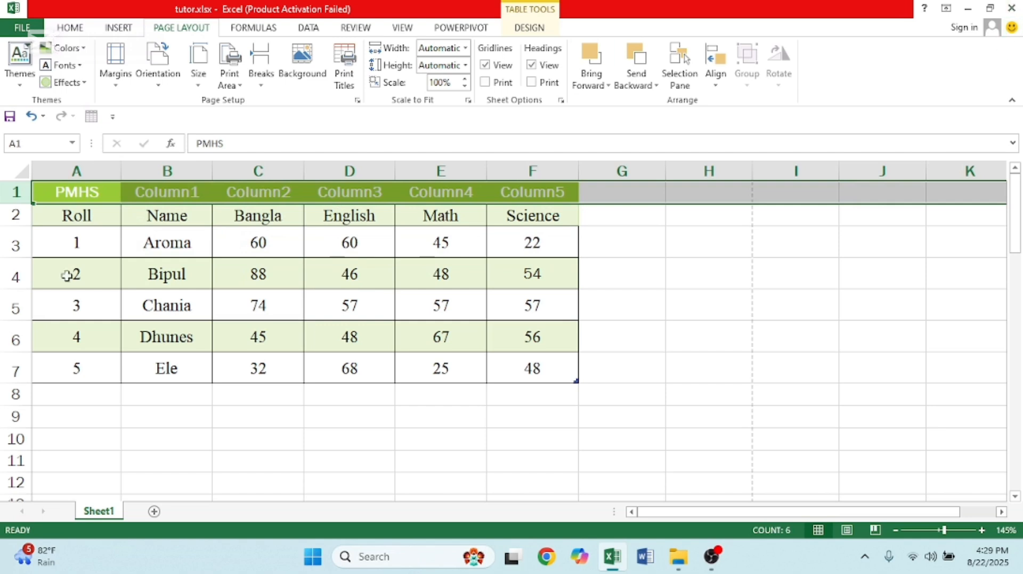
{"action": "left_click", "coordinate": [129, 265]}
{"action": "left_click", "coordinate": [17, 193]}
{"action": "key", "text": "Delete"}
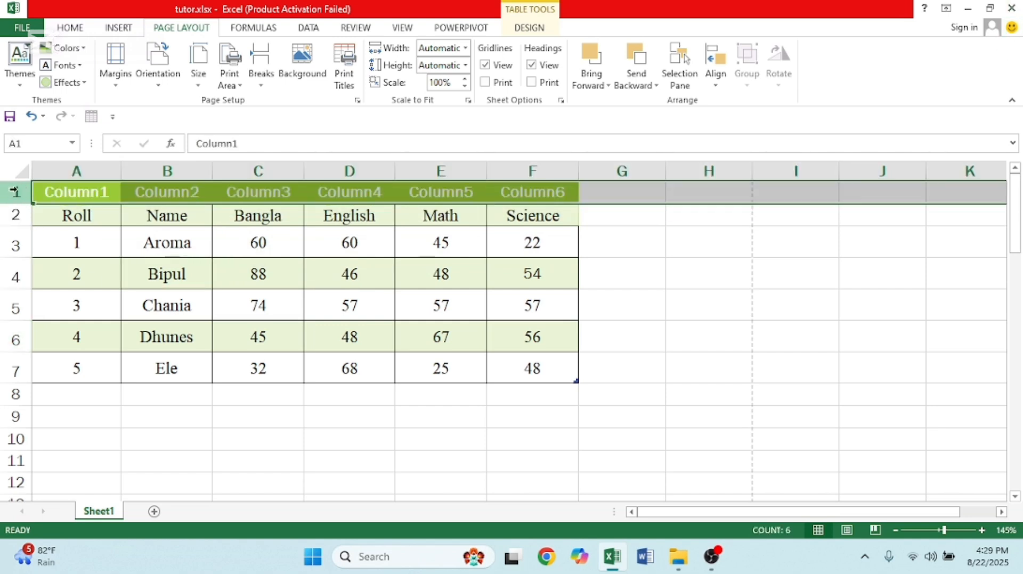
{"action": "left_click", "coordinate": [66, 192]}
{"action": "left_click", "coordinate": [223, 285]}
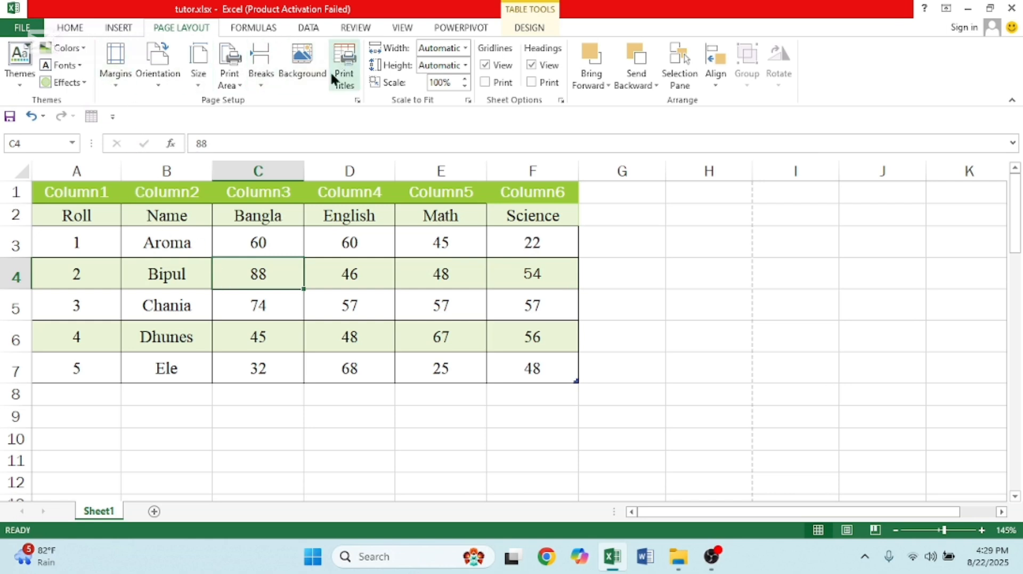
{"action": "left_click", "coordinate": [90, 230]}
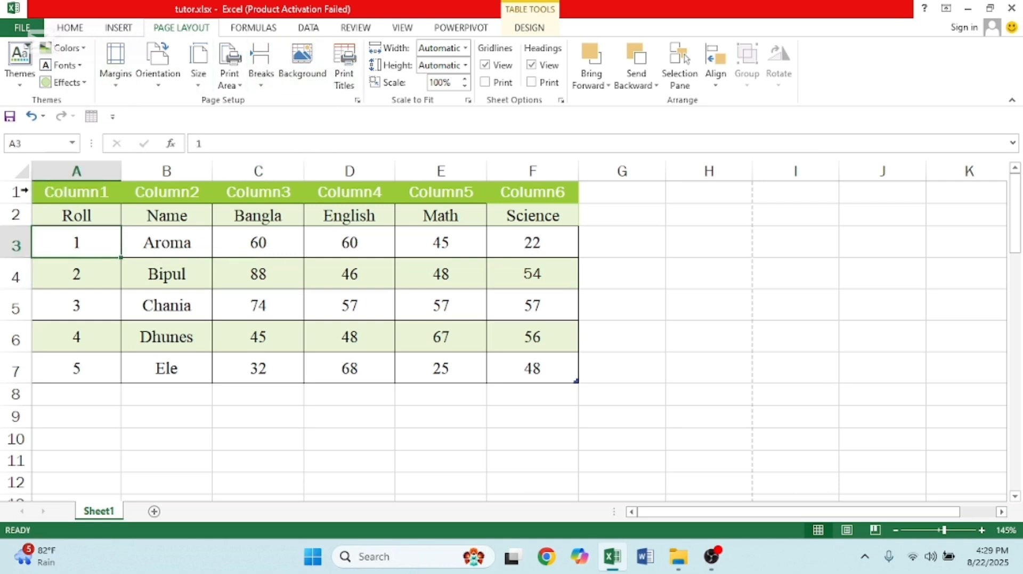
{"action": "left_click", "coordinate": [61, 190]}
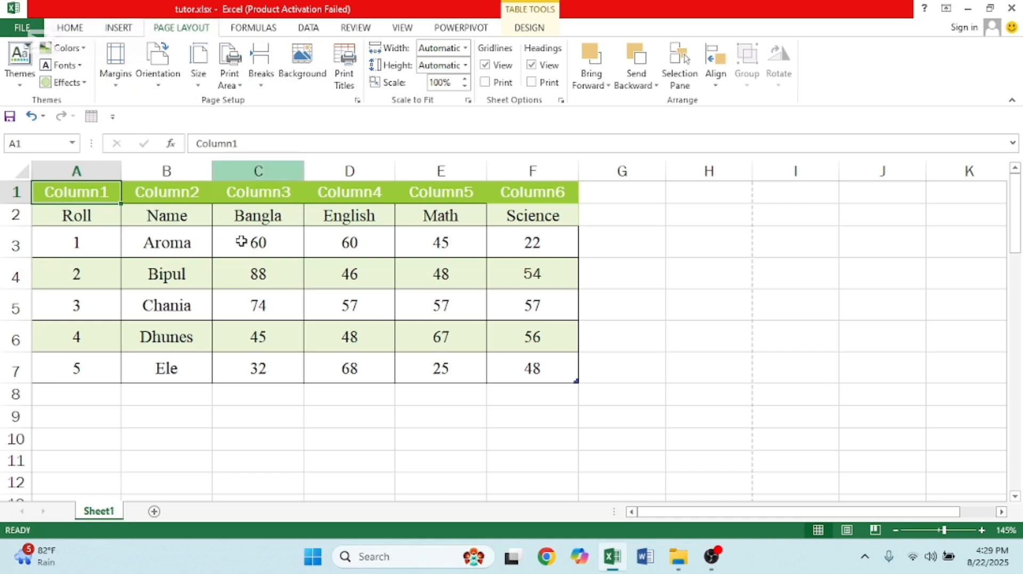
{"action": "left_click_drag", "start_coordinate": [245, 239], "coordinate": [256, 272]}
{"action": "left_click", "coordinate": [201, 303]}
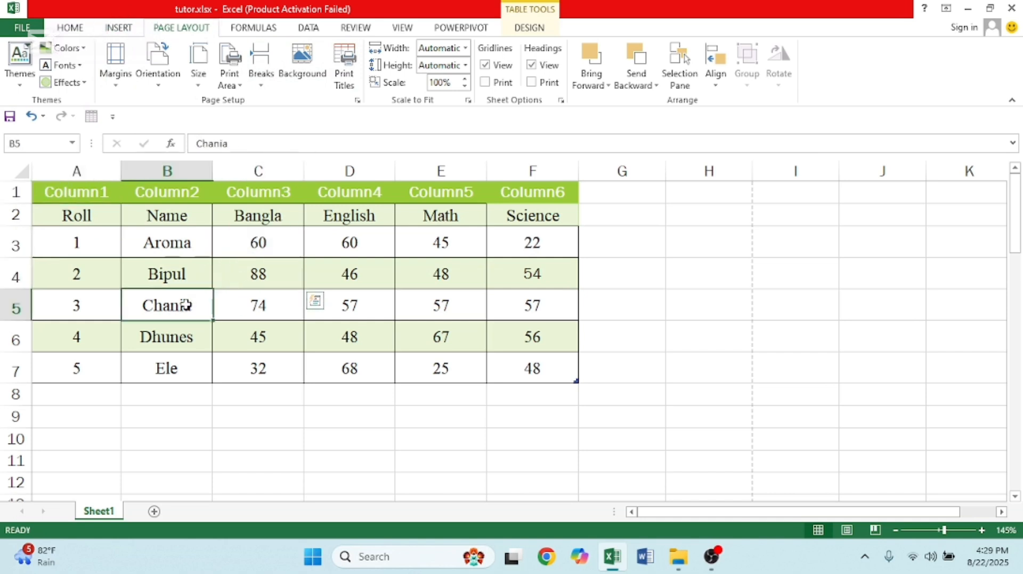
Hide row 1, which holds the table's column headers
{"action": "left_click", "coordinate": [15, 192]}
{"action": "right_click", "coordinate": [61, 198]}
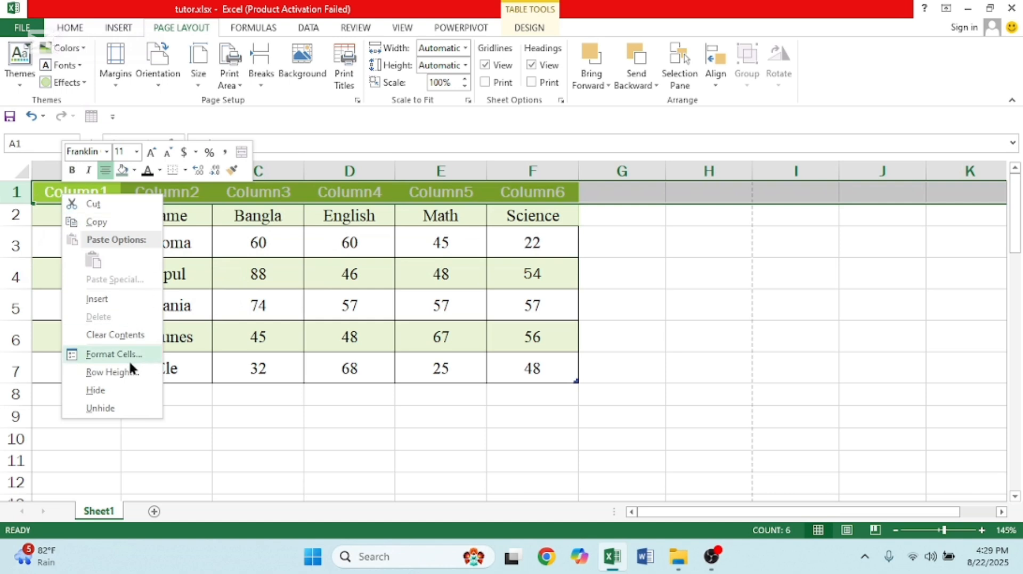
{"action": "left_click", "coordinate": [96, 391]}
{"action": "left_click", "coordinate": [326, 352]}
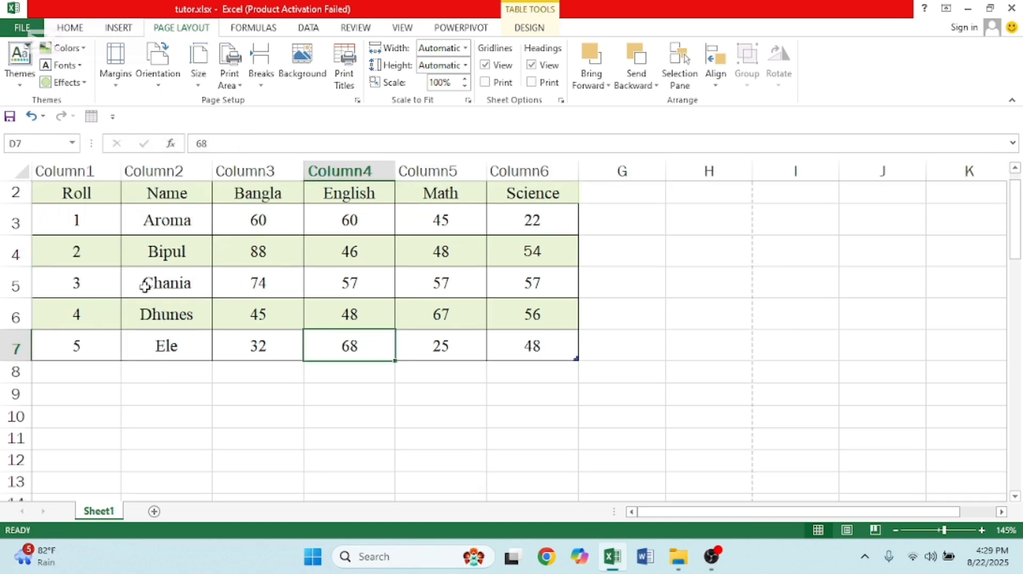
{"action": "left_click", "coordinate": [144, 286]}
{"action": "left_click", "coordinate": [110, 311]}
{"action": "double_click", "coordinate": [109, 310]}
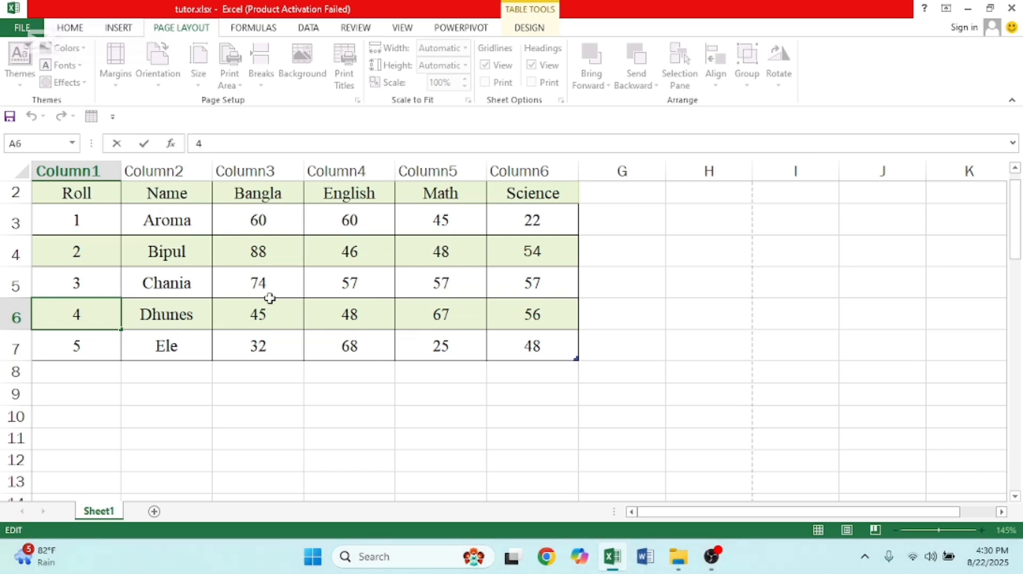
{"action": "left_click", "coordinate": [165, 259]}
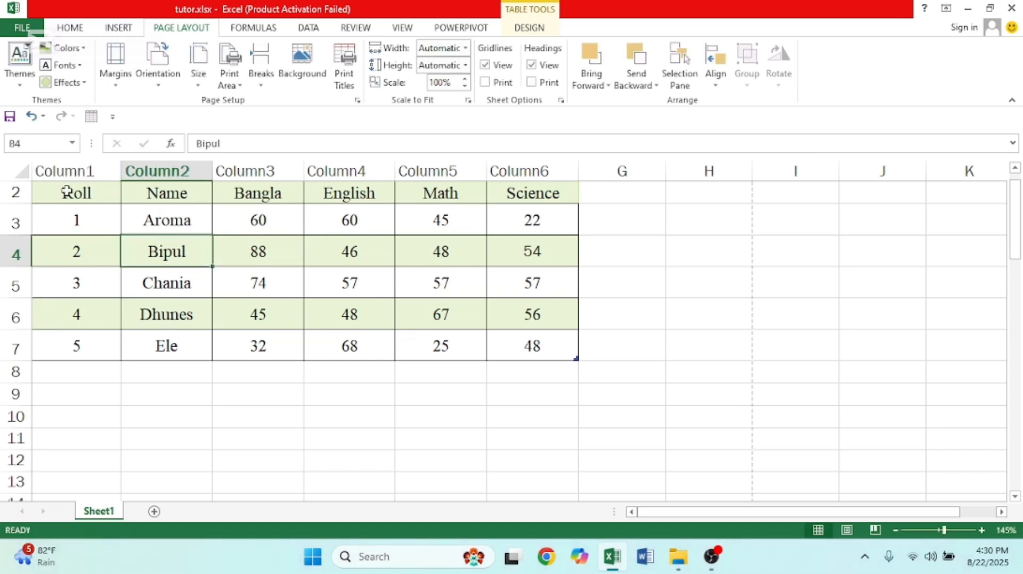
Select the entire sheet and unhide its hidden rows
{"action": "left_click", "coordinate": [20, 172]}
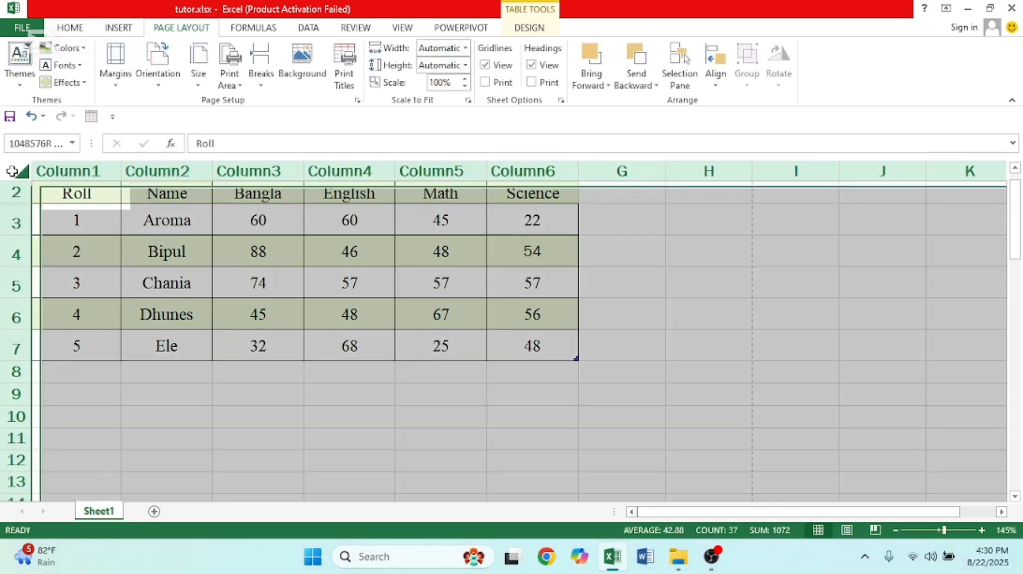
{"action": "right_click", "coordinate": [13, 172]}
{"action": "left_click", "coordinate": [269, 229]}
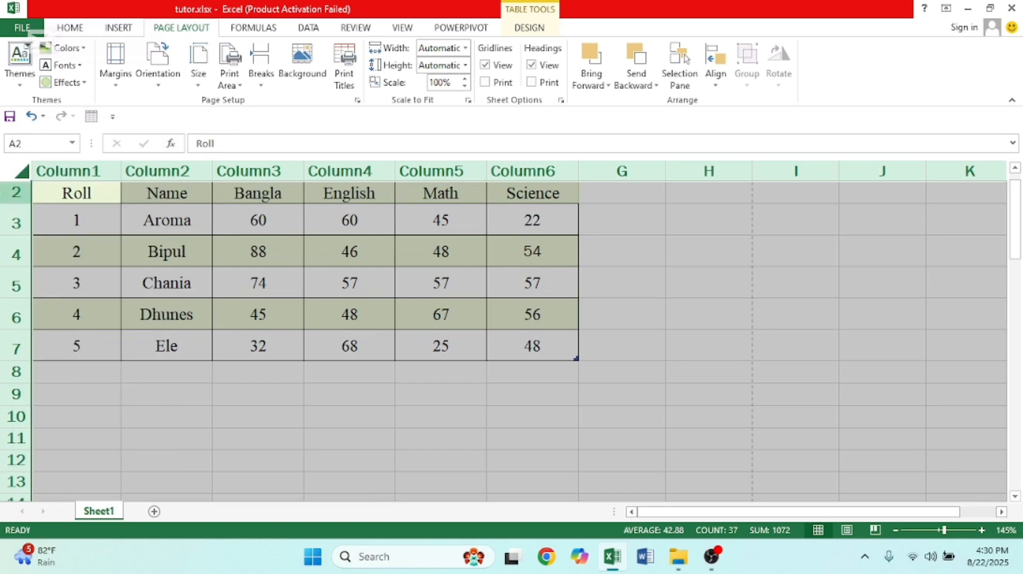
{"action": "right_click", "coordinate": [126, 210]}
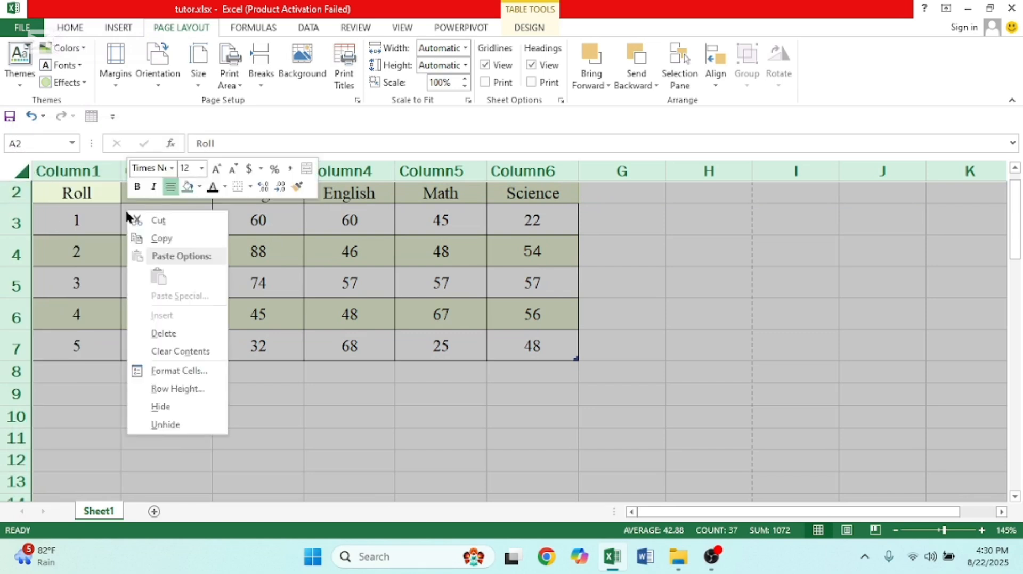
{"action": "left_click", "coordinate": [171, 425]}
{"action": "left_click", "coordinate": [216, 340]}
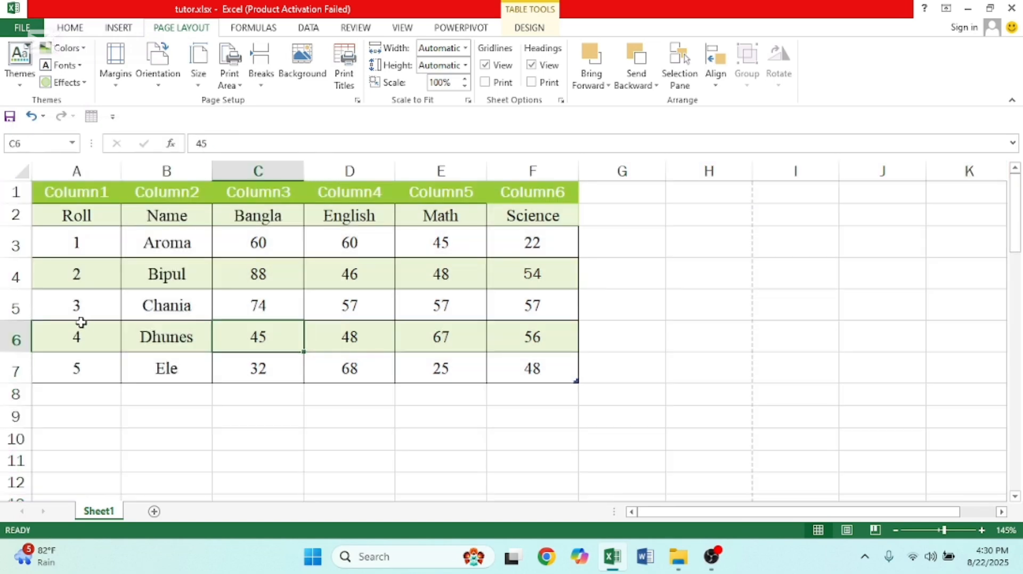
Open the custom margins settings, try Landscape as the page orientation and return it to Portrait
{"action": "left_click", "coordinate": [111, 79]}
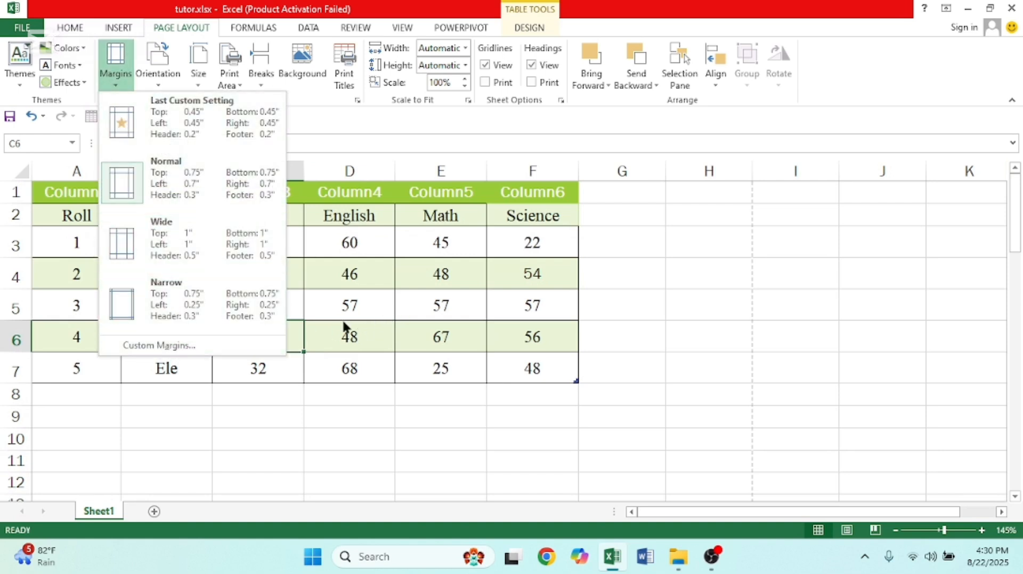
{"action": "left_click", "coordinate": [195, 344]}
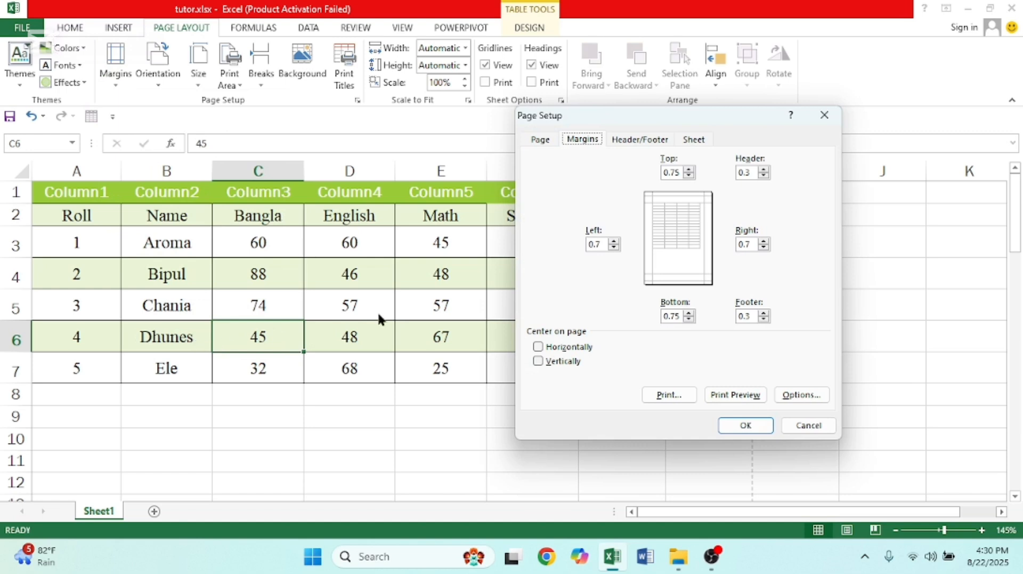
{"action": "left_click", "coordinate": [538, 140]}
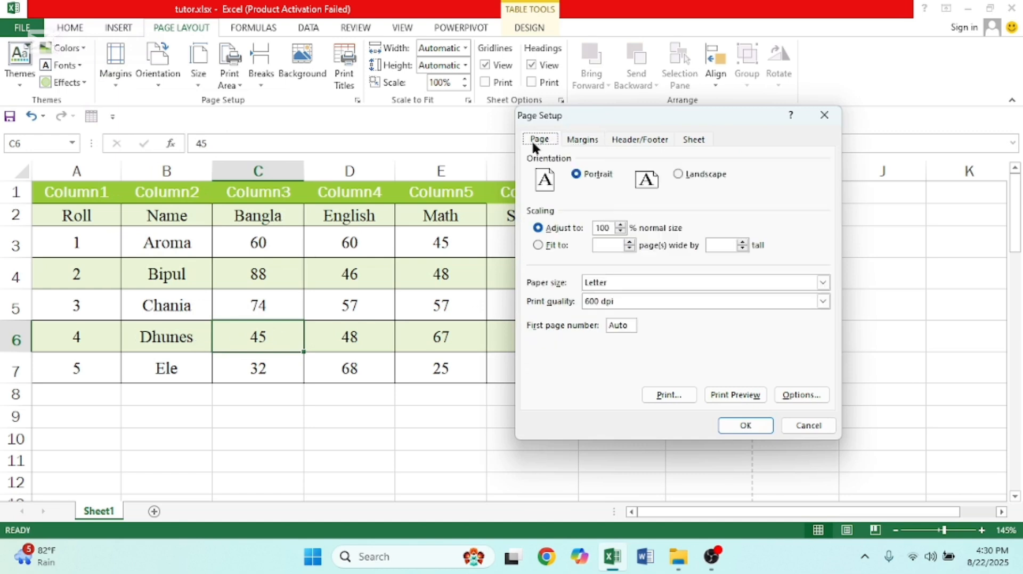
{"action": "left_click", "coordinate": [681, 178]}
{"action": "left_click", "coordinate": [580, 176]}
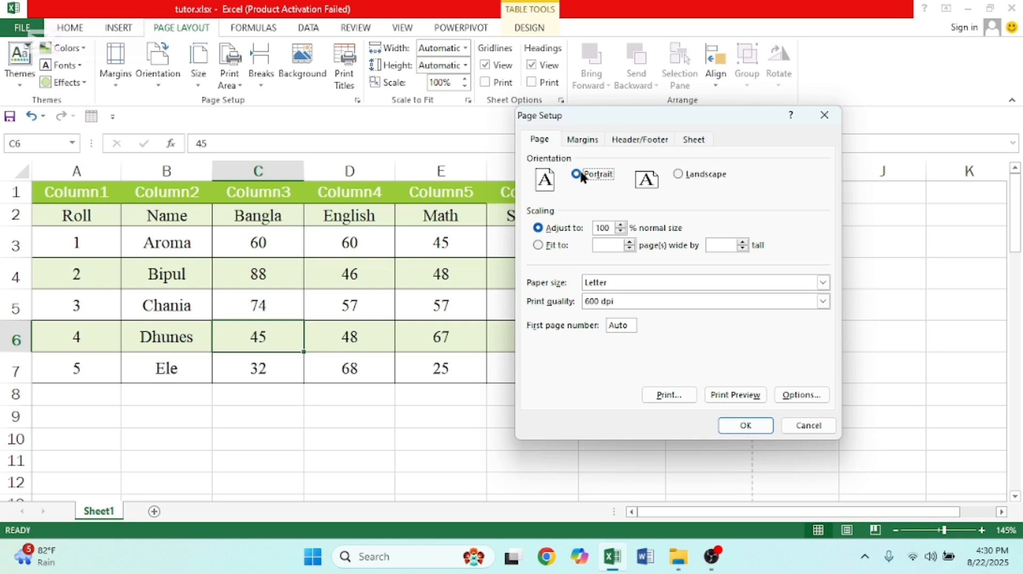
{"action": "left_click", "coordinate": [620, 232]}
Try custom page margins with 0.45 on the left and 0.25 at the top
{"action": "left_click", "coordinate": [572, 140]}
{"action": "left_click", "coordinate": [614, 248]}
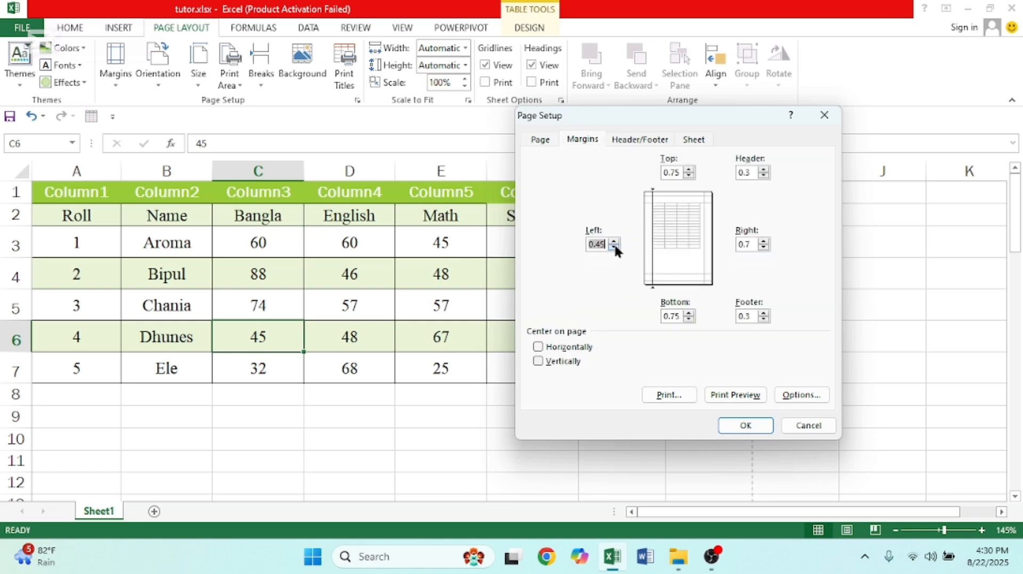
{"action": "left_click", "coordinate": [689, 176]}
{"action": "left_click", "coordinate": [689, 176]}
{"action": "left_click", "coordinate": [763, 242]}
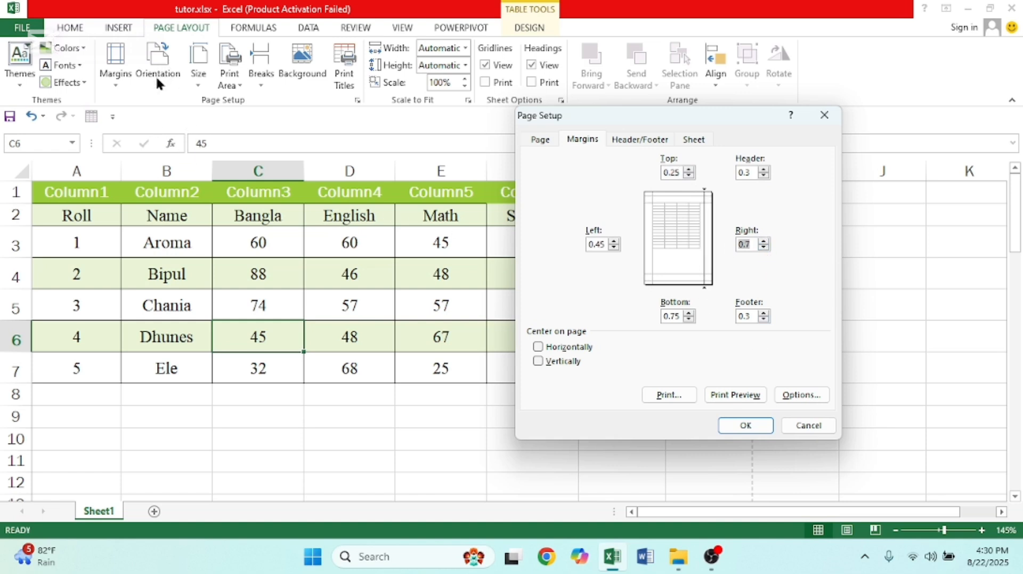
Switch the page orientation between Portrait and Landscape in Page Setup, ending on Portrait
{"action": "left_click", "coordinate": [539, 140]}
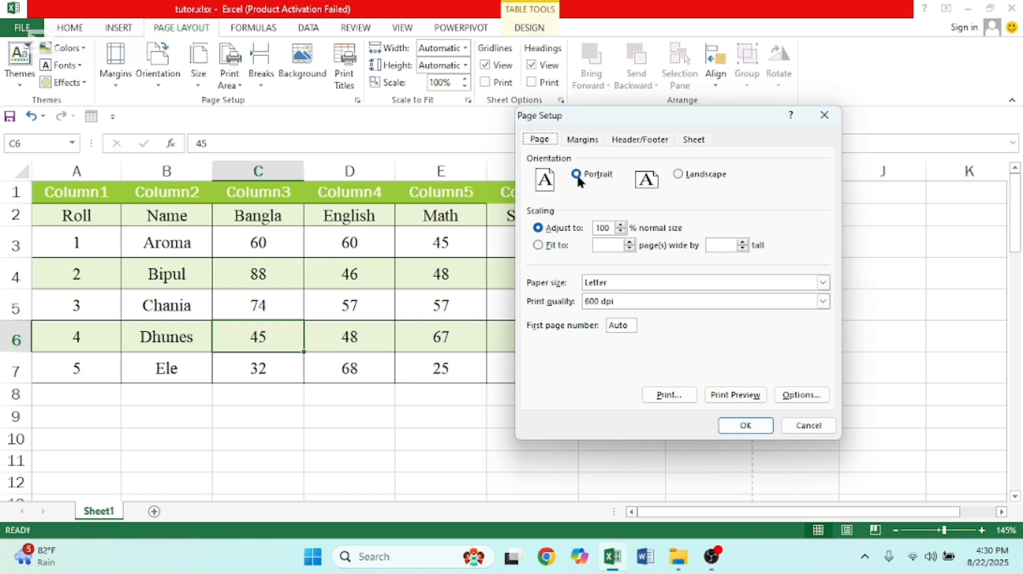
{"action": "key", "text": "Tab"}
{"action": "key", "text": "Down"}
{"action": "left_click", "coordinate": [573, 170]}
{"action": "left_click", "coordinate": [674, 170]}
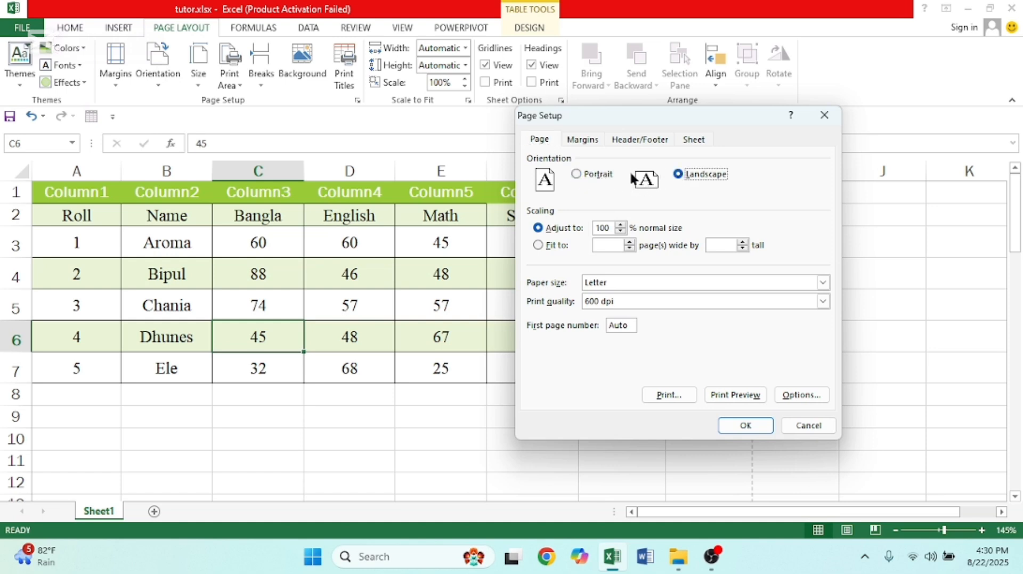
{"action": "left_click", "coordinate": [580, 173]}
Look through the available paper sizes in Page Setup and close the dialog without applying changes
{"action": "left_click", "coordinate": [649, 282]}
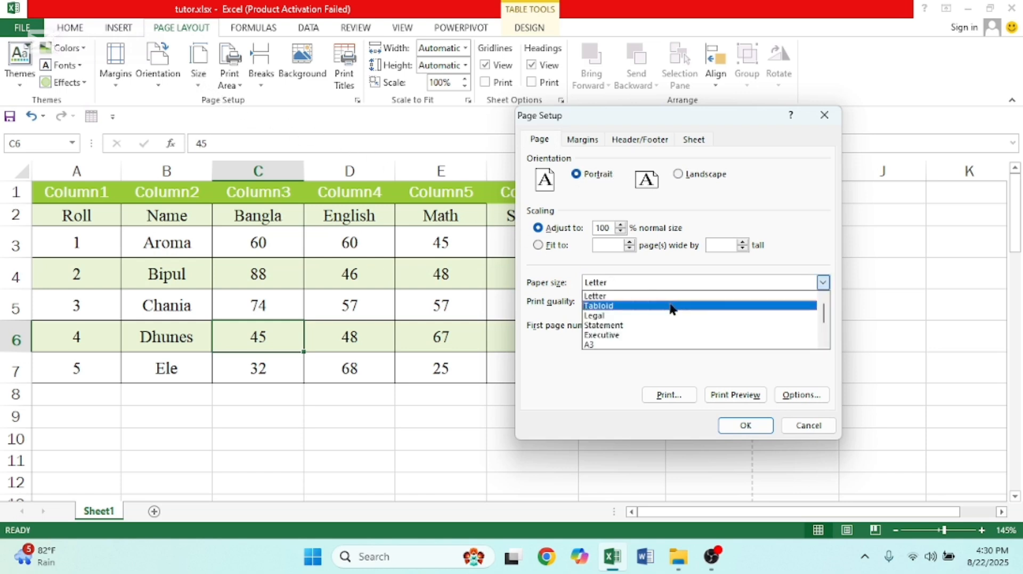
{"action": "scroll", "coordinate": [659, 317], "scroll_direction": "down", "scroll_amount": 1}
{"action": "scroll", "coordinate": [660, 320], "scroll_direction": "down", "scroll_amount": 1}
{"action": "scroll", "coordinate": [655, 322], "scroll_direction": "up", "scroll_amount": 2}
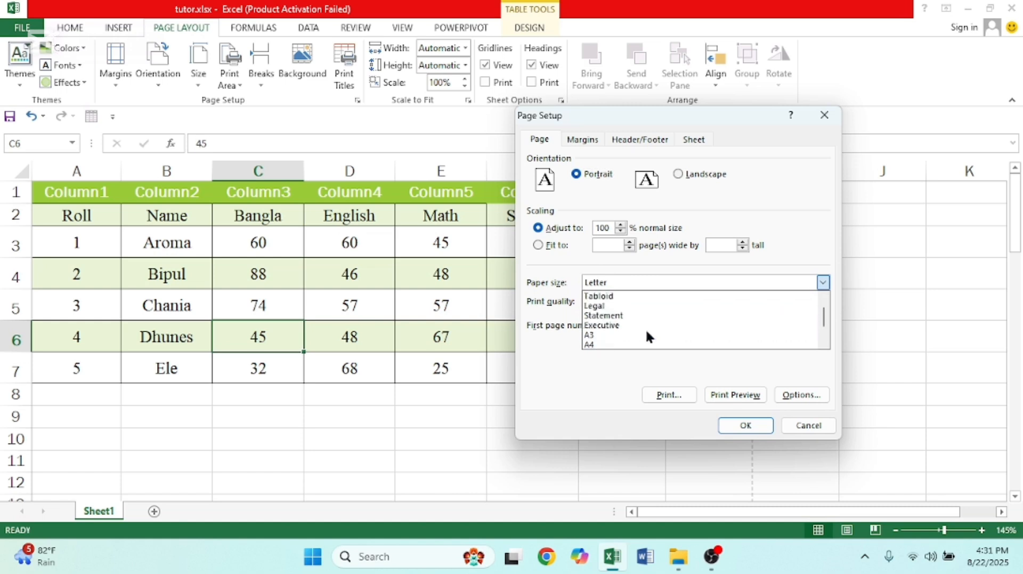
{"action": "scroll", "coordinate": [613, 333], "scroll_direction": "down", "scroll_amount": 2}
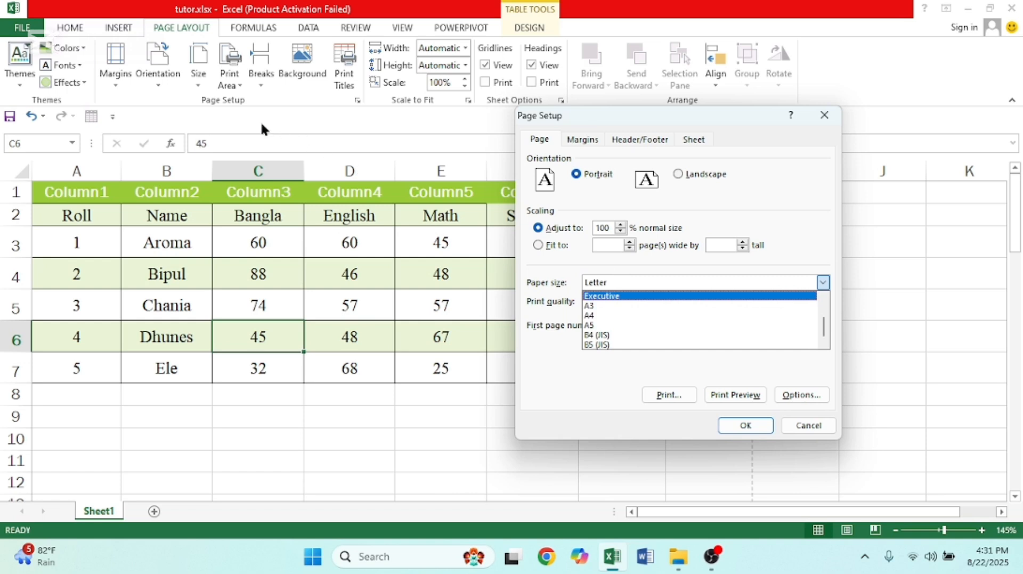
{"action": "left_click", "coordinate": [818, 121]}
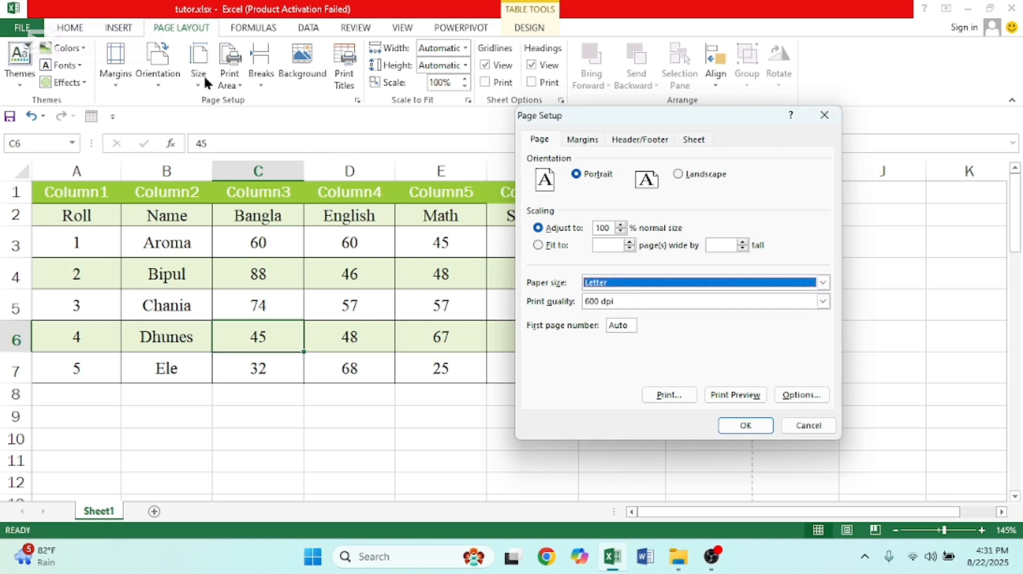
{"action": "left_click", "coordinate": [824, 115]}
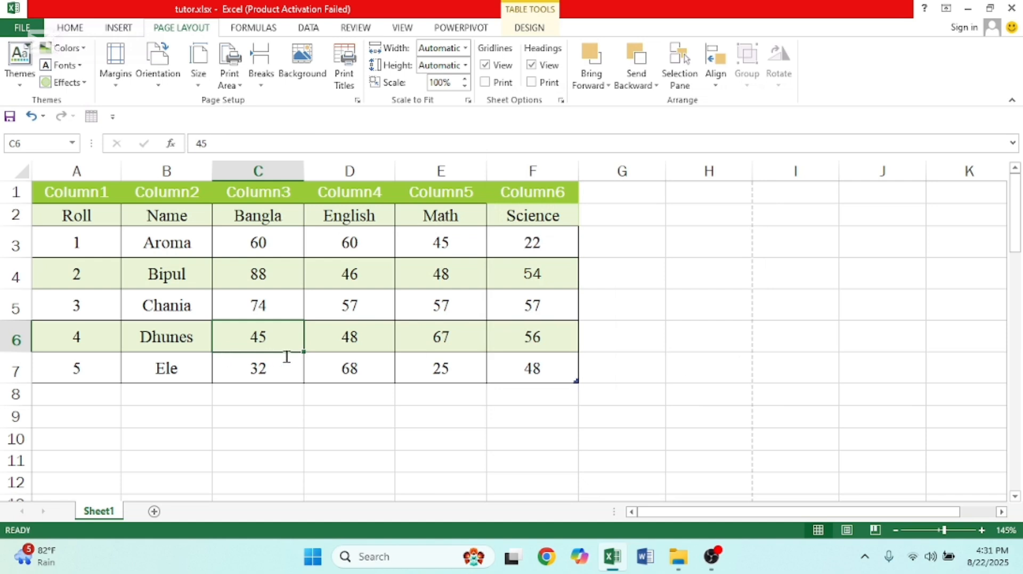
Set the print area to the range A2:F5 of the marks table
{"action": "left_click", "coordinate": [226, 86]}
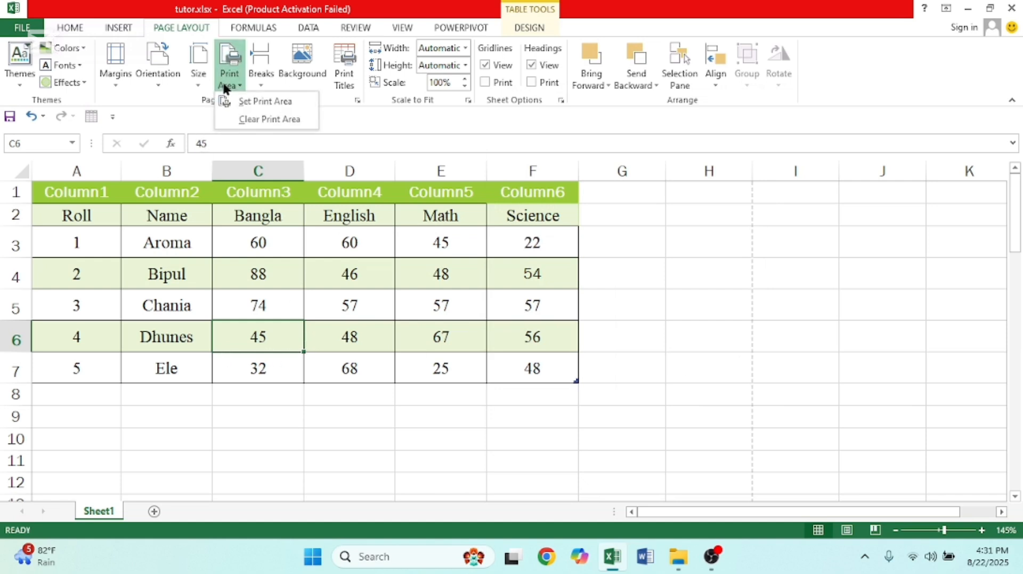
{"action": "left_click", "coordinate": [269, 254]}
{"action": "left_click_drag", "start_coordinate": [75, 216], "coordinate": [554, 315]}
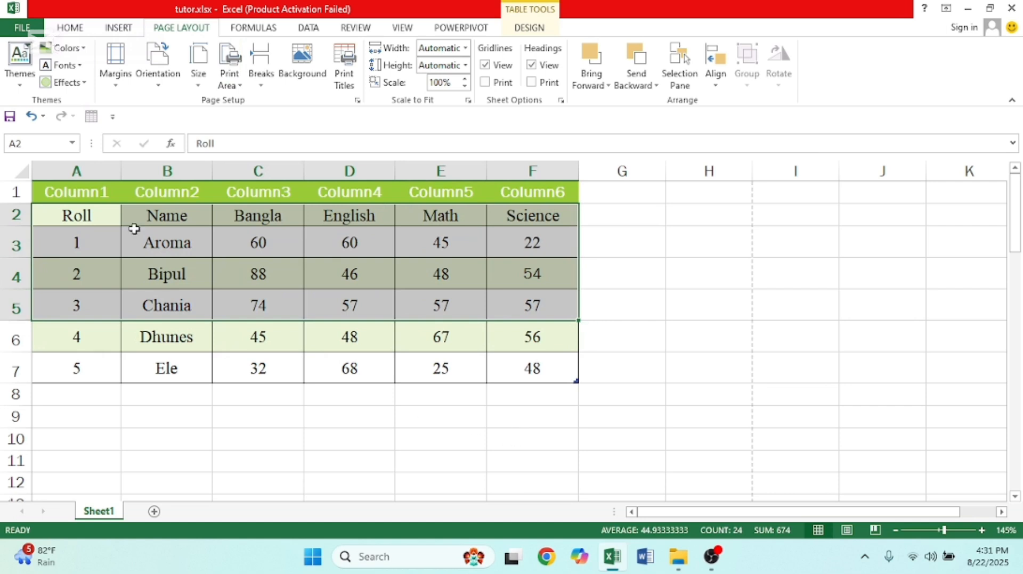
{"action": "left_click_drag", "start_coordinate": [75, 216], "coordinate": [503, 320]}
{"action": "left_click", "coordinate": [231, 74]}
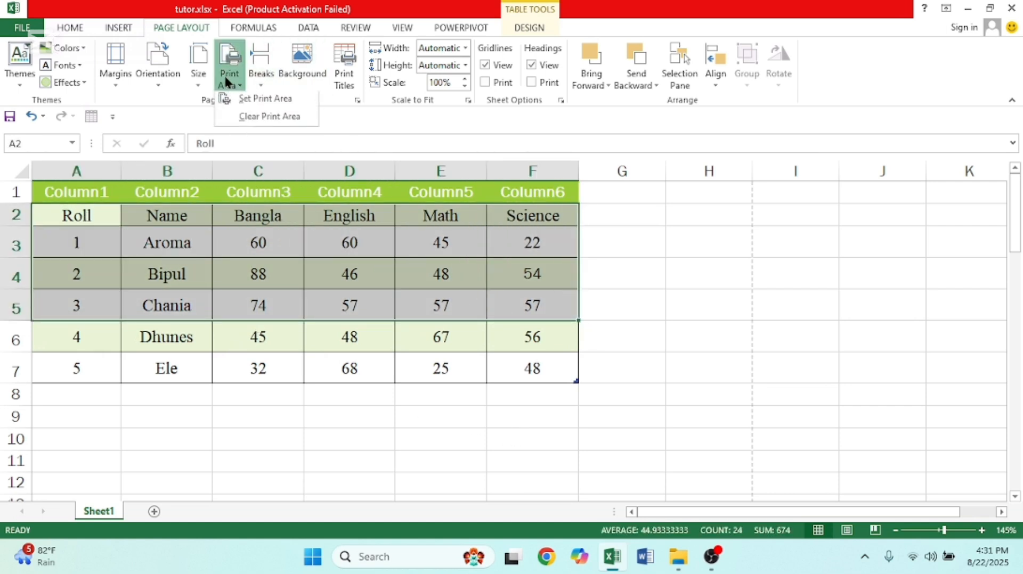
{"action": "left_click", "coordinate": [256, 100]}
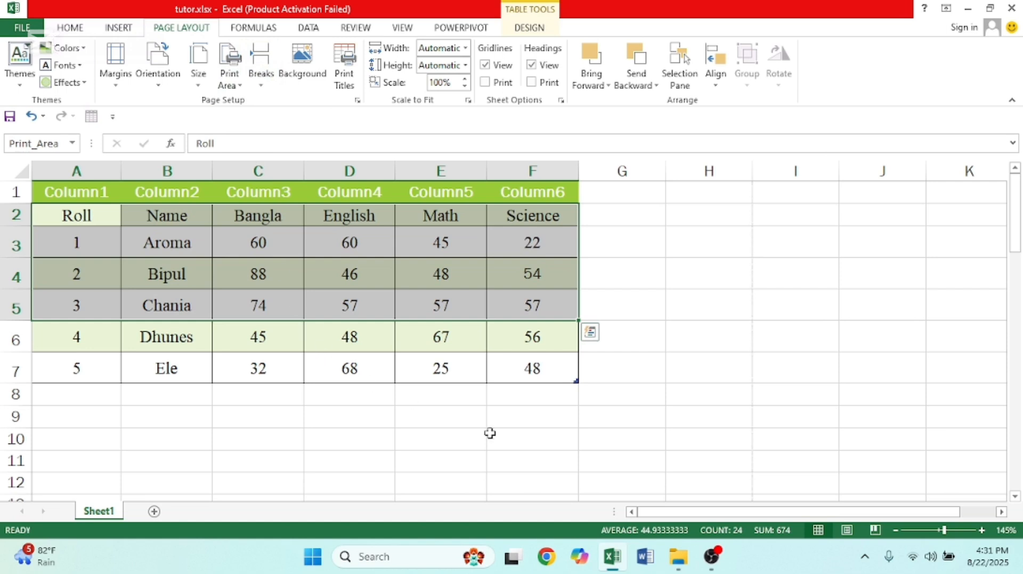
Examine the set print area in the print preview at a larger zoom and return to the sheet
{"action": "key", "text": "ctrl+p"}
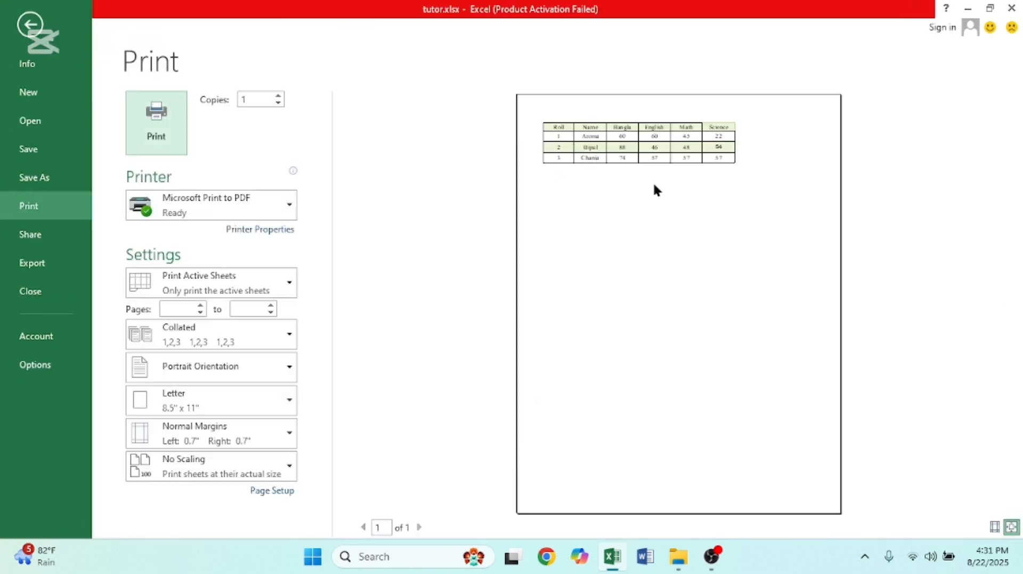
{"action": "left_click", "coordinate": [681, 290]}
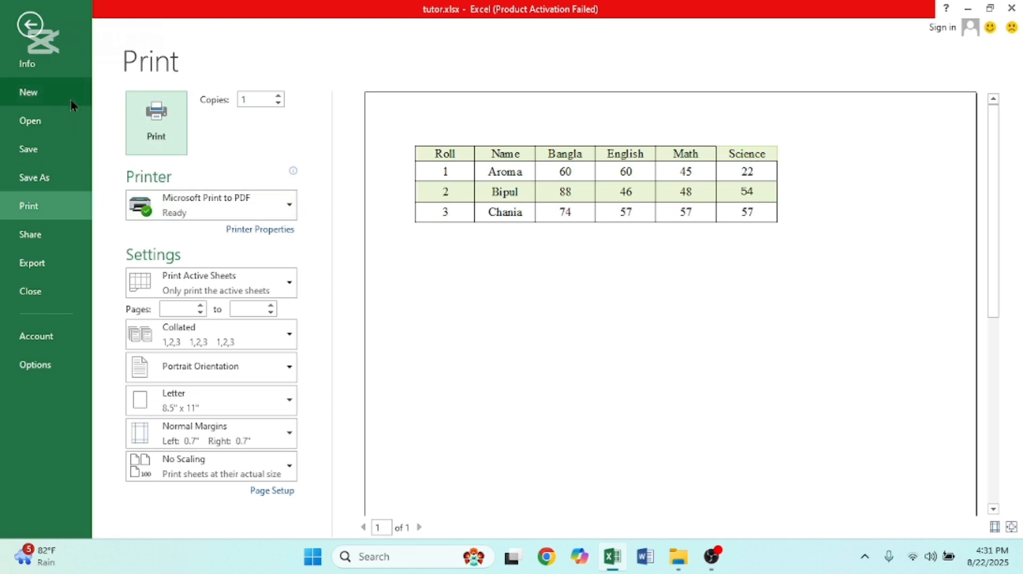
{"action": "left_click", "coordinate": [30, 25]}
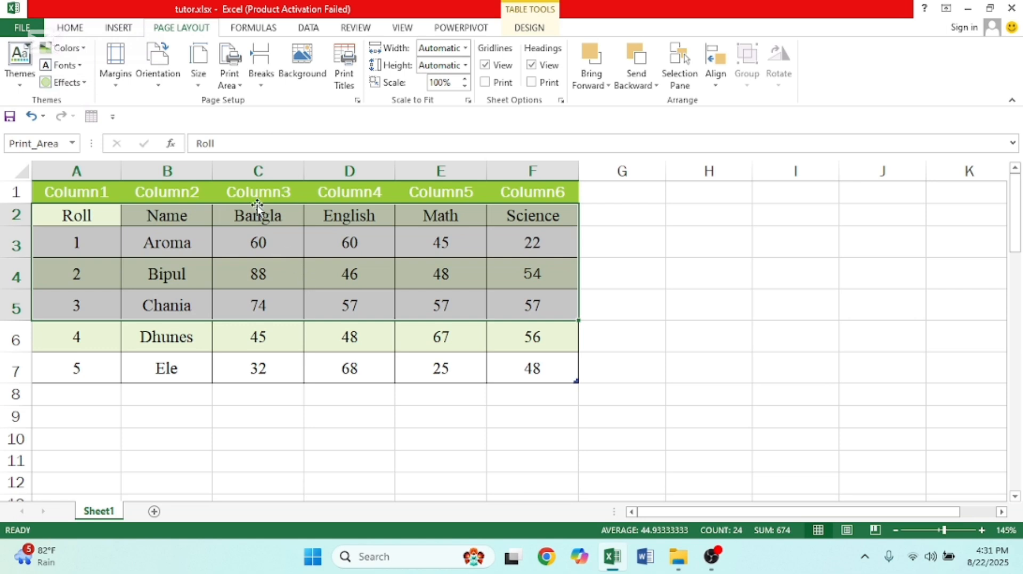
Clear the sheet's print area
{"action": "left_click", "coordinate": [232, 81]}
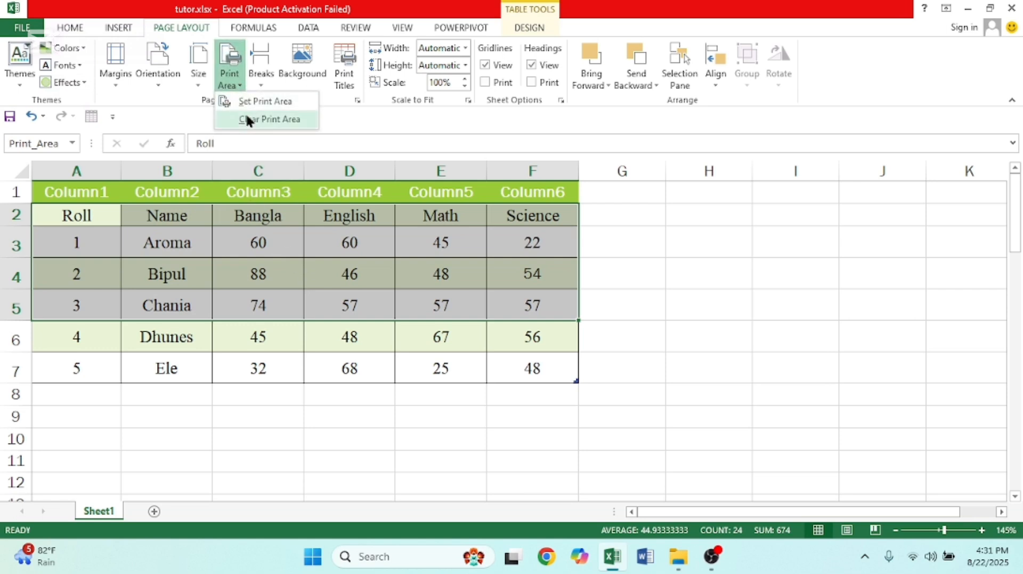
{"action": "left_click", "coordinate": [245, 113]}
{"action": "left_click", "coordinate": [315, 327]}
{"action": "left_click", "coordinate": [183, 250]}
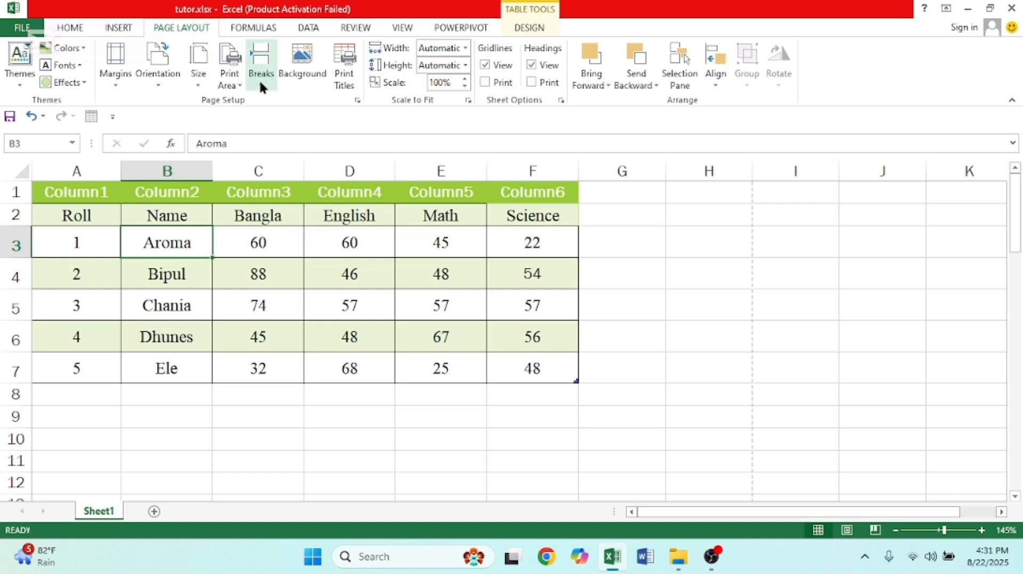
Insert a page break above row 5 of the marks table, using cell A5
{"action": "left_click", "coordinate": [222, 327]}
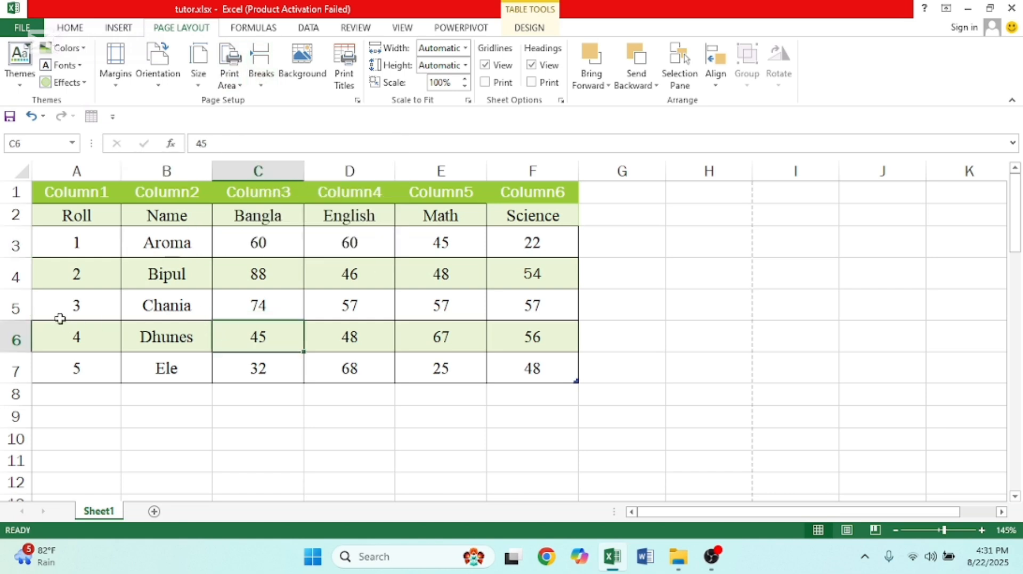
{"action": "left_click", "coordinate": [54, 303]}
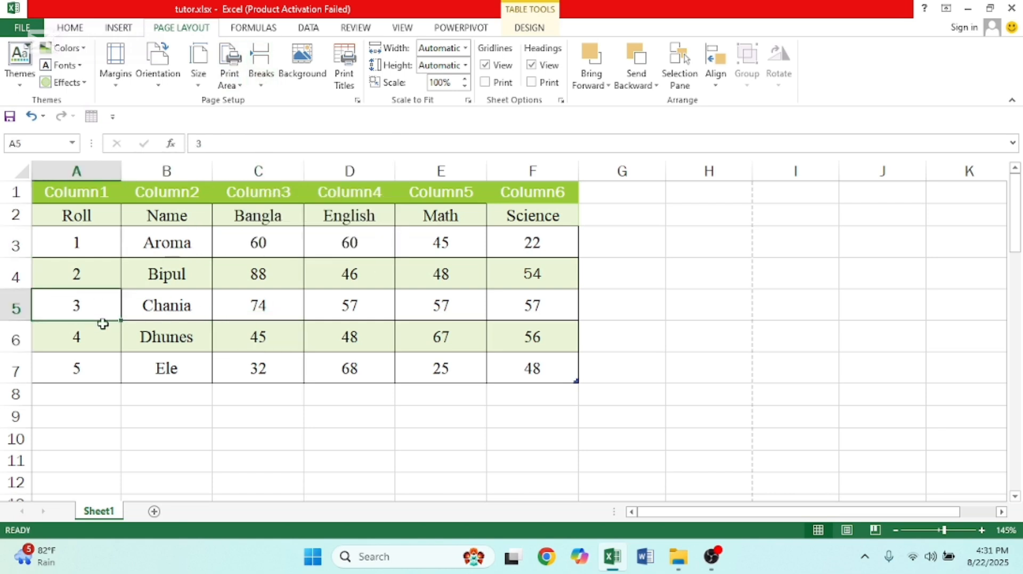
{"action": "left_click", "coordinate": [262, 88]}
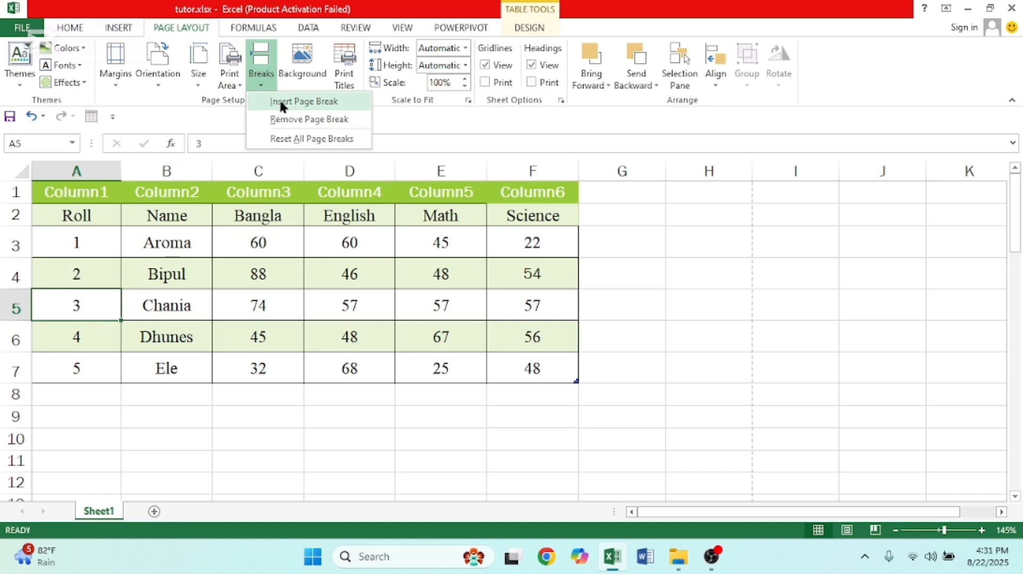
{"action": "left_click", "coordinate": [280, 102]}
{"action": "left_click", "coordinate": [317, 363]}
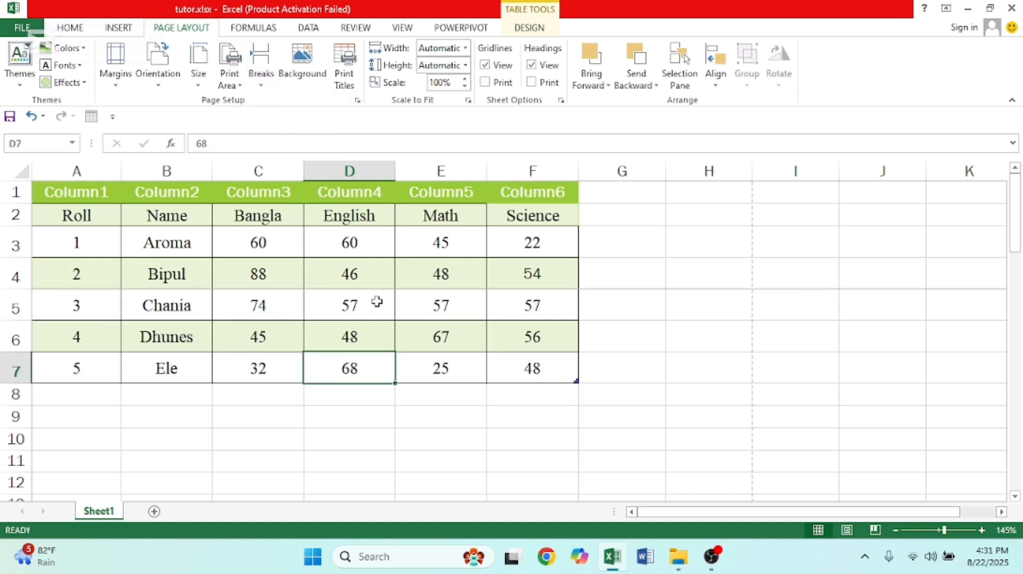
Examine how the page break splits the table across the print preview pages and return to the sheet
{"action": "key", "text": "ctrl+p"}
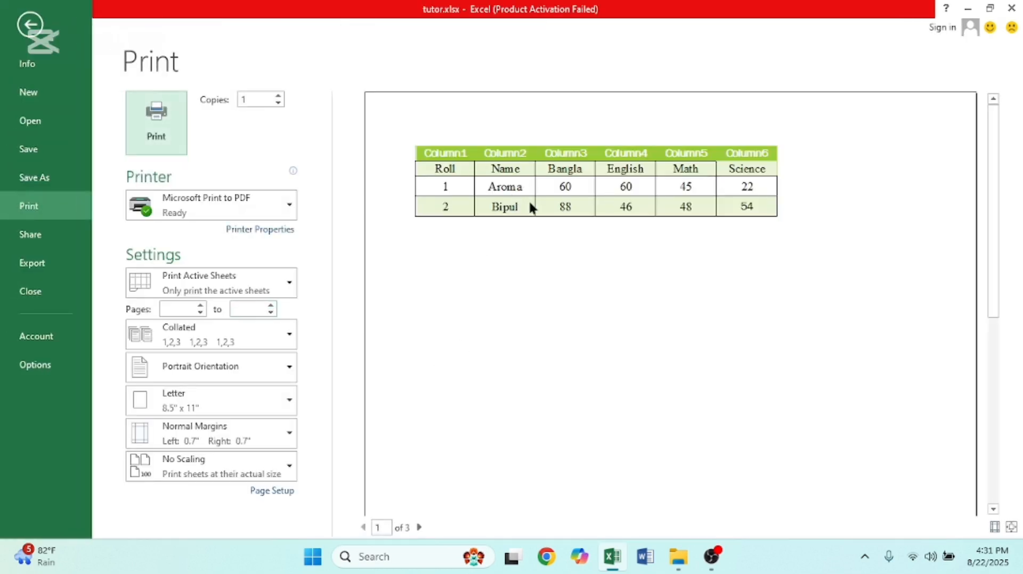
{"action": "scroll", "coordinate": [535, 207], "scroll_direction": "down", "scroll_amount": 5}
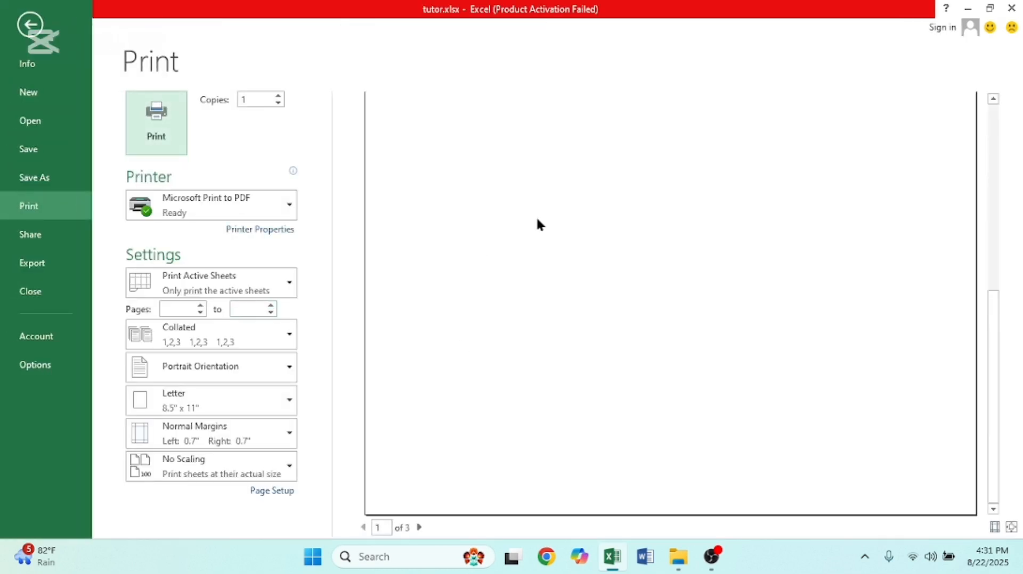
{"action": "left_click", "coordinate": [420, 528]}
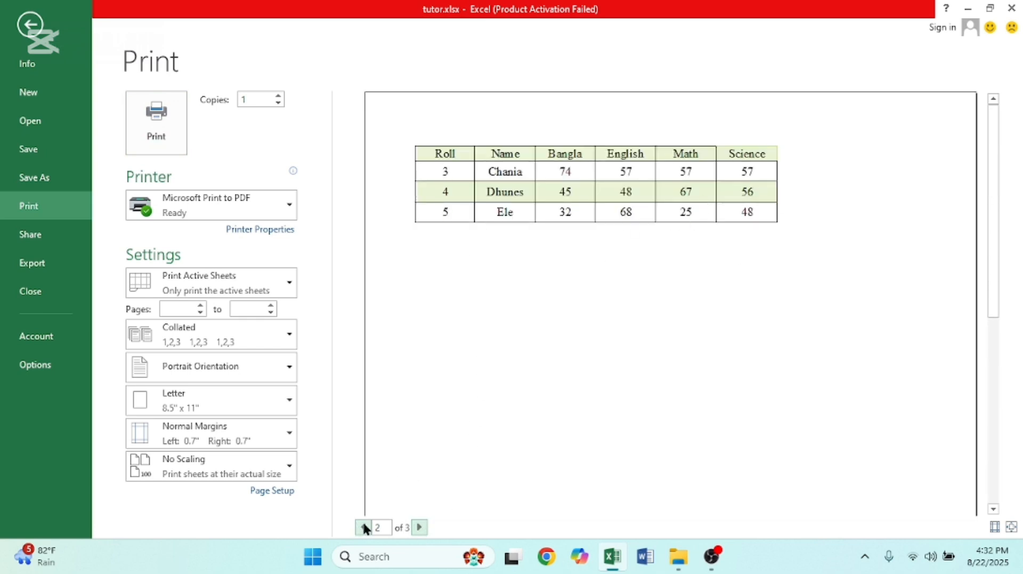
{"action": "left_click", "coordinate": [420, 528]}
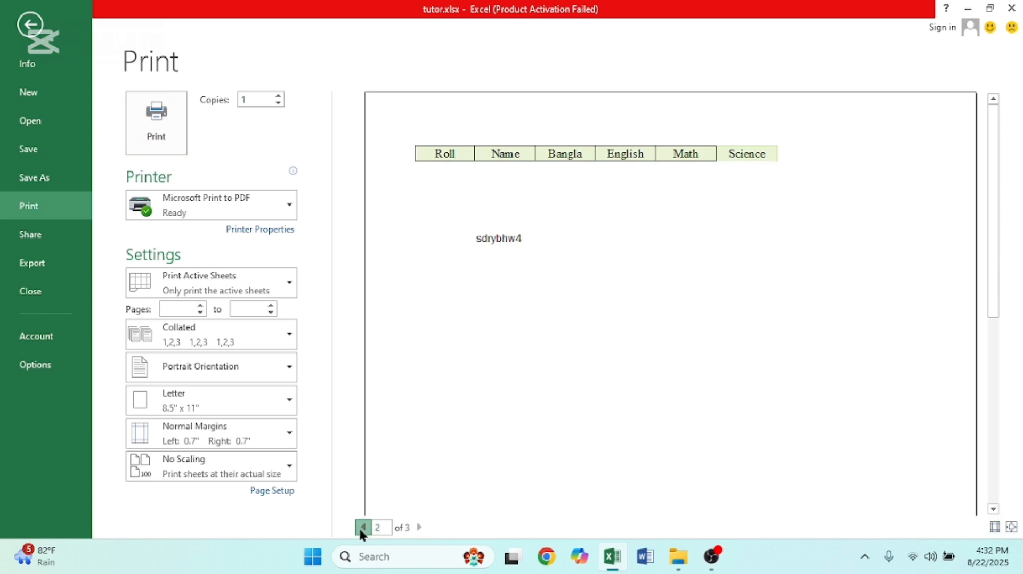
{"action": "left_click", "coordinate": [362, 527]}
{"action": "left_click", "coordinate": [28, 24]}
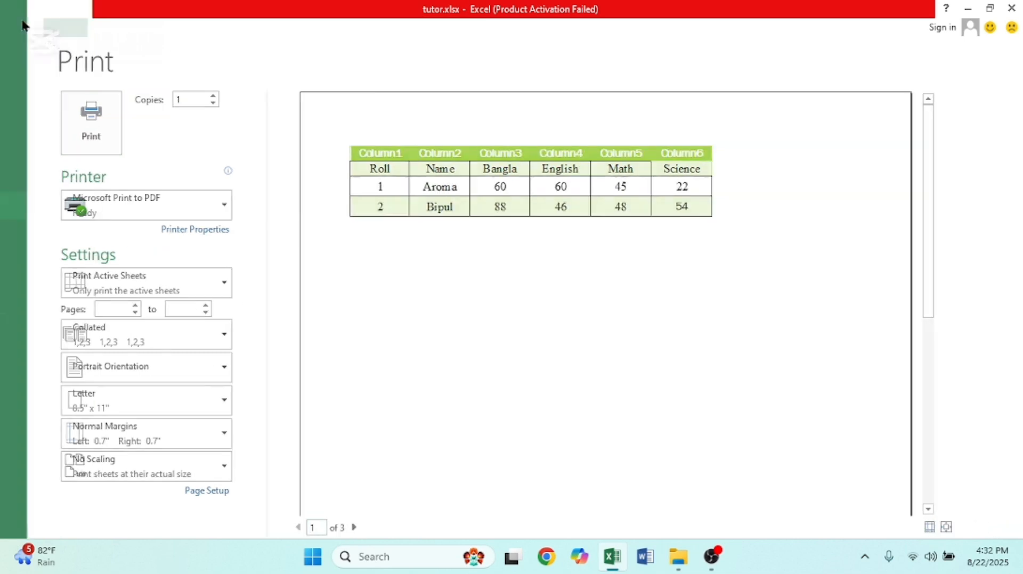
Try to remove the page break with cell D7 selected
{"action": "left_click", "coordinate": [262, 75]}
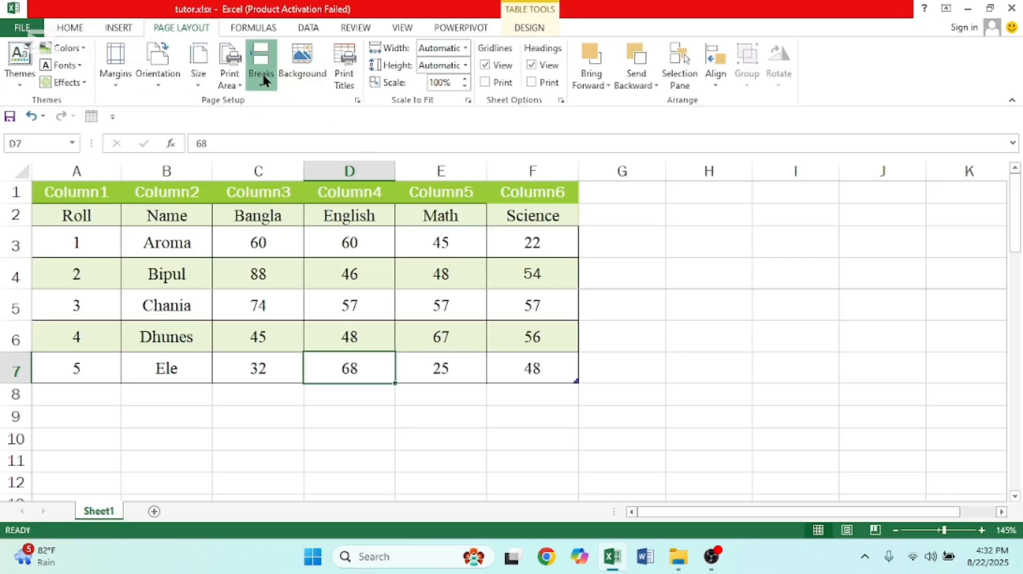
{"action": "left_click", "coordinate": [298, 114]}
{"action": "left_click", "coordinate": [446, 301]}
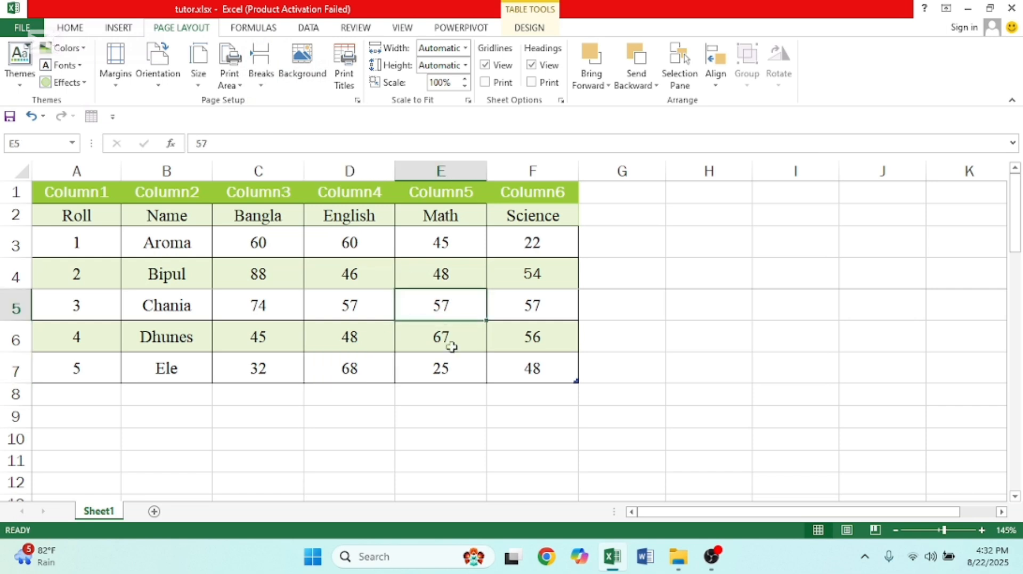
{"action": "left_click_drag", "start_coordinate": [56, 213], "coordinate": [515, 367]}
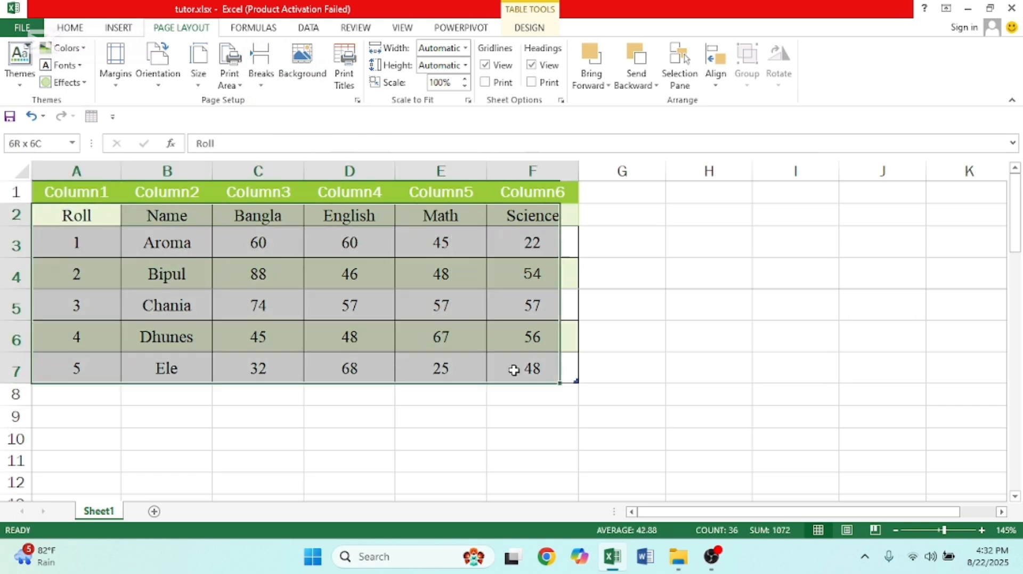
{"action": "left_click", "coordinate": [308, 71]}
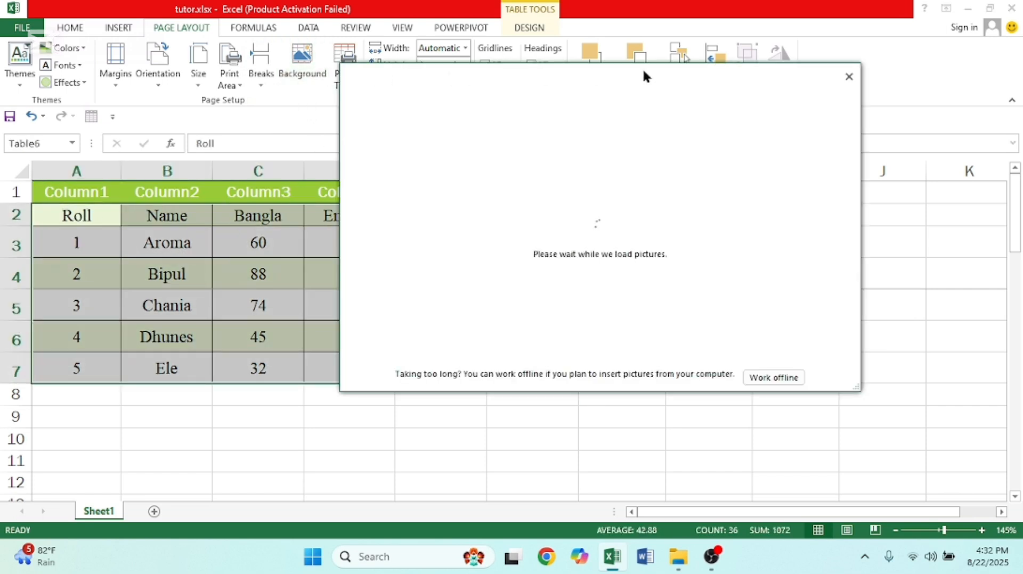
{"action": "left_click", "coordinate": [849, 76]}
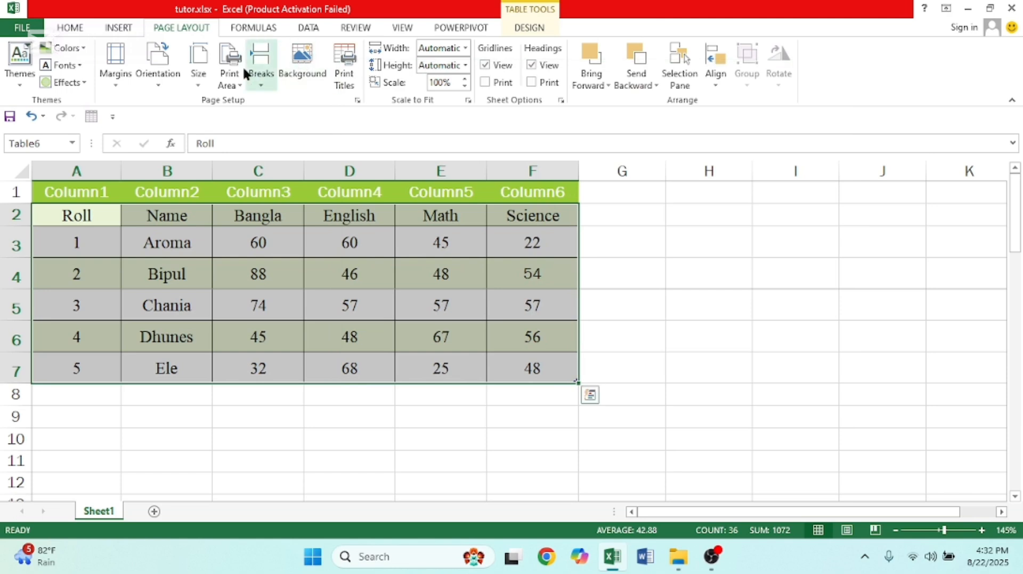
Try to remove the page break with the range A2:F7 selected
{"action": "left_click", "coordinate": [228, 74]}
{"action": "left_click", "coordinate": [267, 70]}
{"action": "left_click", "coordinate": [283, 115]}
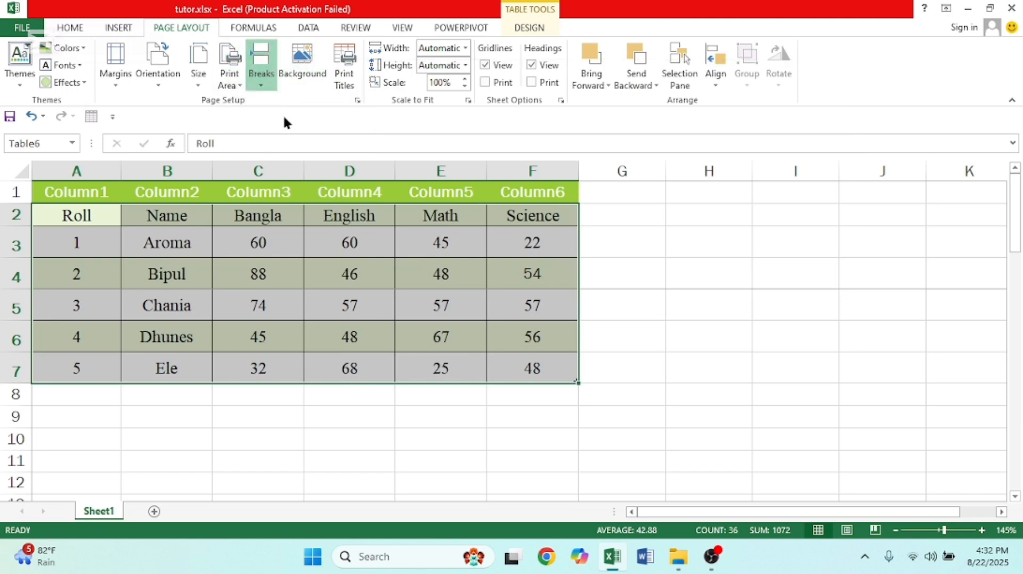
{"action": "left_click", "coordinate": [349, 306]}
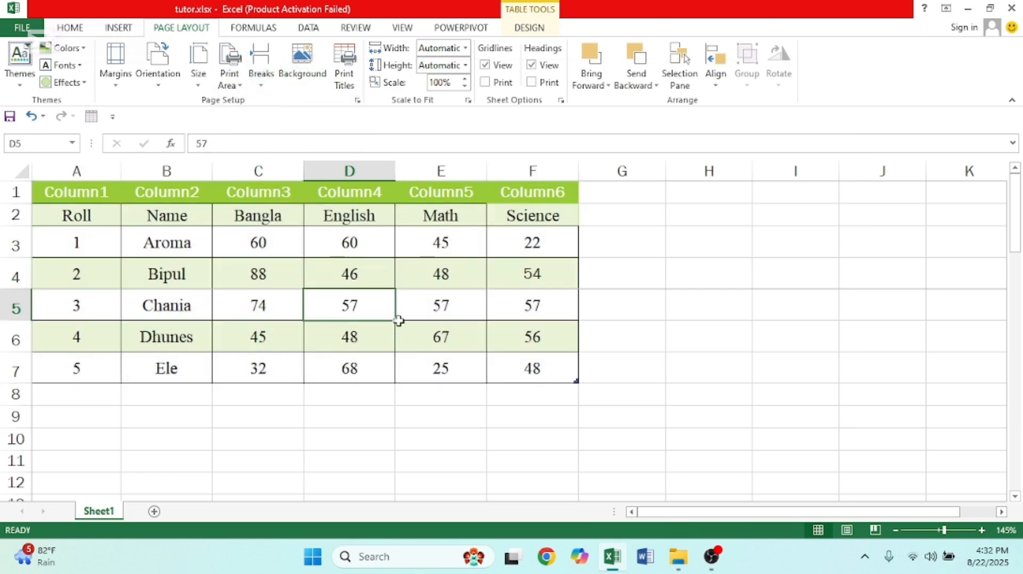
{"action": "left_click", "coordinate": [657, 308]}
{"action": "left_click", "coordinate": [640, 268]}
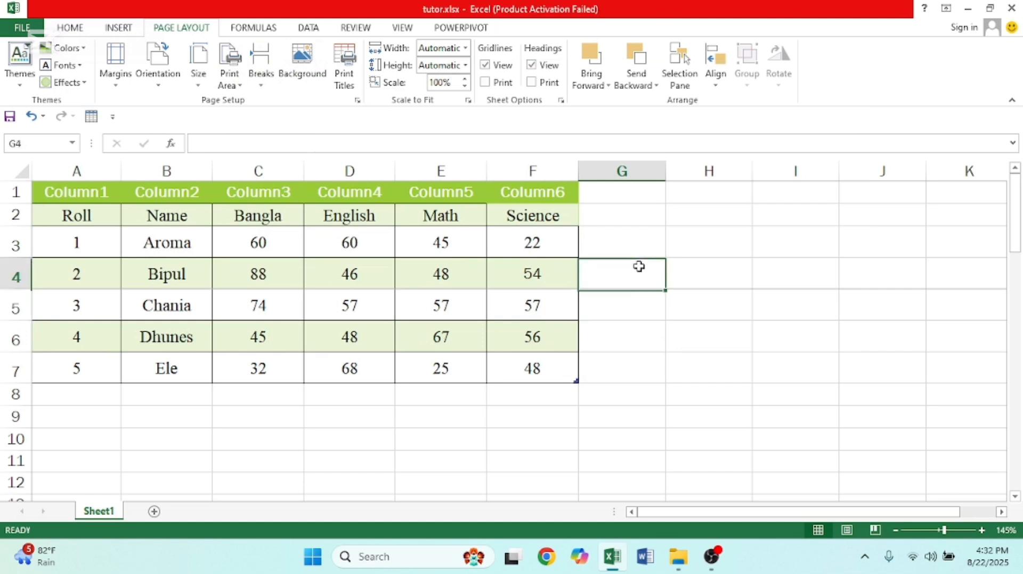
Insert the picture 1000010130.jpg from the Downloads folder as the sheet background and look over the result
{"action": "left_click", "coordinate": [203, 249]}
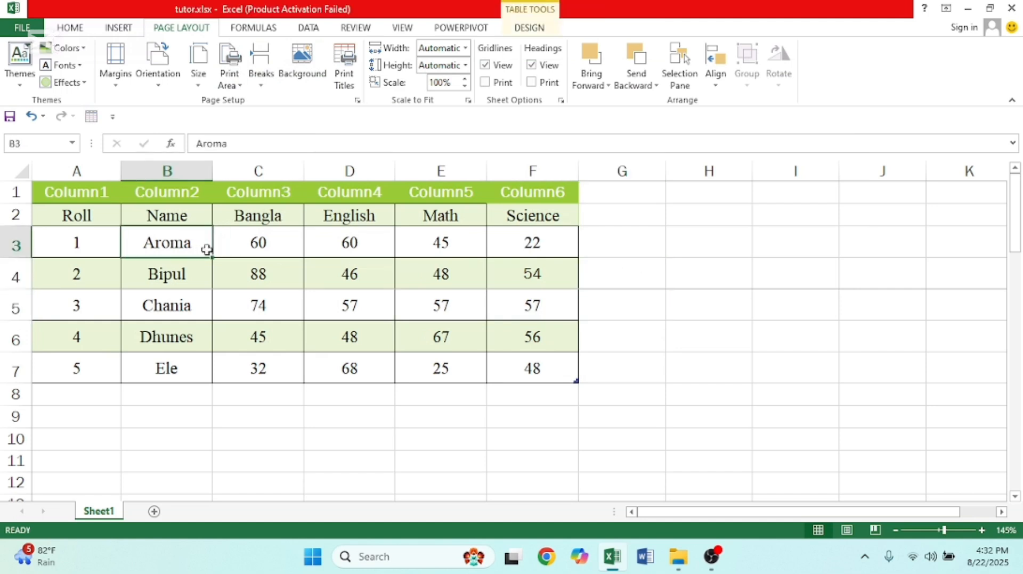
{"action": "left_click", "coordinate": [301, 64]}
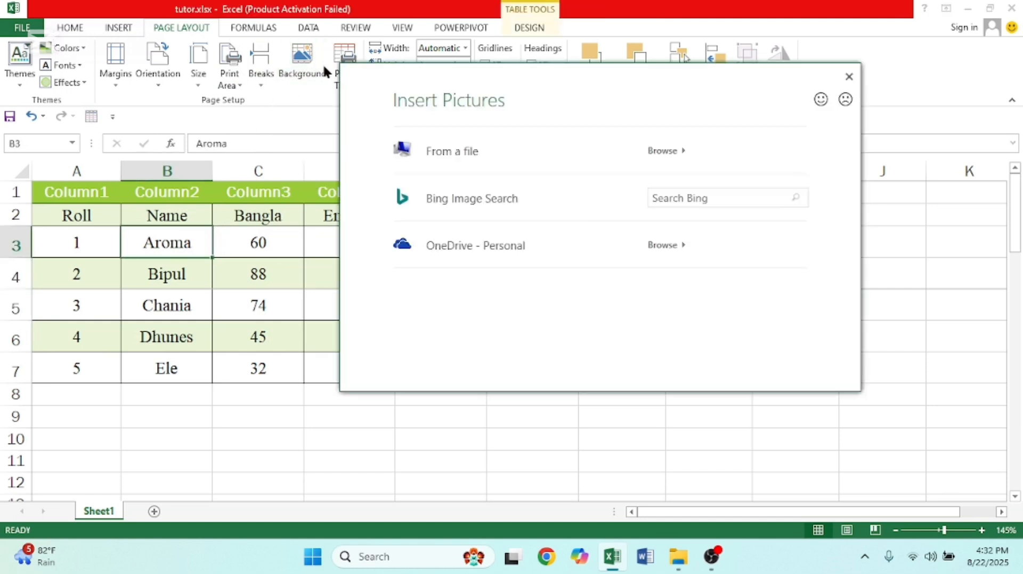
{"action": "left_click", "coordinate": [483, 153]}
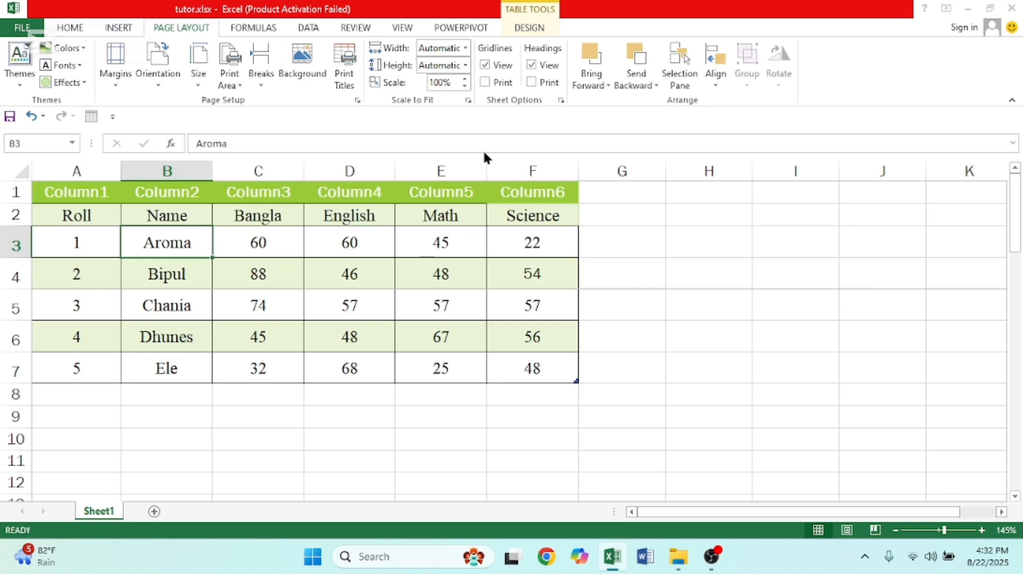
{"action": "left_click", "coordinate": [309, 165]}
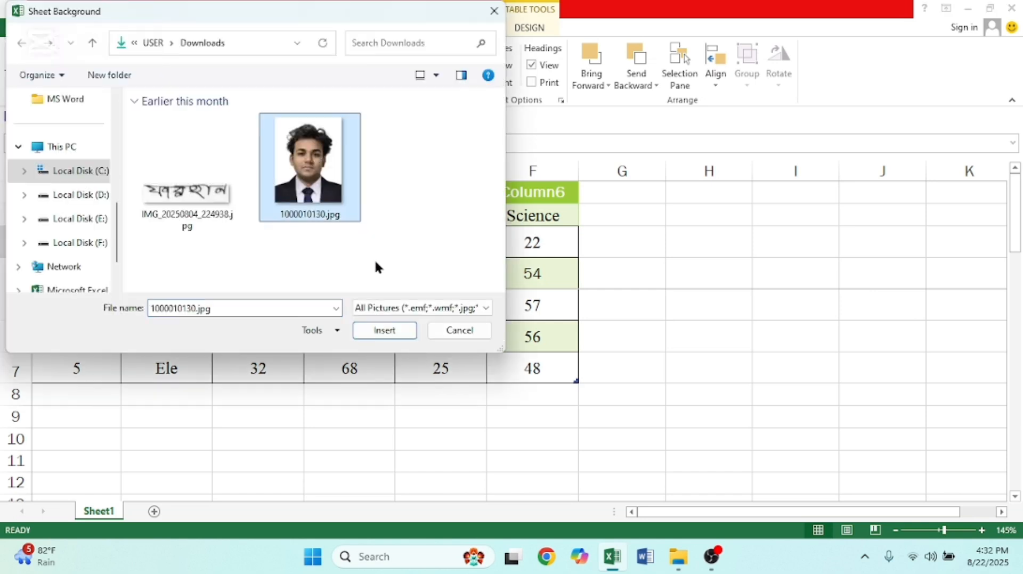
{"action": "left_click", "coordinate": [377, 330]}
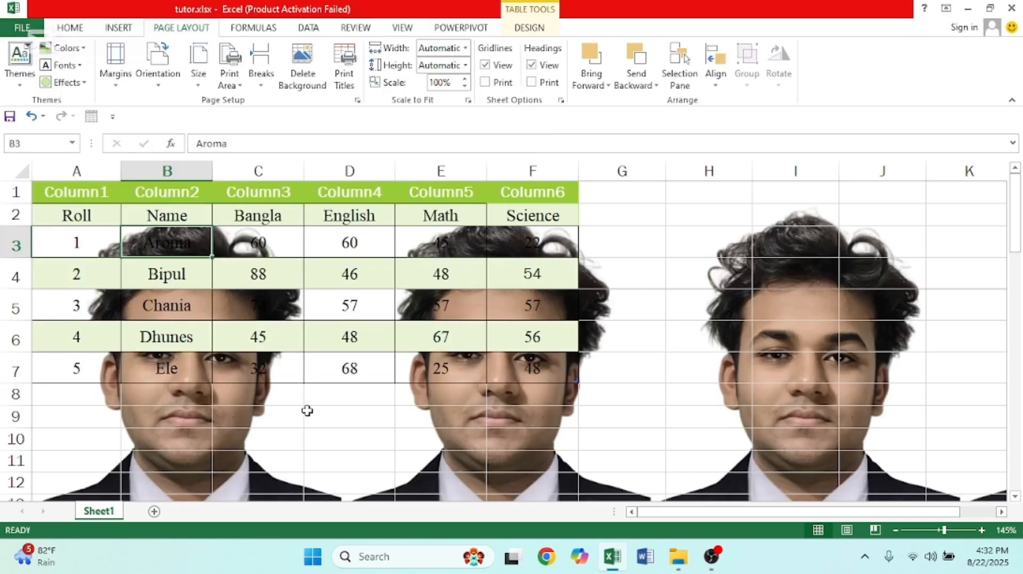
{"action": "scroll", "coordinate": [308, 411], "scroll_direction": "down", "scroll_amount": 2}
{"action": "scroll", "coordinate": [306, 347], "scroll_direction": "up", "scroll_amount": 2}
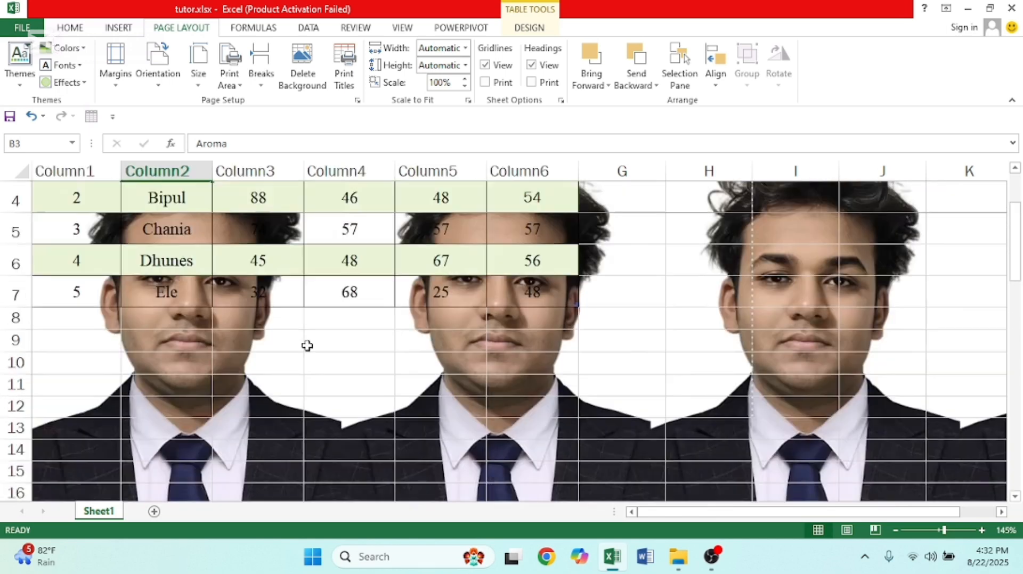
Delete the picture background from the sheet
{"action": "left_click", "coordinate": [641, 418]}
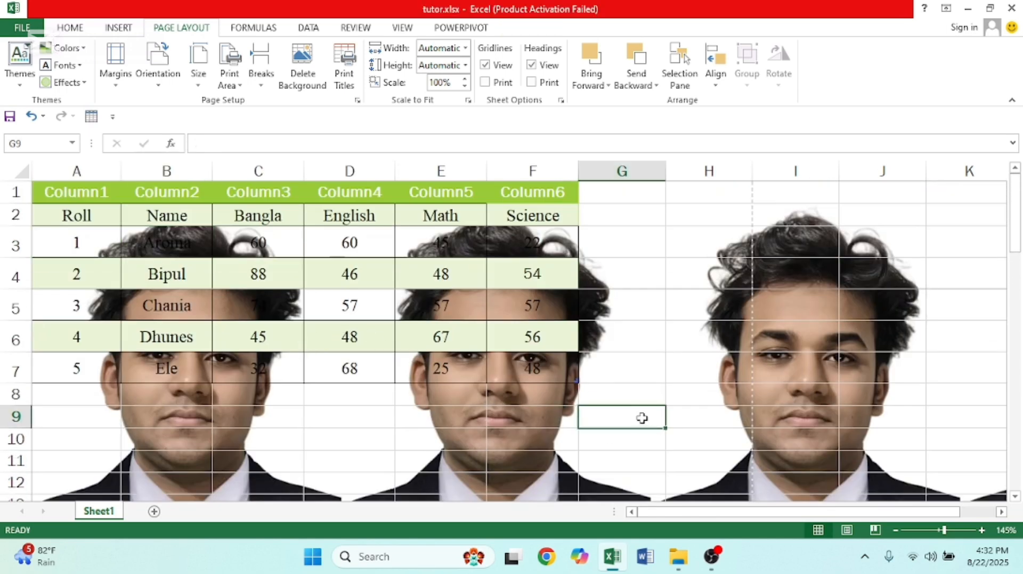
{"action": "left_click", "coordinate": [634, 378]}
{"action": "left_click", "coordinate": [703, 306]}
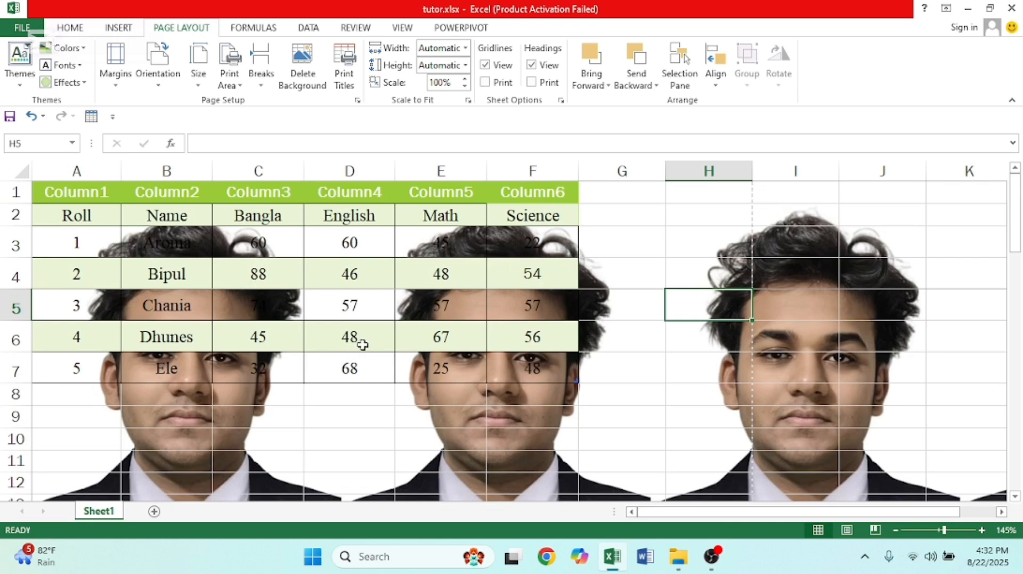
{"action": "left_click", "coordinate": [299, 56]}
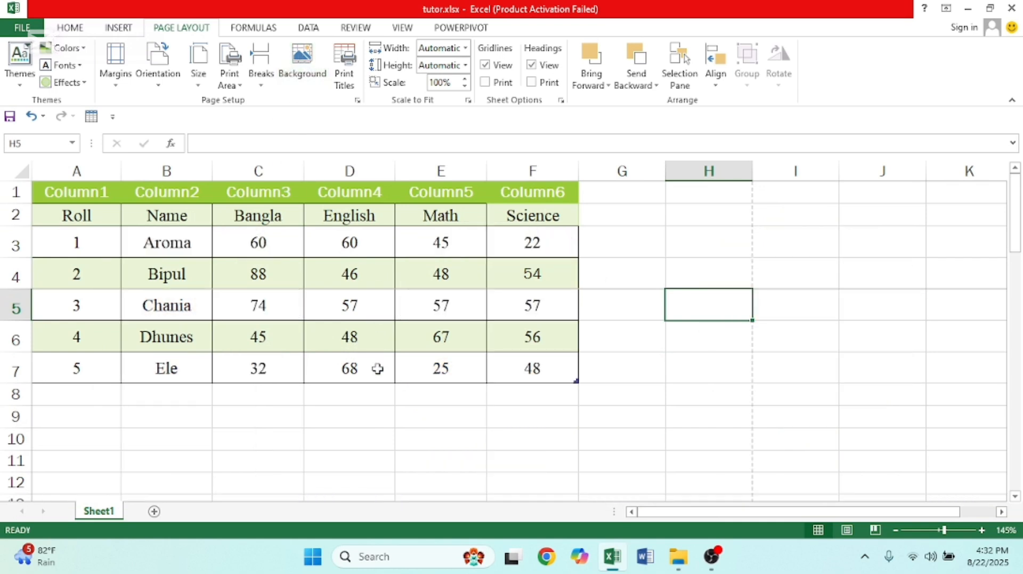
Insert the picture 1000010130.jpg from the Downloads folder as the sheet background once more and delete that background again
{"action": "left_click", "coordinate": [305, 76]}
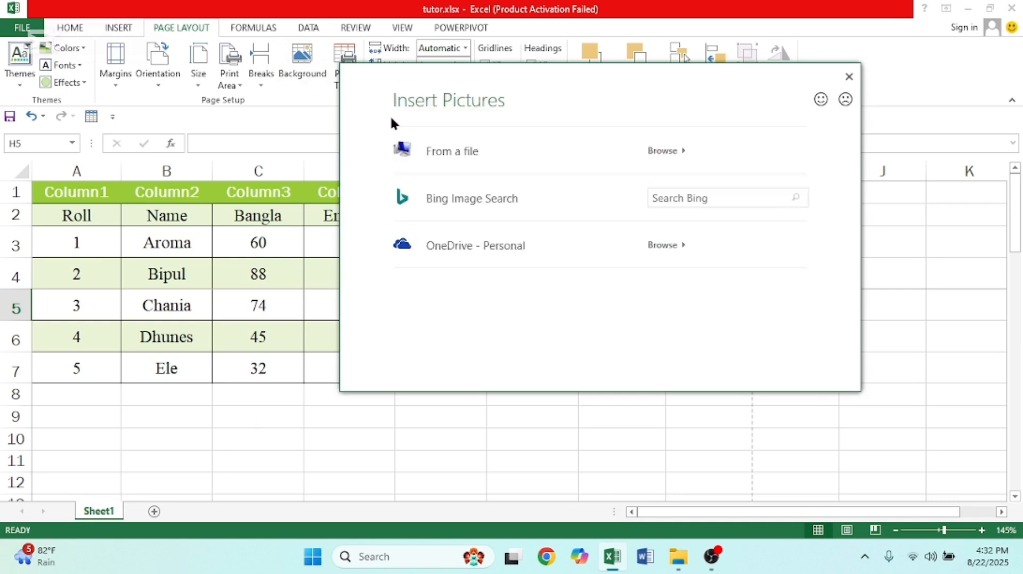
{"action": "left_click", "coordinate": [485, 151]}
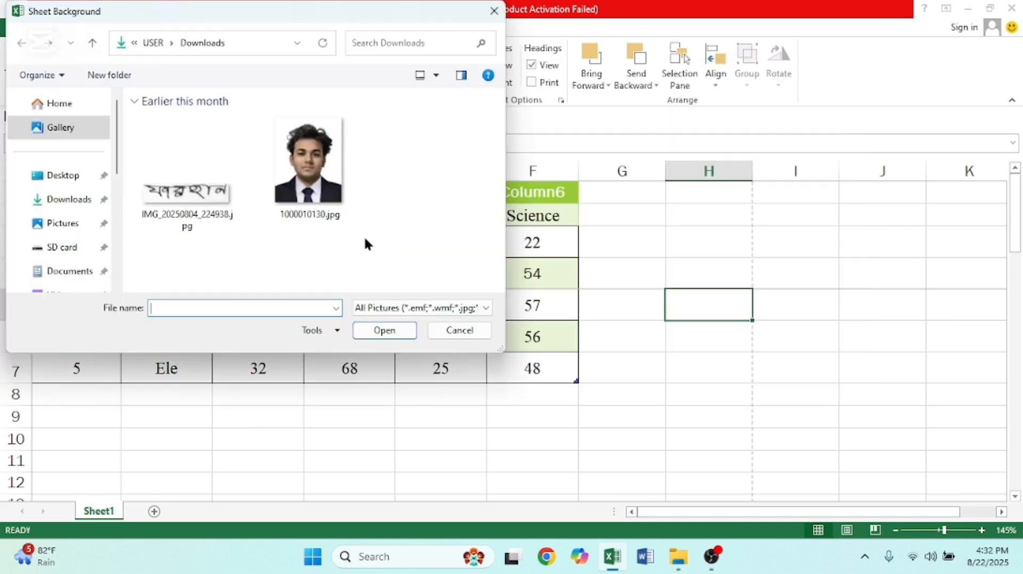
{"action": "left_click", "coordinate": [309, 165]}
{"action": "left_click", "coordinate": [384, 330]}
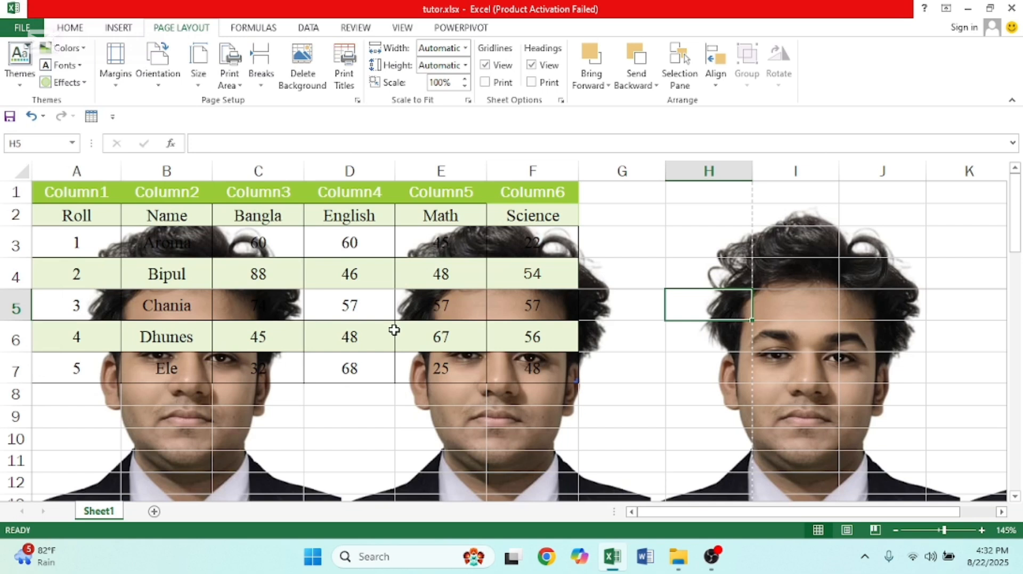
{"action": "left_click", "coordinate": [489, 419]}
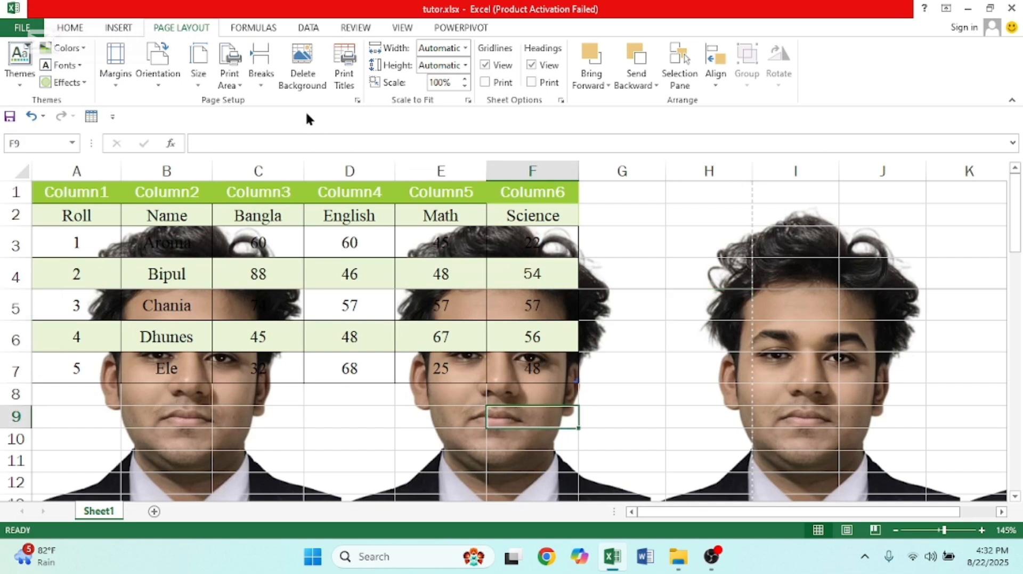
{"action": "left_click", "coordinate": [305, 79]}
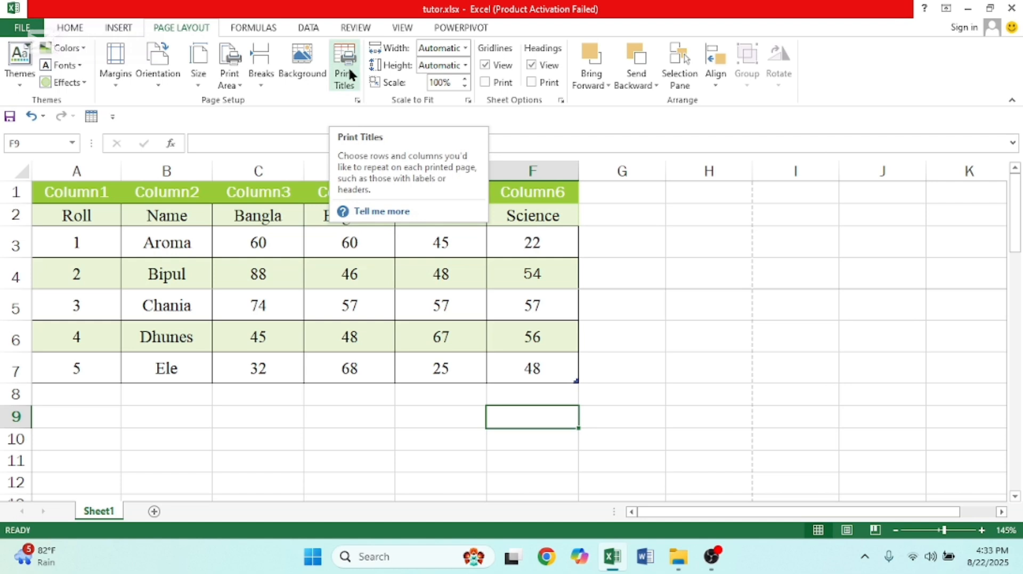
Set row 2 with the Roll-to-Science headings ($2:$2) as the print title row repeated at the top of each page
{"action": "left_click_drag", "start_coordinate": [72, 217], "coordinate": [524, 227]}
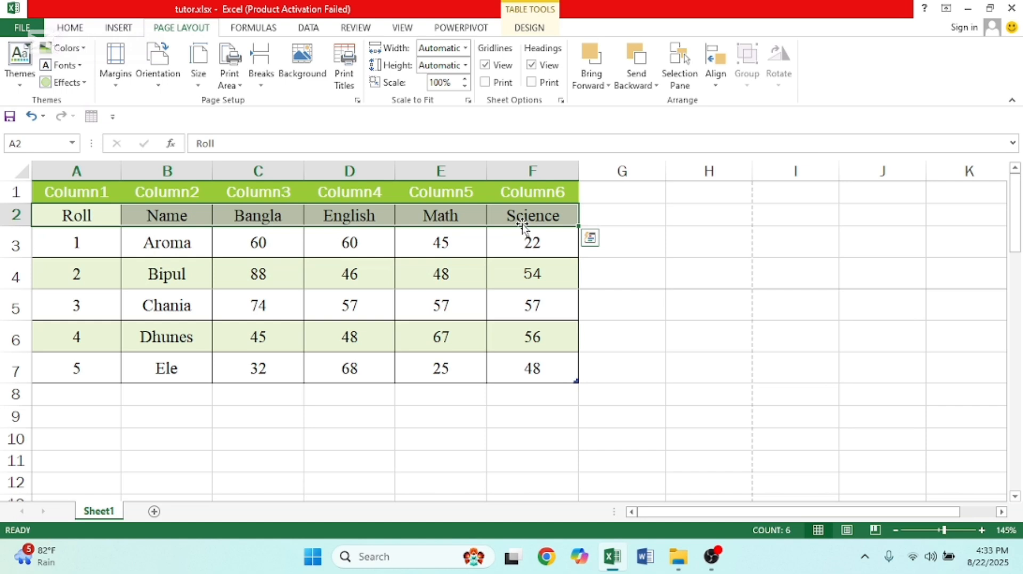
{"action": "left_click", "coordinate": [197, 276]}
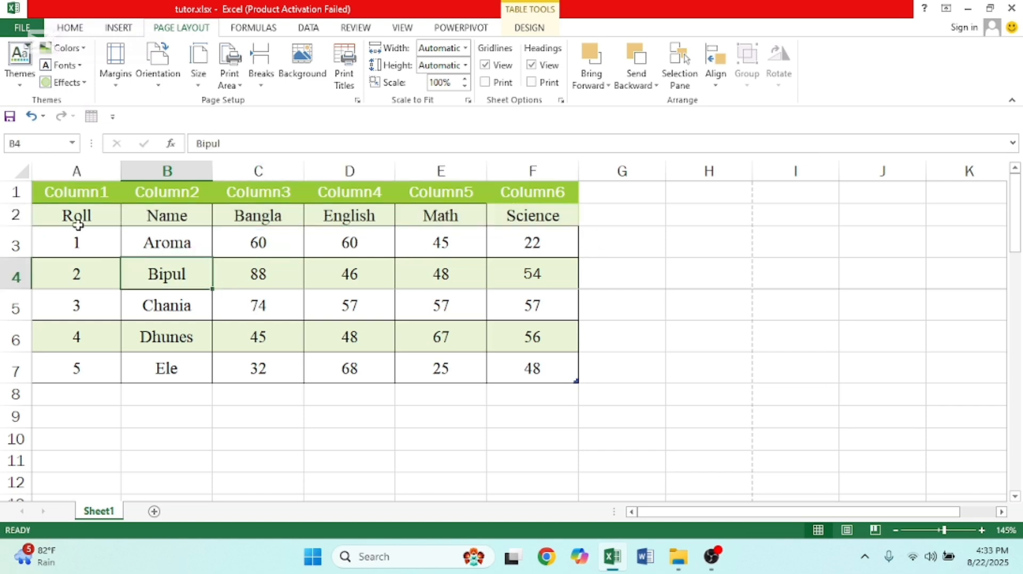
{"action": "left_click", "coordinate": [79, 219]}
{"action": "left_click_drag", "start_coordinate": [81, 217], "coordinate": [533, 216]}
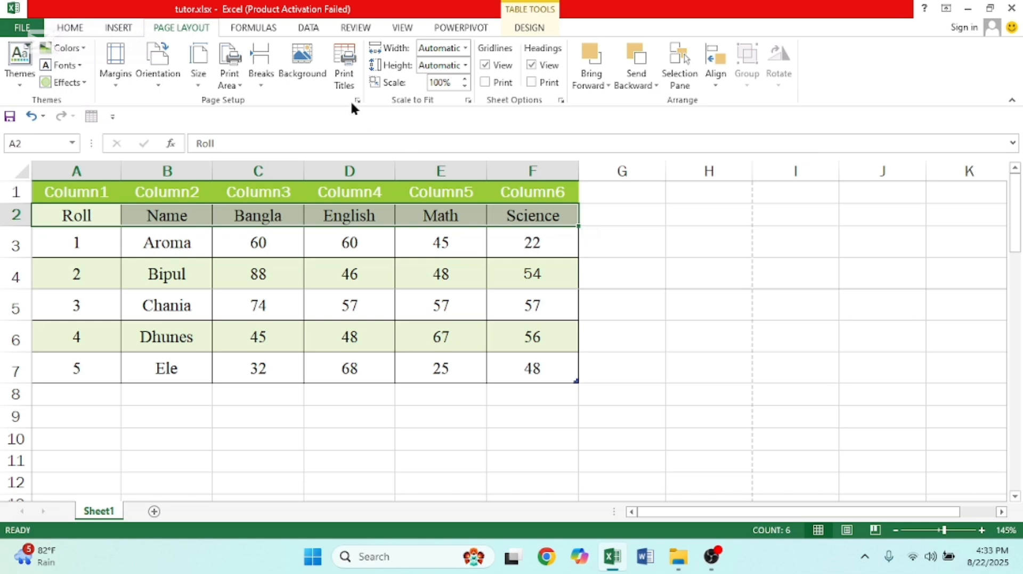
{"action": "left_click", "coordinate": [342, 63]}
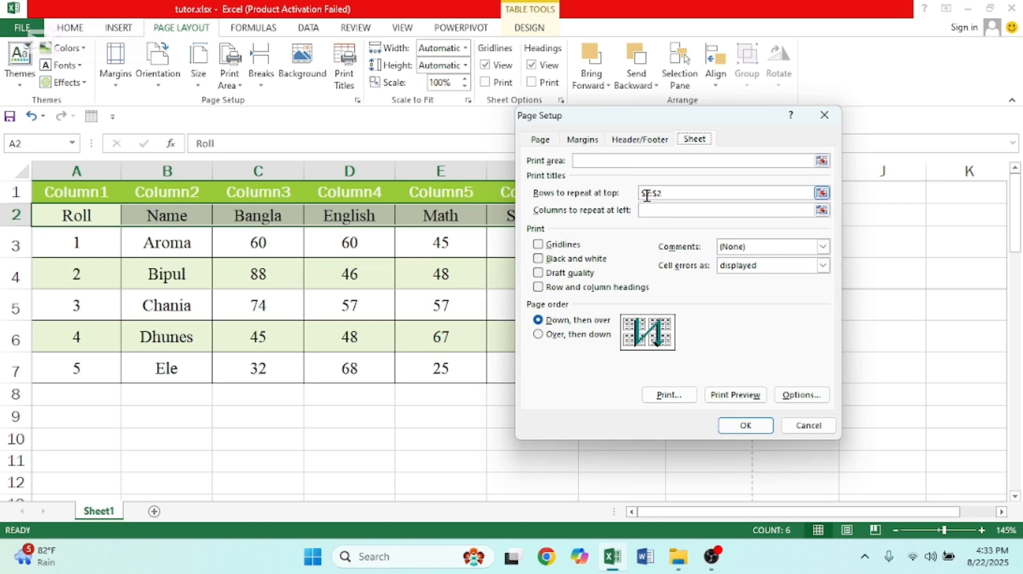
{"action": "left_click", "coordinate": [746, 425]}
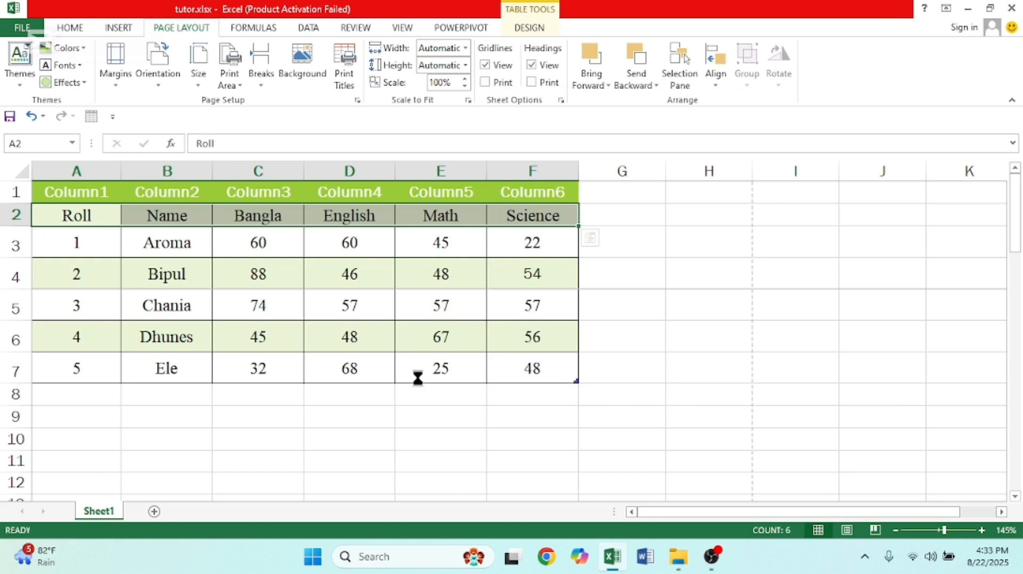
Check the repeated heading row on all three pages of the print preview and return to the sheet
{"action": "key", "text": "ctrl+p"}
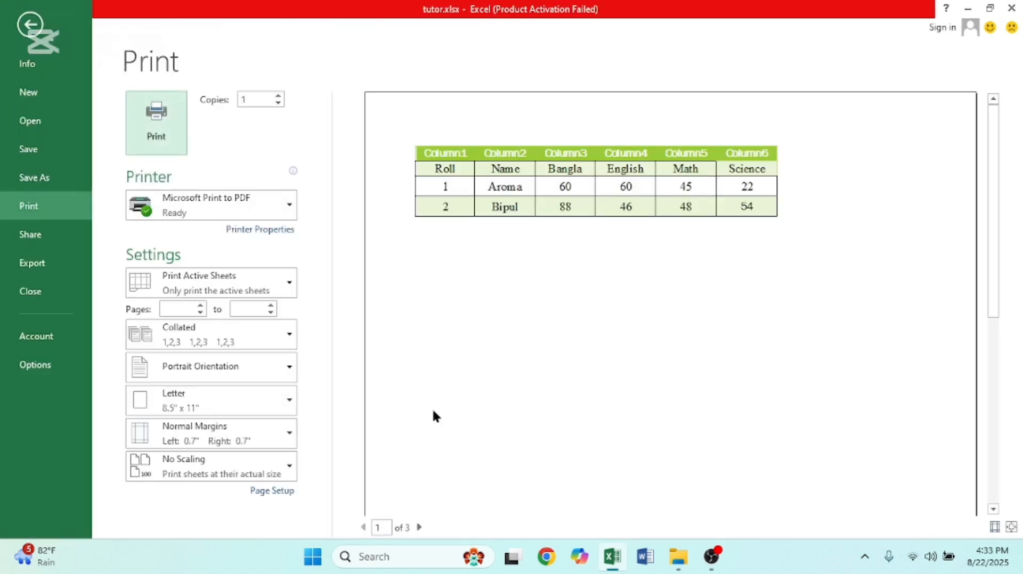
{"action": "left_click", "coordinate": [418, 528]}
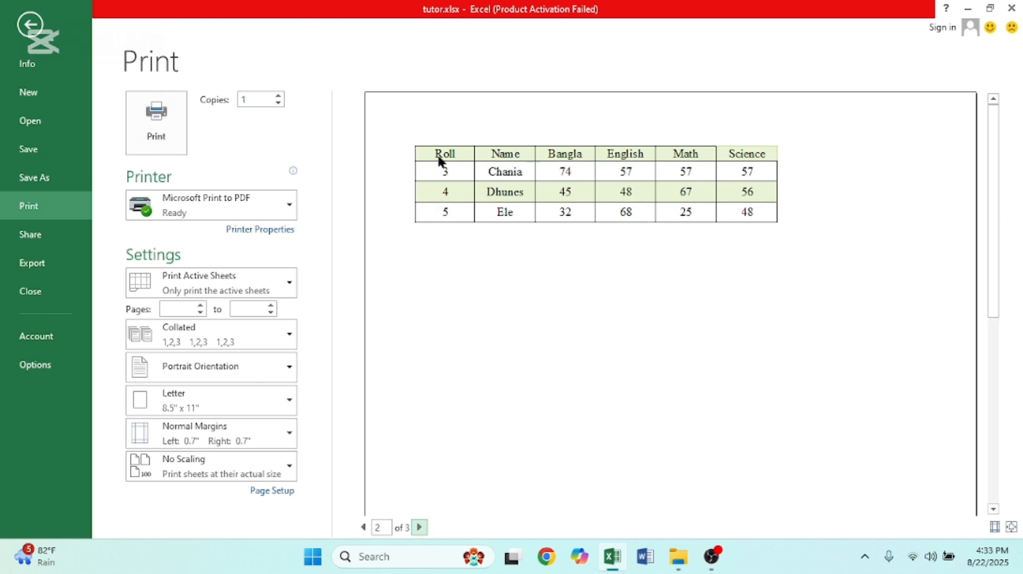
{"action": "left_click", "coordinate": [420, 527]}
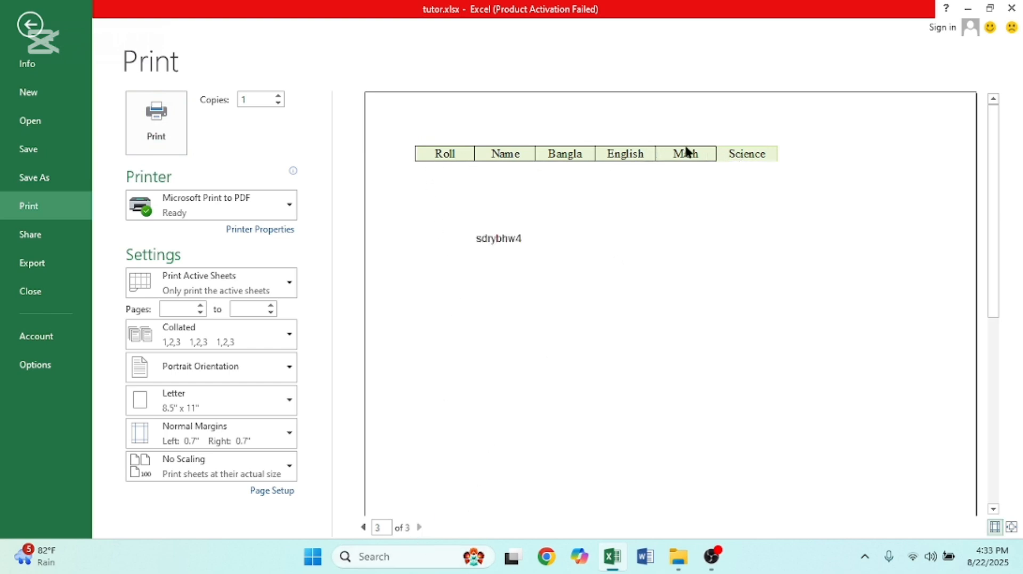
{"action": "key", "text": "Escape"}
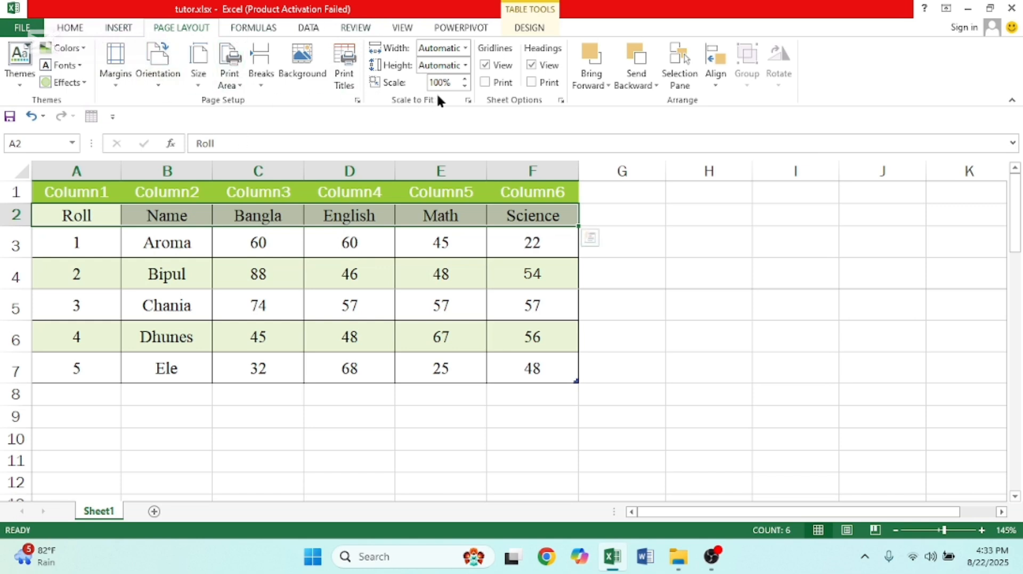
Copy the names and marks in B3:F7 and paste them below the table at B8, B13, B18 and B23
{"action": "left_click", "coordinate": [414, 304]}
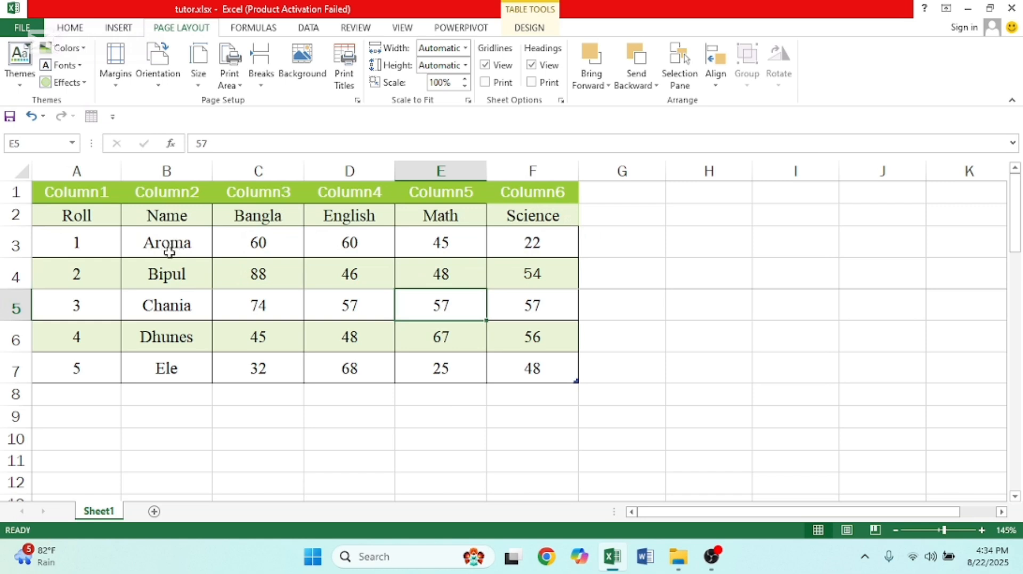
{"action": "left_click_drag", "start_coordinate": [169, 252], "coordinate": [518, 373]}
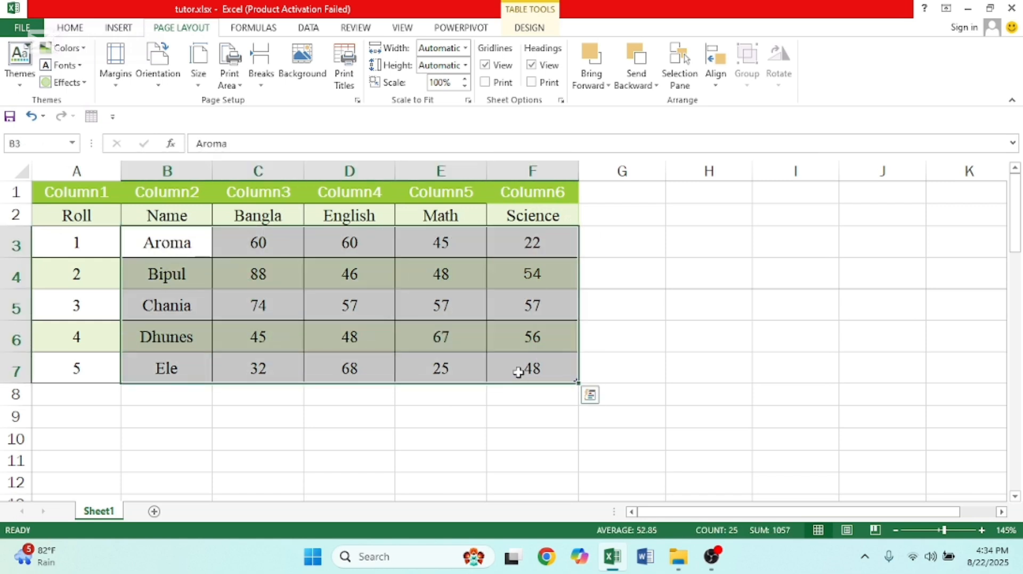
{"action": "key", "text": "ctrl+c"}
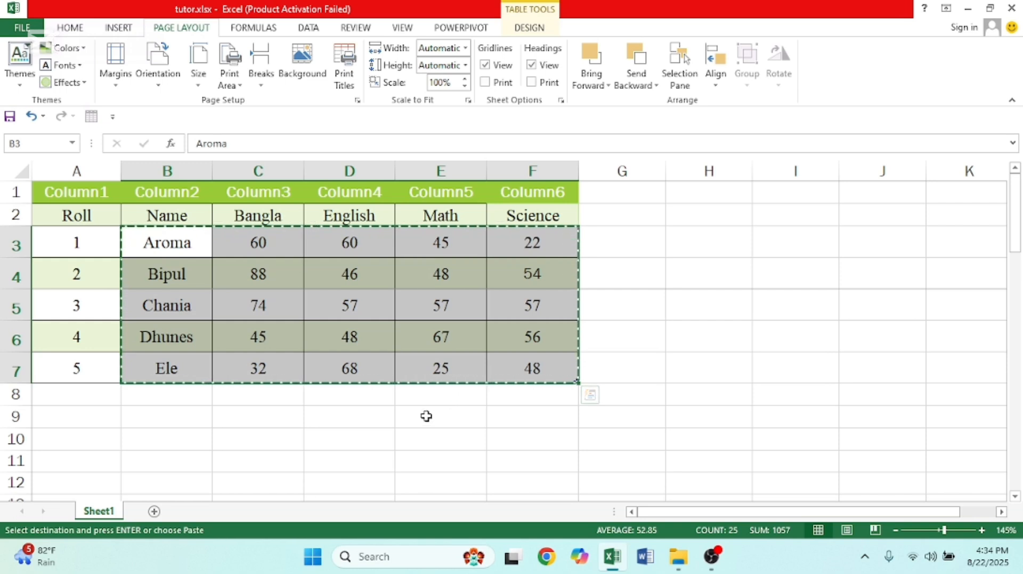
{"action": "left_click", "coordinate": [167, 386]}
{"action": "key", "text": "ctrl+v"}
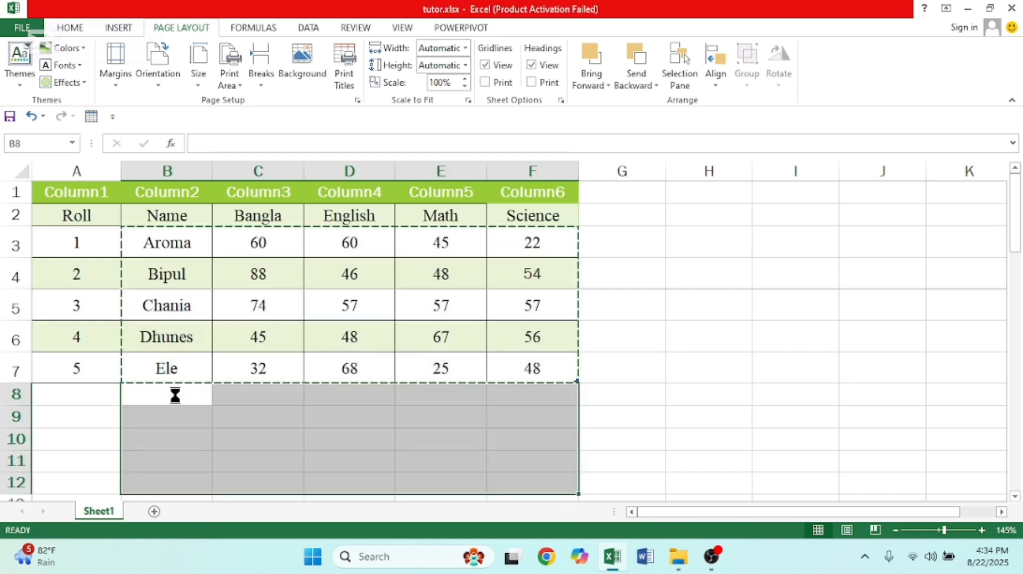
{"action": "scroll", "coordinate": [229, 355], "scroll_direction": "down", "scroll_amount": 3}
{"action": "left_click", "coordinate": [185, 264]}
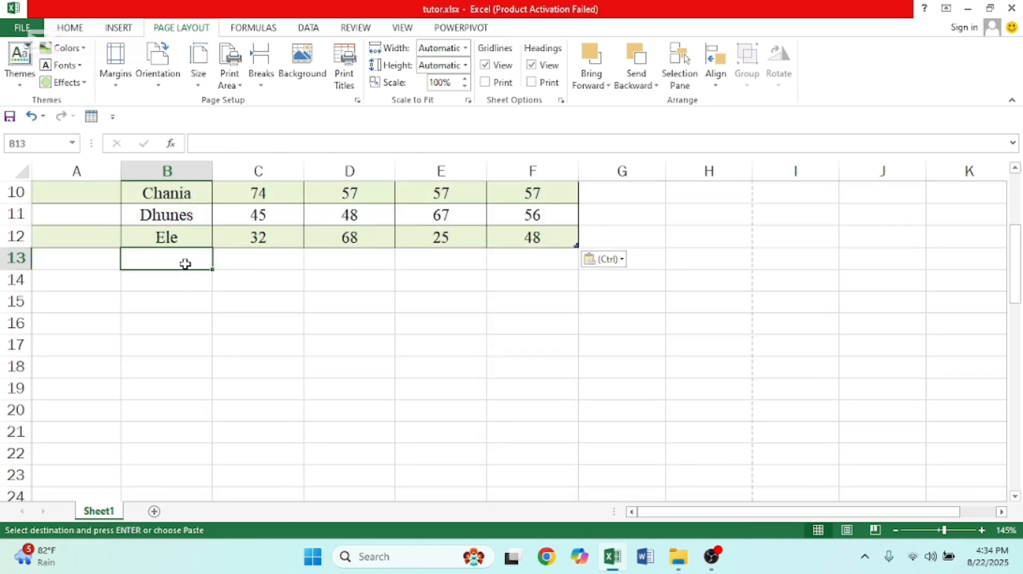
{"action": "key", "text": "ctrl+v"}
{"action": "left_click", "coordinate": [176, 369]}
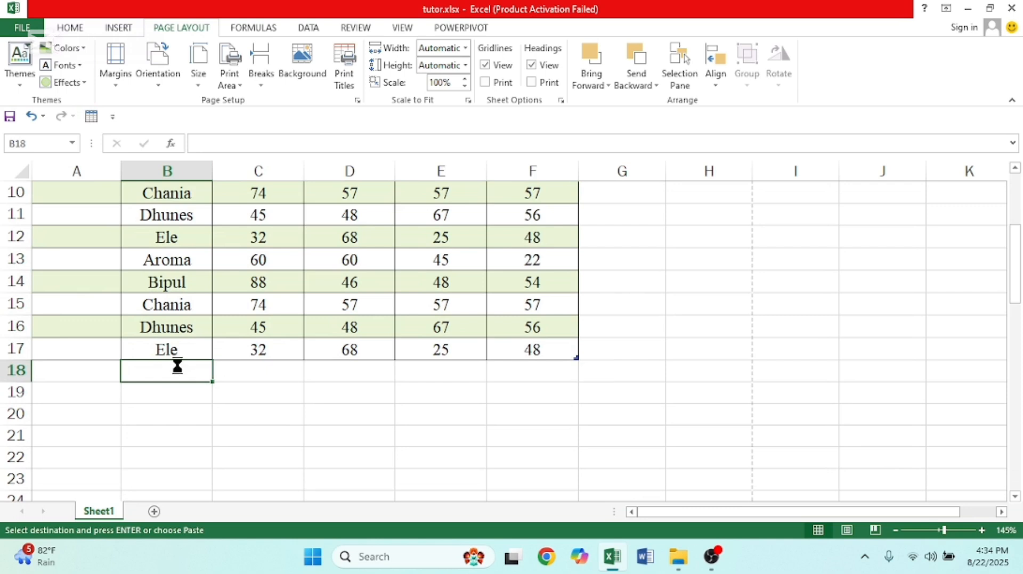
{"action": "key", "text": "ctrl+v"}
{"action": "left_click", "coordinate": [181, 476]}
{"action": "key", "text": "ctrl+v"}
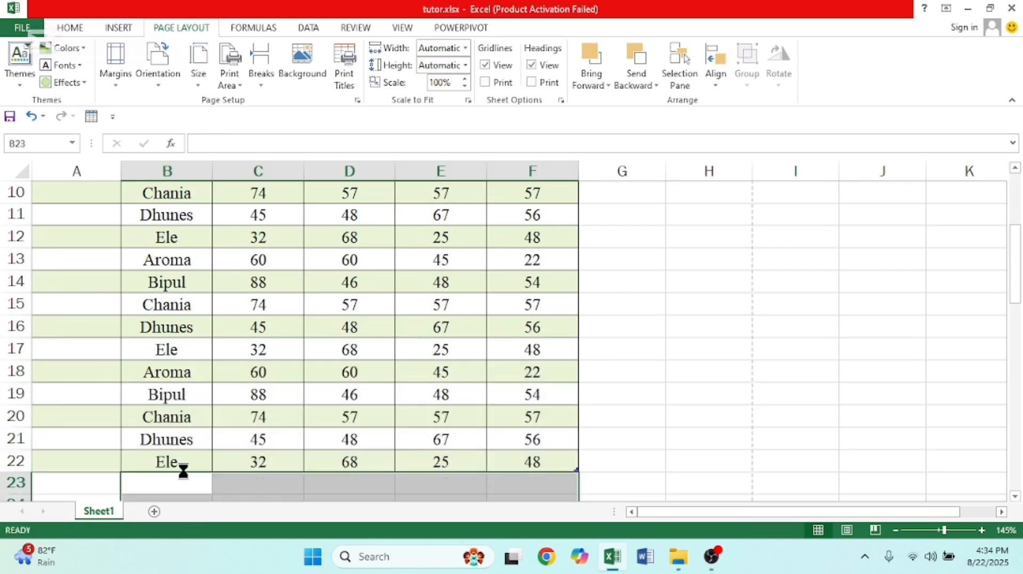
Fill the roll number series from A6:A7 down to 25 in row 27 and look at the print preview
{"action": "scroll", "coordinate": [260, 418], "scroll_direction": "up", "scroll_amount": 3}
{"action": "left_click_drag", "start_coordinate": [78, 333], "coordinate": [111, 441]}
{"action": "scroll", "coordinate": [405, 411], "scroll_direction": "up", "scroll_amount": 5}
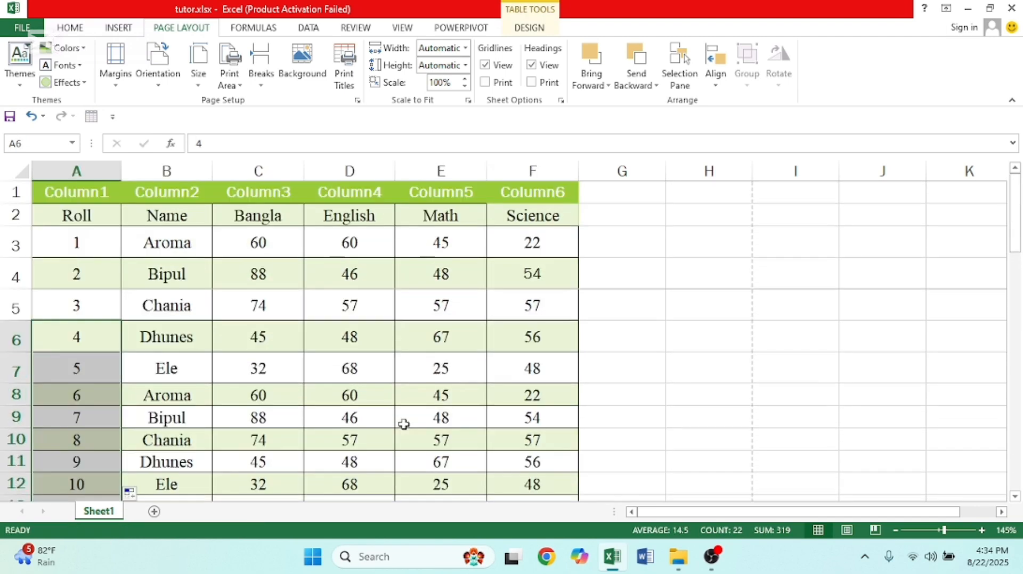
{"action": "key", "text": "ctrl+p"}
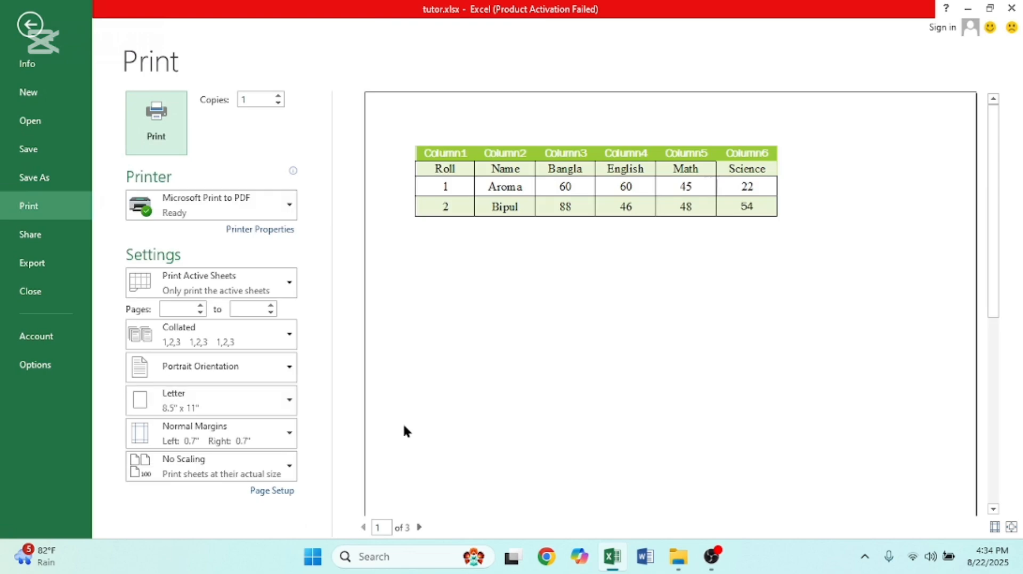
{"action": "left_click", "coordinate": [30, 25]}
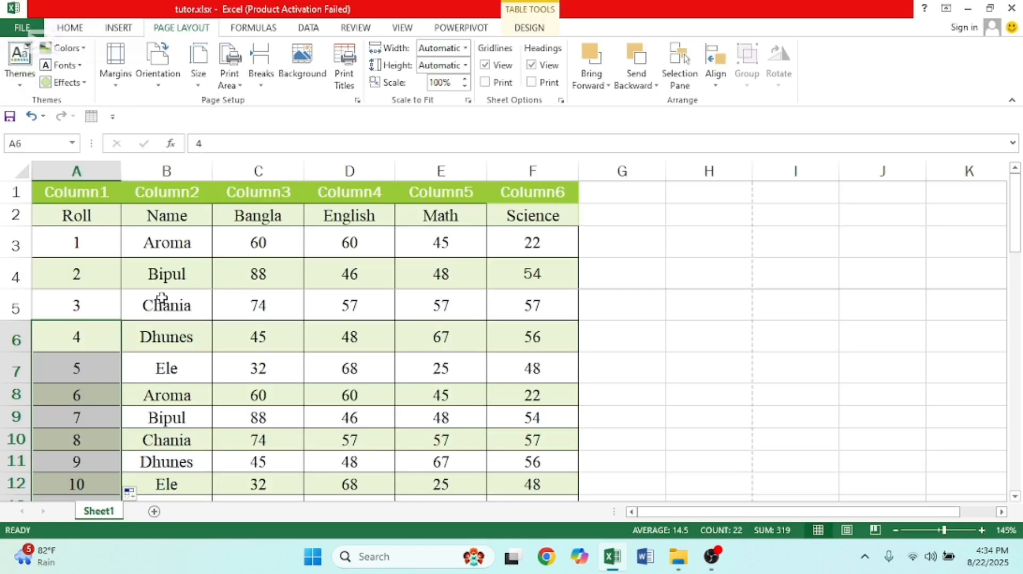
Clear the print area with the whole sheet selected
{"action": "left_click", "coordinate": [161, 301]}
{"action": "left_click", "coordinate": [24, 170]}
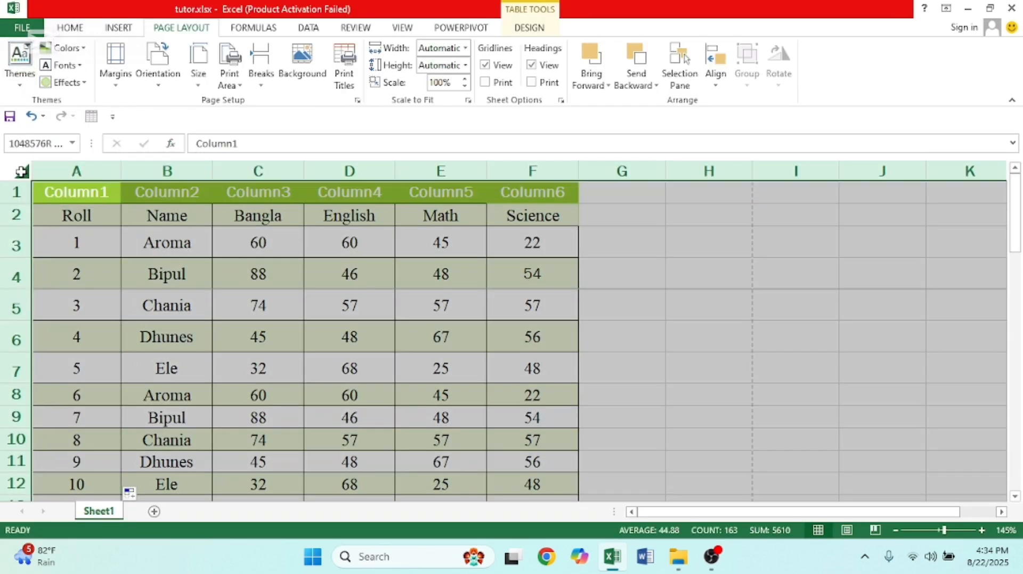
{"action": "left_click", "coordinate": [237, 86]}
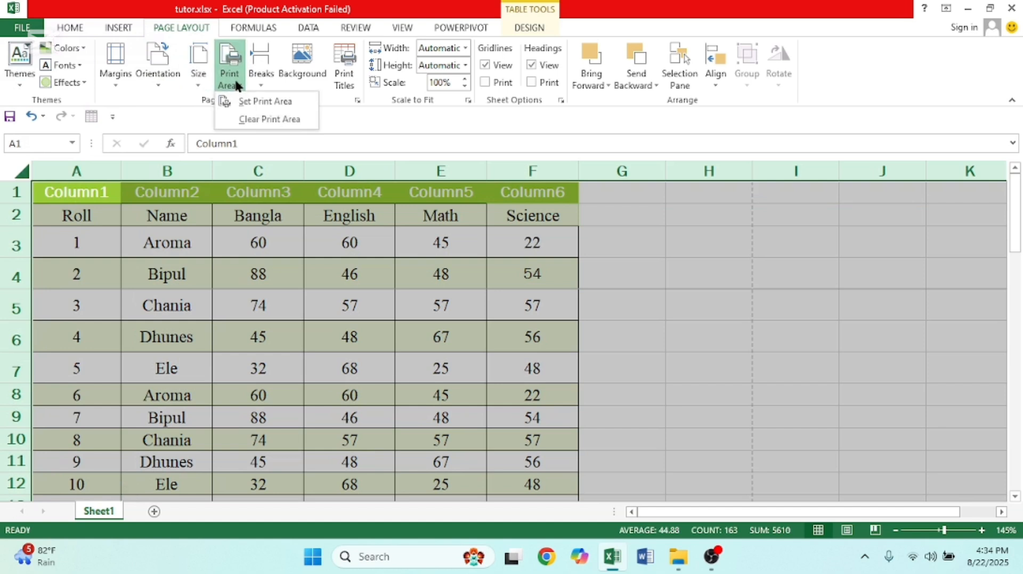
{"action": "left_click", "coordinate": [249, 117]}
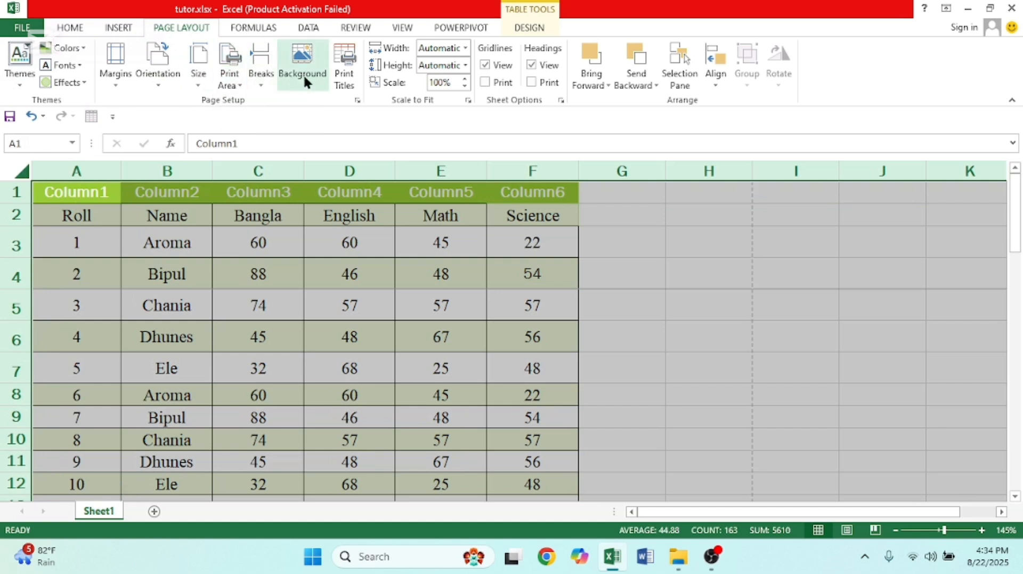
Clear the rows to repeat at top from the print titles and check the first page of the print preview
{"action": "left_click", "coordinate": [344, 81]}
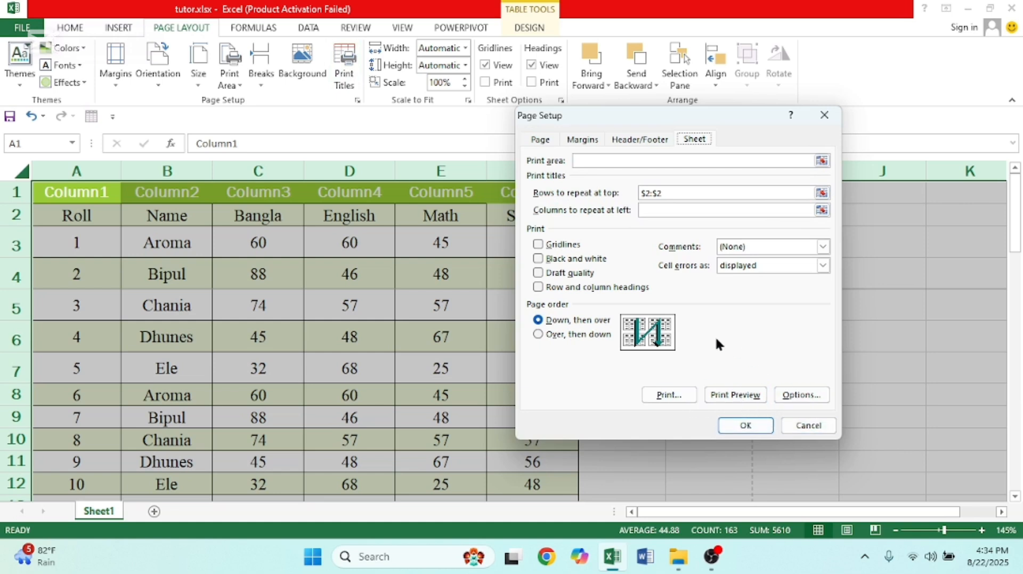
{"action": "left_click", "coordinate": [661, 193]}
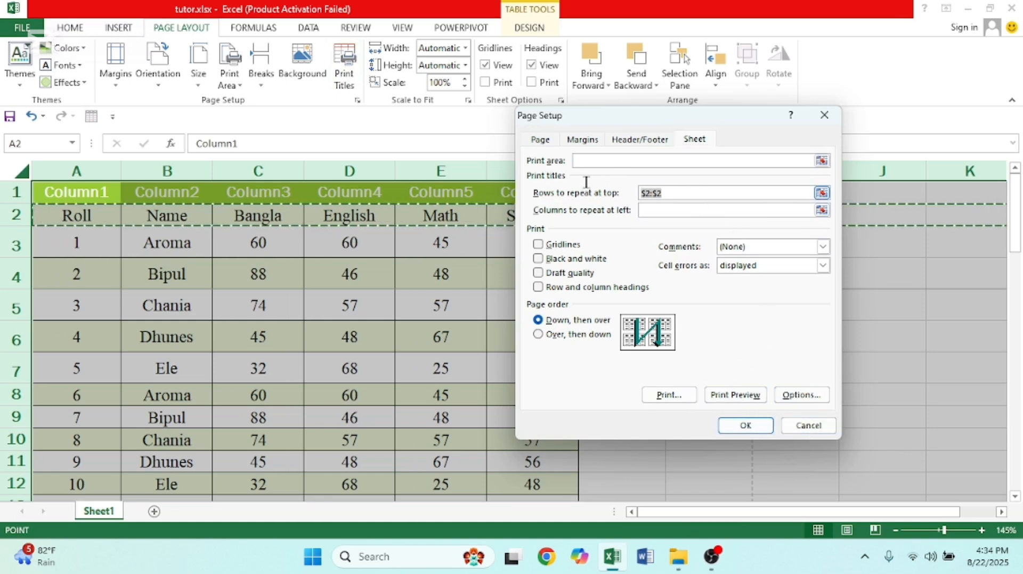
{"action": "key", "text": "BackSpace"}
{"action": "left_click", "coordinate": [746, 425]}
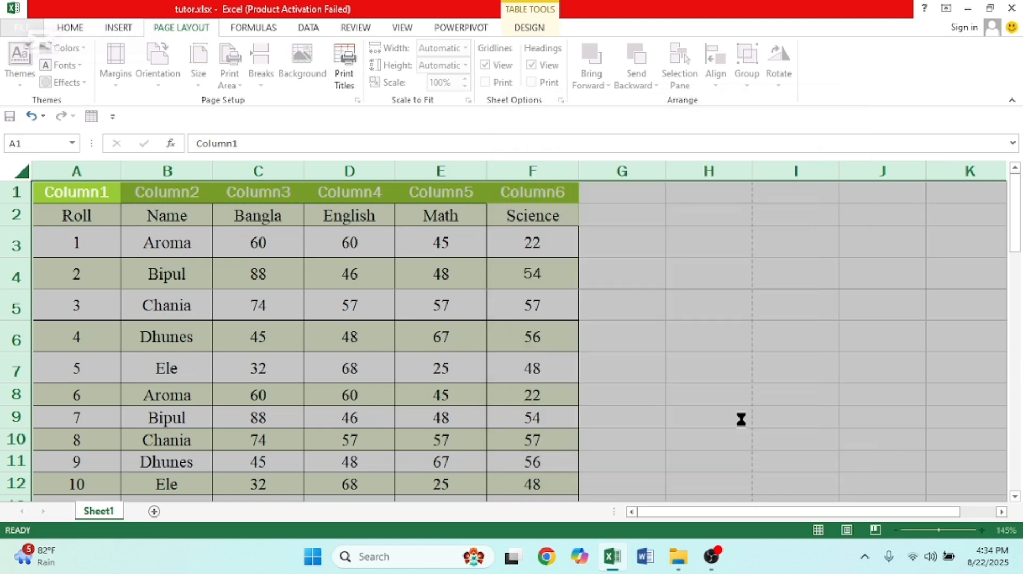
{"action": "left_click", "coordinate": [550, 335]}
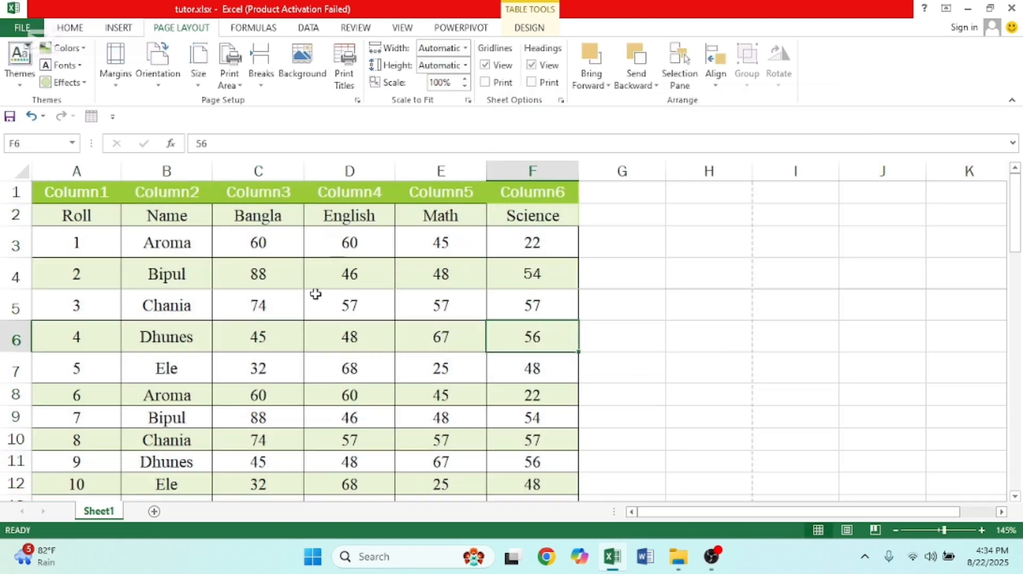
{"action": "key", "text": "ctrl+p"}
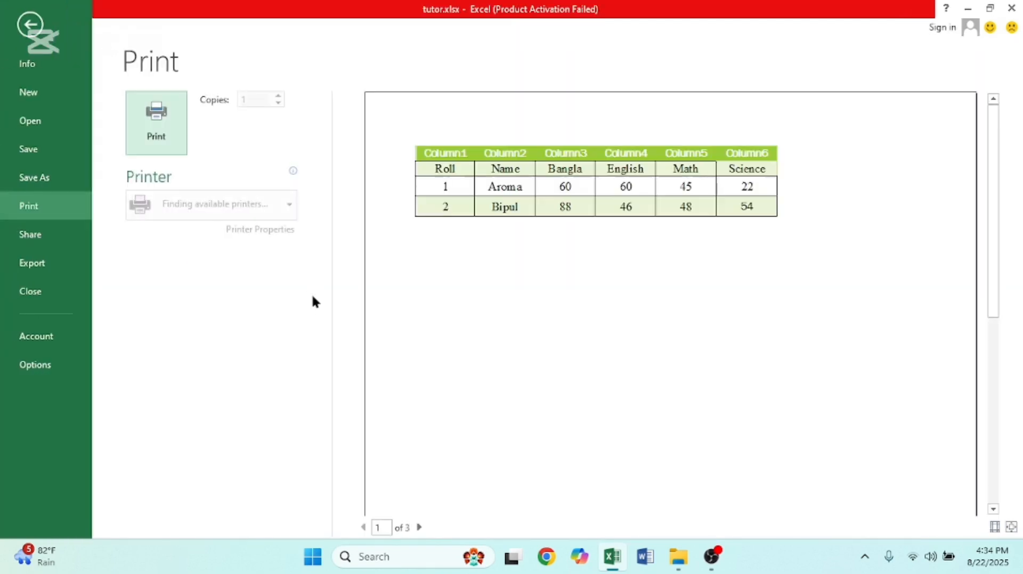
{"action": "left_click", "coordinate": [31, 25]}
Set the print area to all the table's data in A2:F27, from the Roll row down
{"action": "left_click", "coordinate": [216, 269]}
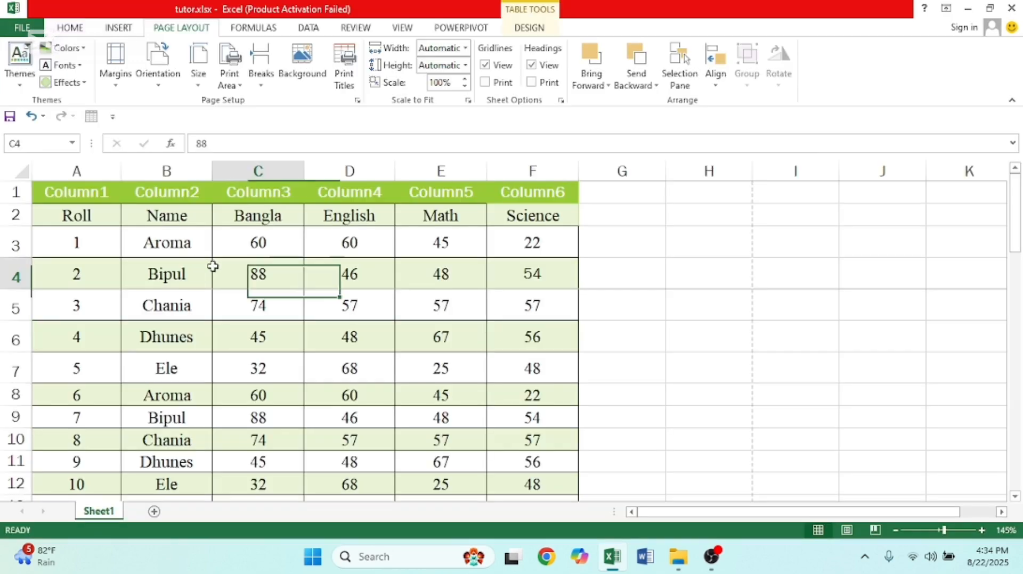
{"action": "left_click", "coordinate": [91, 213]}
{"action": "scroll", "coordinate": [470, 405], "scroll_direction": "down", "scroll_amount": 10}
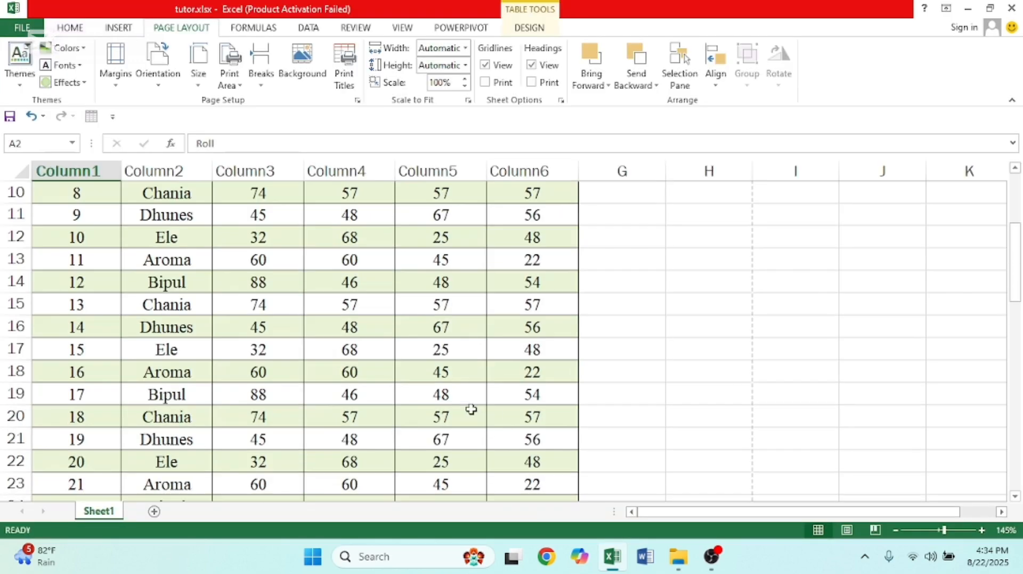
{"action": "scroll", "coordinate": [541, 429], "scroll_direction": "up", "scroll_amount": 4}
{"action": "scroll", "coordinate": [541, 429], "scroll_direction": "up", "scroll_amount": 1}
{"action": "key", "text": "ctrl+a"}
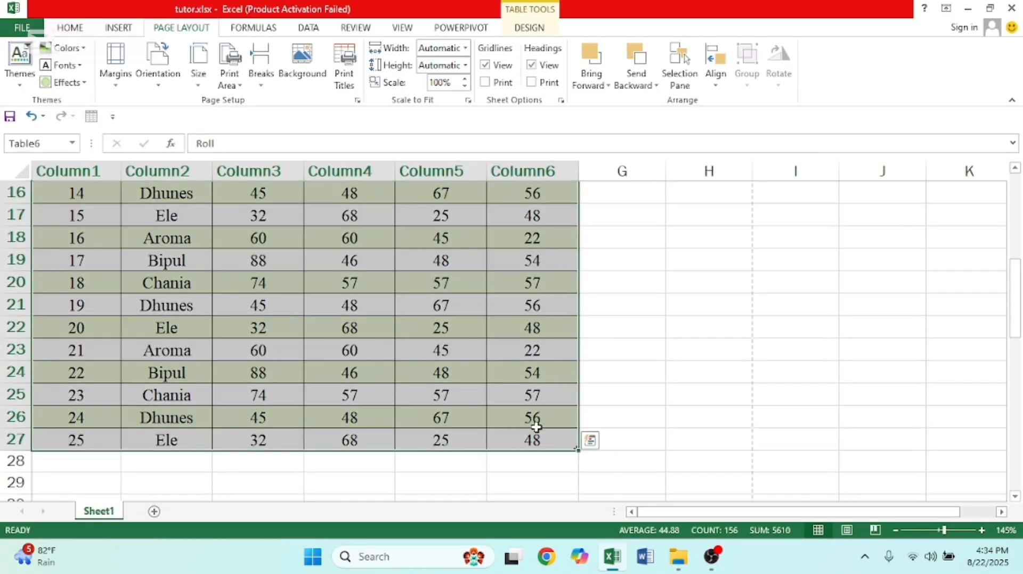
{"action": "left_click", "coordinate": [232, 83]}
{"action": "left_click", "coordinate": [248, 101]}
{"action": "scroll", "coordinate": [480, 239], "scroll_direction": "up", "scroll_amount": 5}
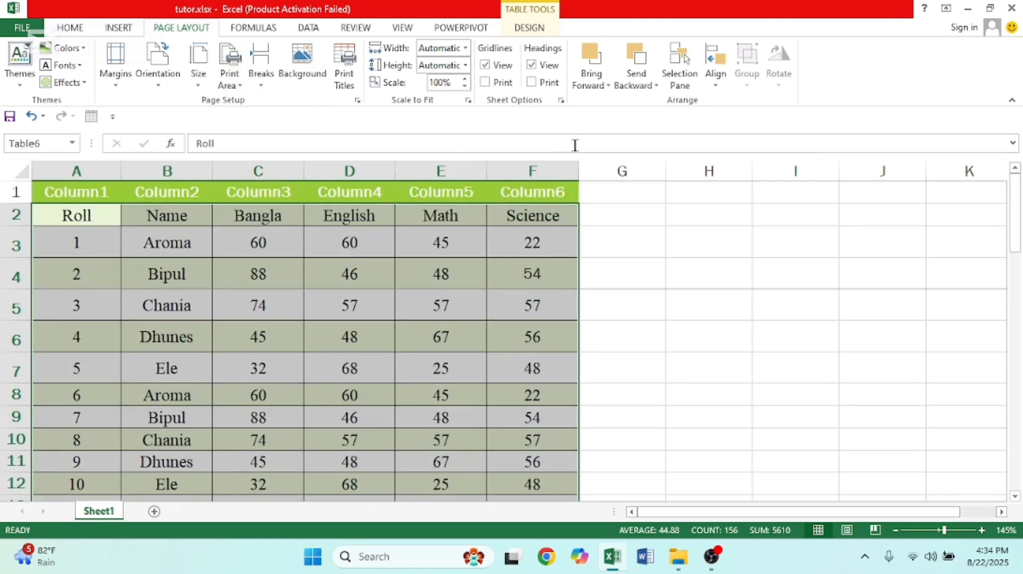
Examine both pages of the print preview to see how the marks rows are split
{"action": "key", "text": "ctrl+p"}
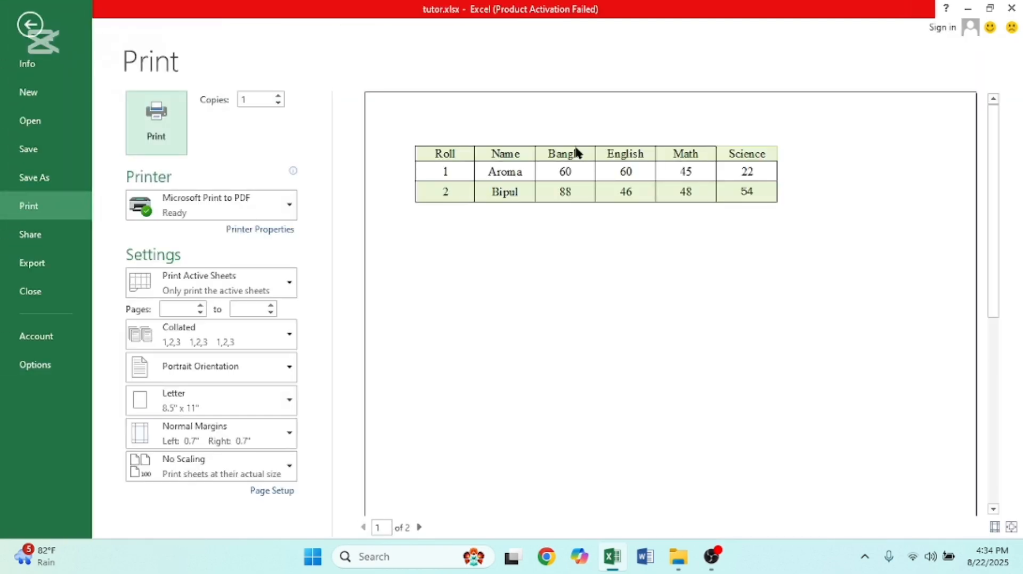
{"action": "left_click", "coordinate": [419, 527]}
{"action": "scroll", "coordinate": [686, 319], "scroll_direction": "down", "scroll_amount": 3}
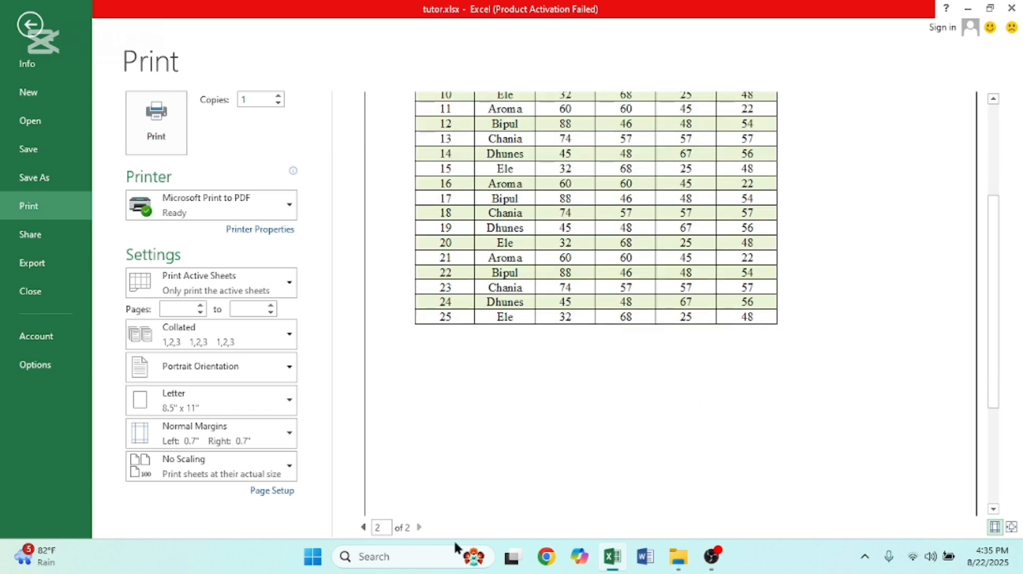
{"action": "scroll", "coordinate": [358, 527], "scroll_direction": "up", "scroll_amount": 1}
{"action": "scroll", "coordinate": [464, 406], "scroll_direction": "up", "scroll_amount": 2}
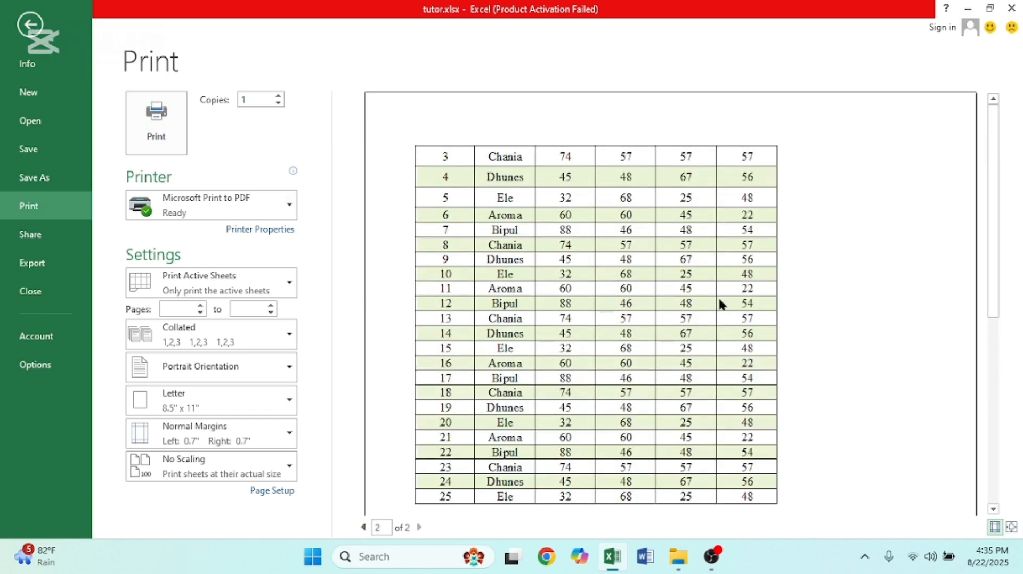
{"action": "scroll", "coordinate": [720, 305], "scroll_direction": "down", "scroll_amount": 4}
{"action": "scroll", "coordinate": [103, 114], "scroll_direction": "up", "scroll_amount": 4}
{"action": "left_click", "coordinate": [30, 26]}
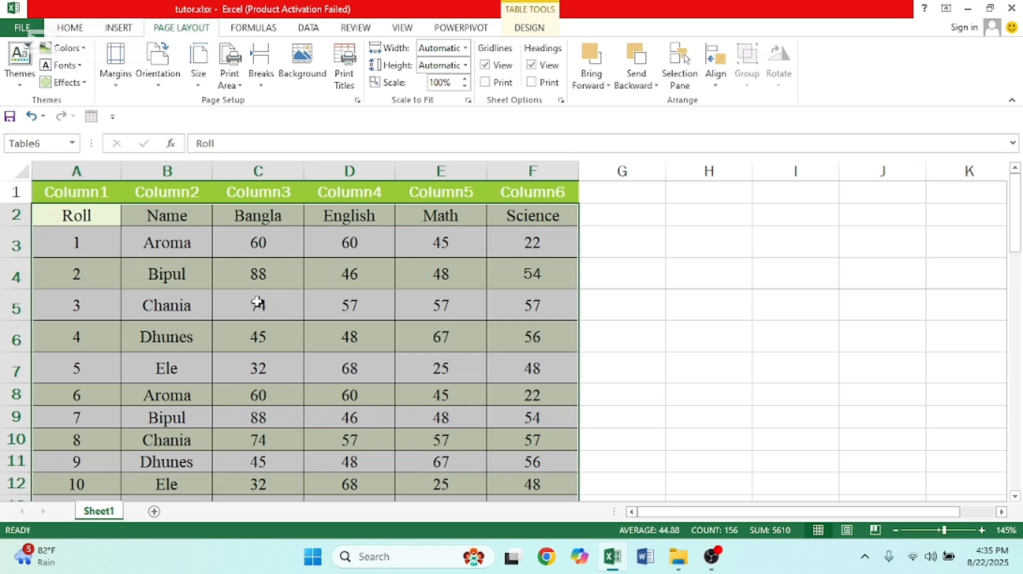
Remove the manual page break above row 5, at roll number 3
{"action": "left_click", "coordinate": [79, 307]}
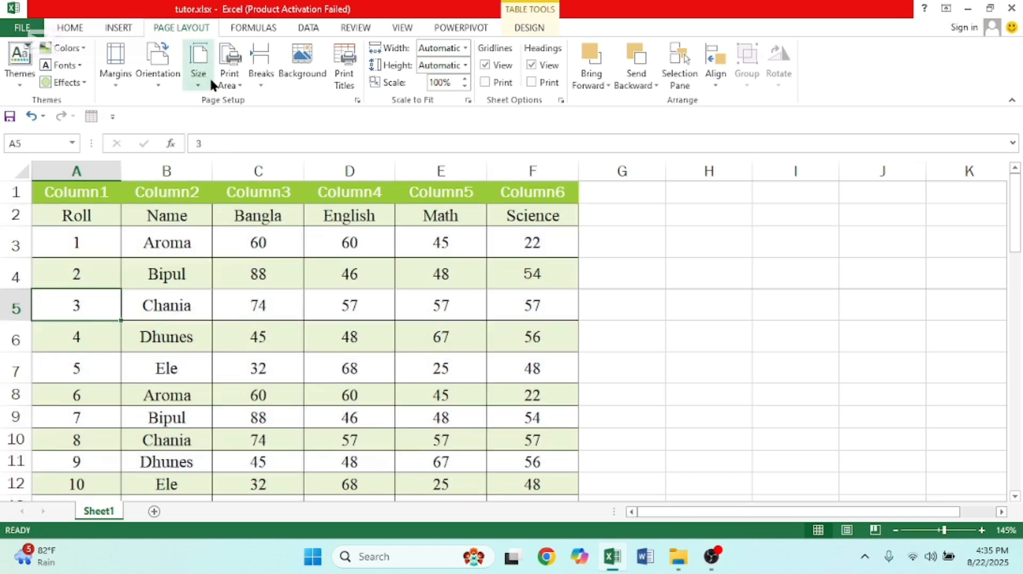
{"action": "left_click", "coordinate": [263, 79]}
{"action": "left_click", "coordinate": [277, 113]}
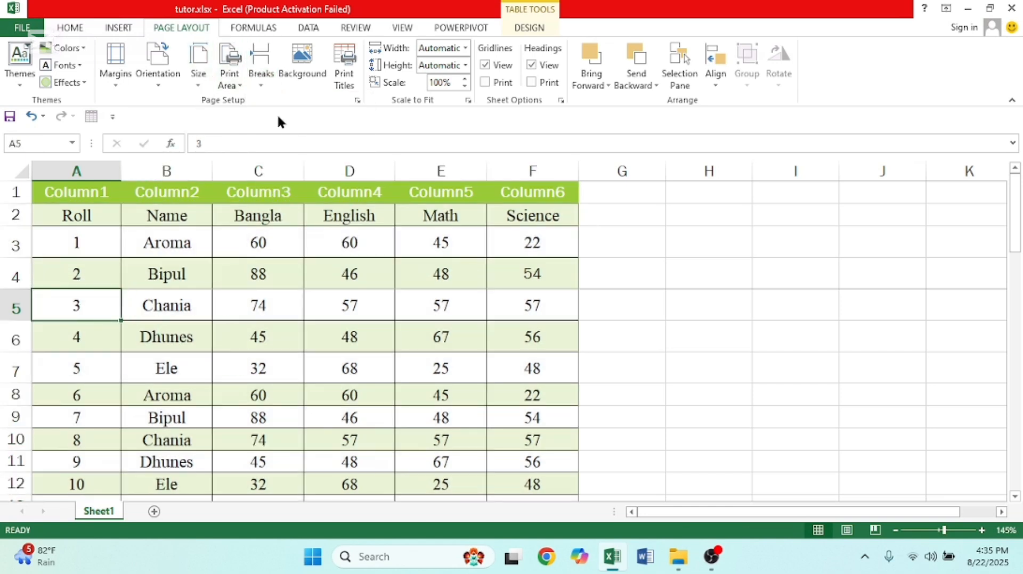
{"action": "left_click", "coordinate": [408, 344]}
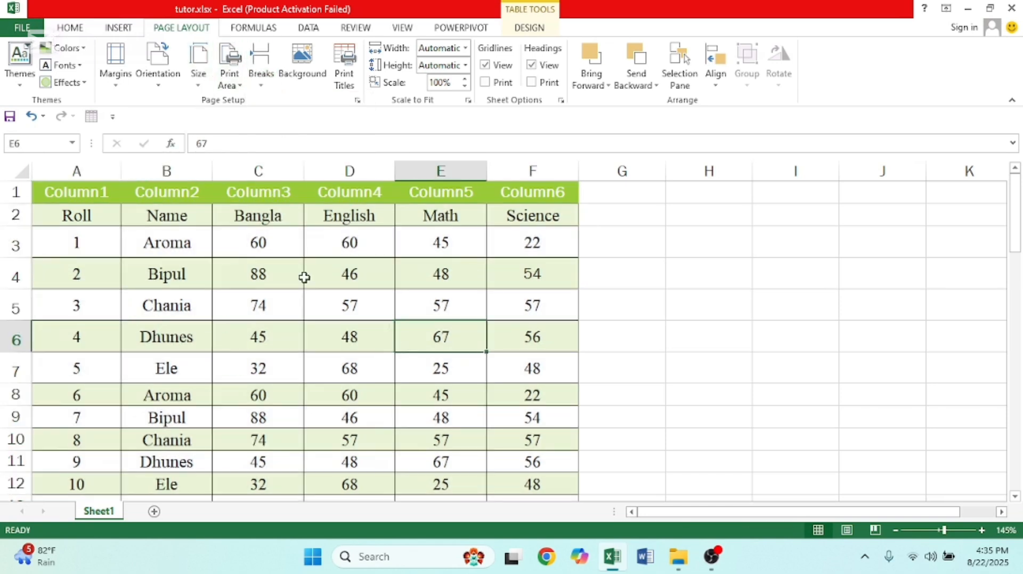
{"action": "left_click", "coordinate": [70, 214]}
{"action": "left_click_drag", "start_coordinate": [54, 193], "coordinate": [573, 193]}
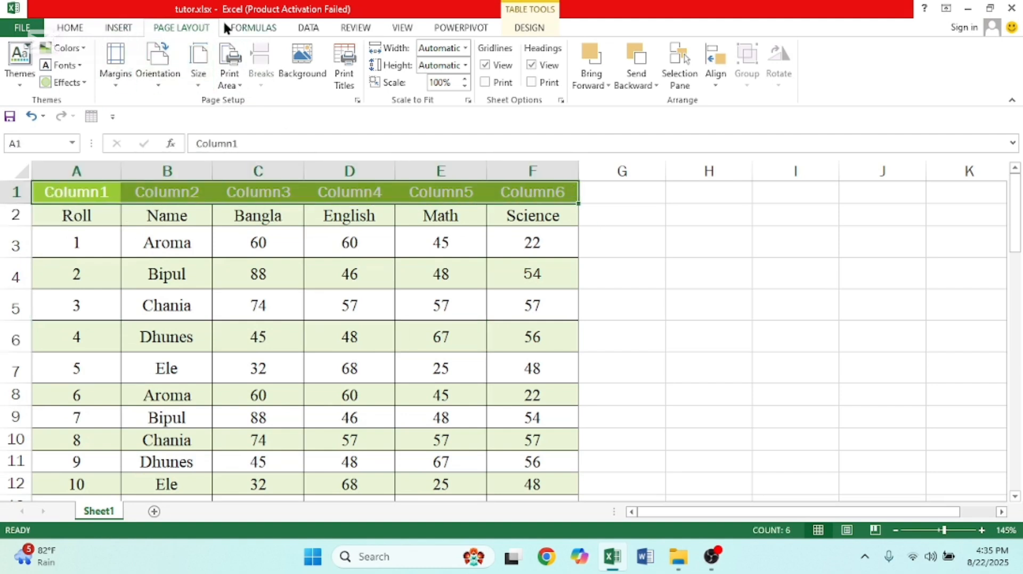
{"action": "left_click", "coordinate": [118, 29]}
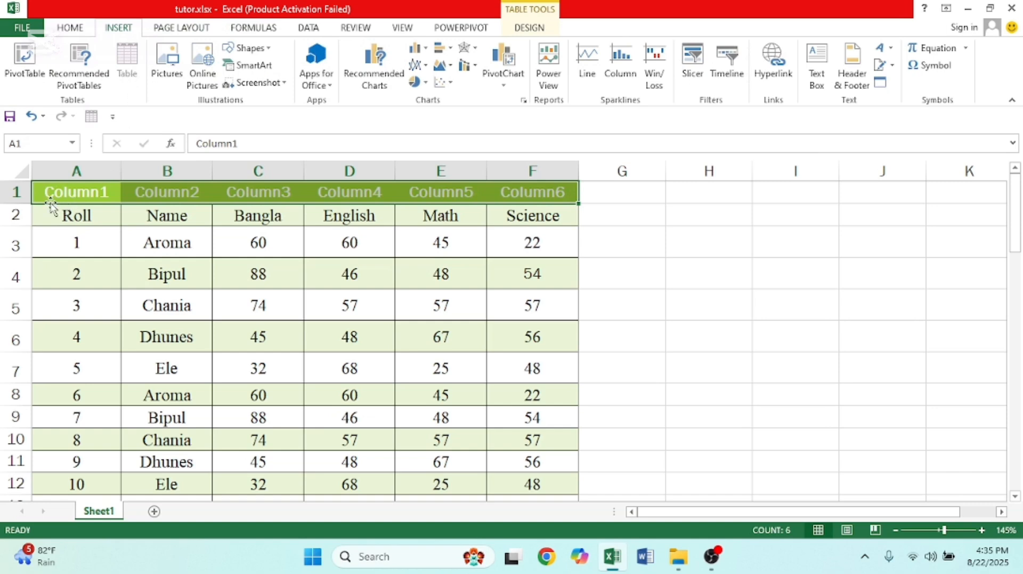
{"action": "left_click", "coordinate": [22, 170]}
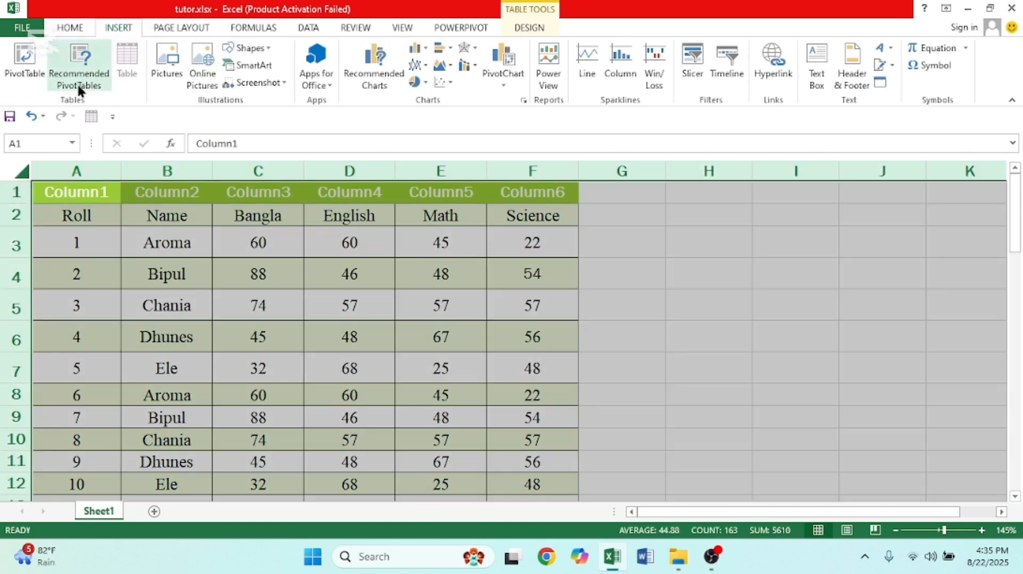
{"action": "left_click", "coordinate": [153, 210]}
{"action": "left_click_drag", "start_coordinate": [79, 195], "coordinate": [539, 196]}
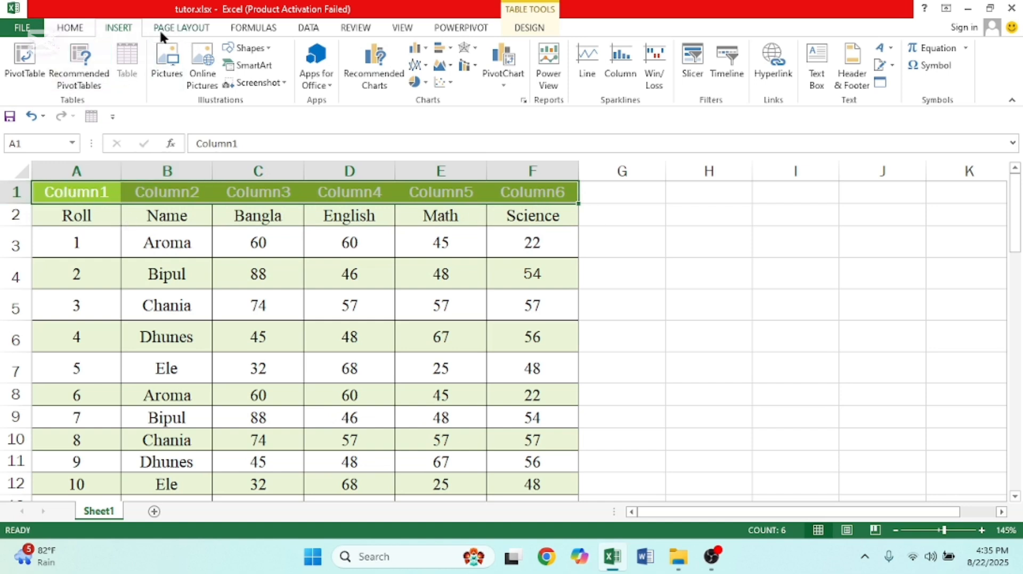
{"action": "left_click", "coordinate": [159, 237]}
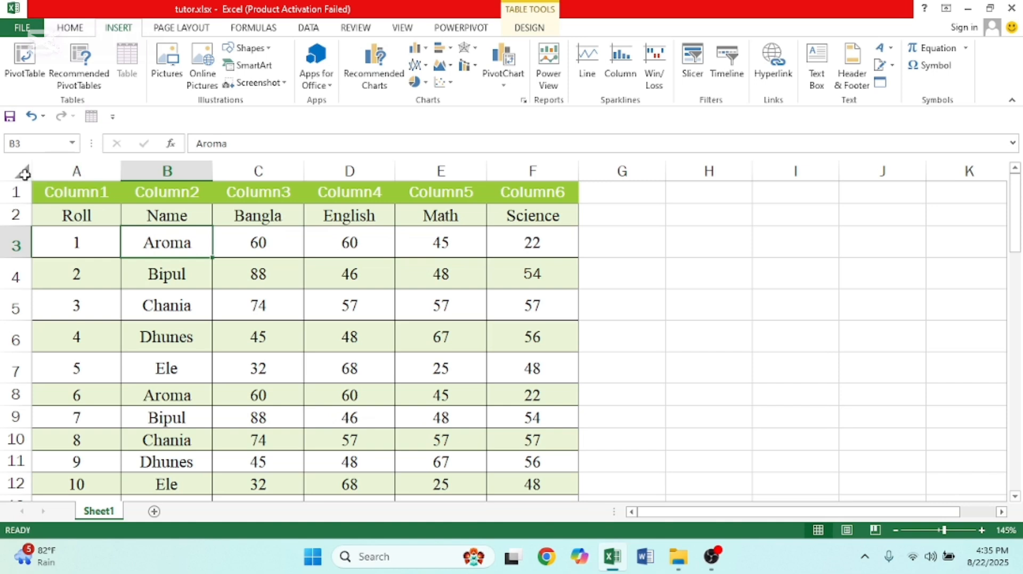
{"action": "left_click_drag", "start_coordinate": [57, 192], "coordinate": [533, 373]}
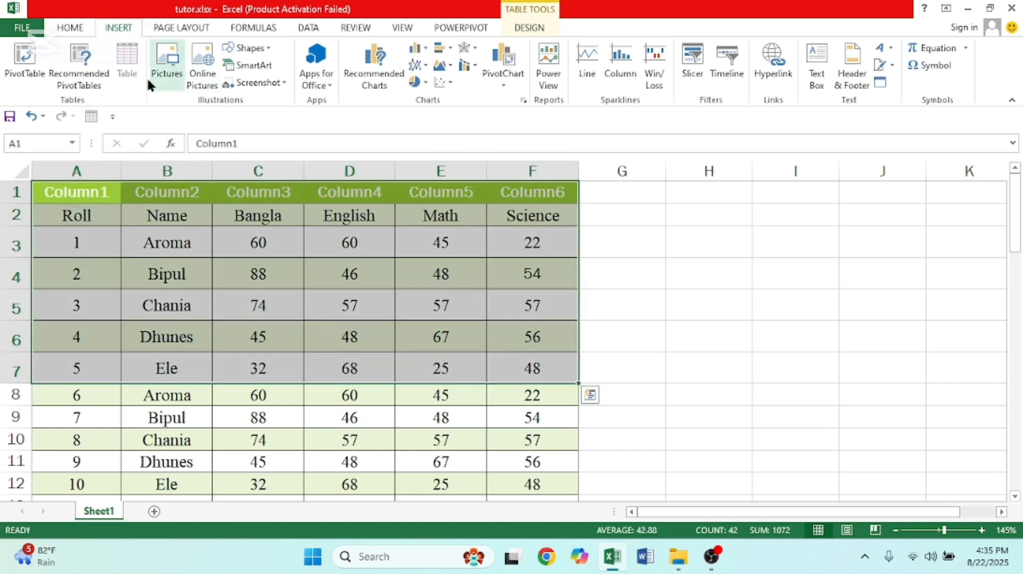
{"action": "left_click_drag", "start_coordinate": [214, 273], "coordinate": [205, 273]}
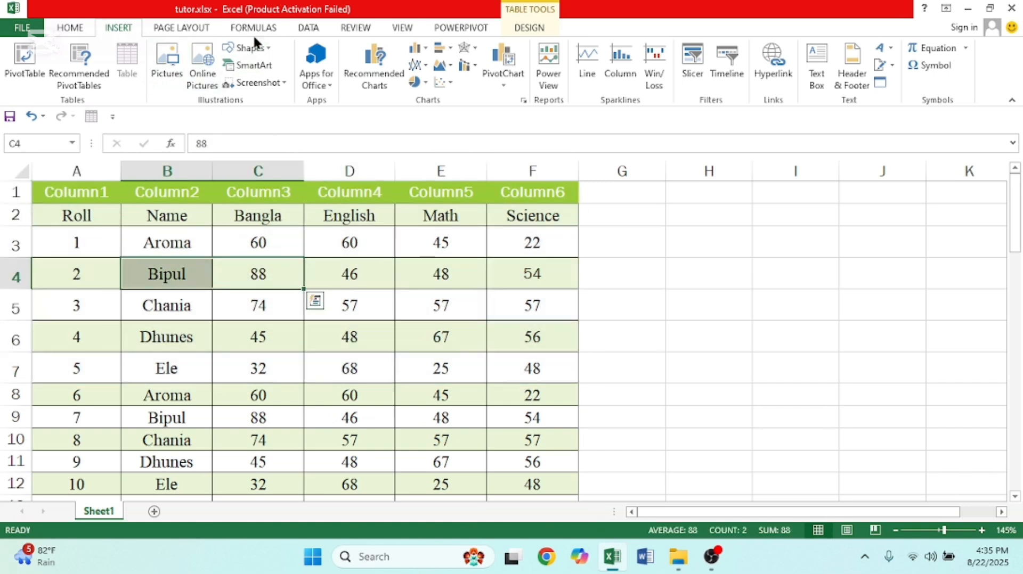
{"action": "left_click", "coordinate": [191, 28]}
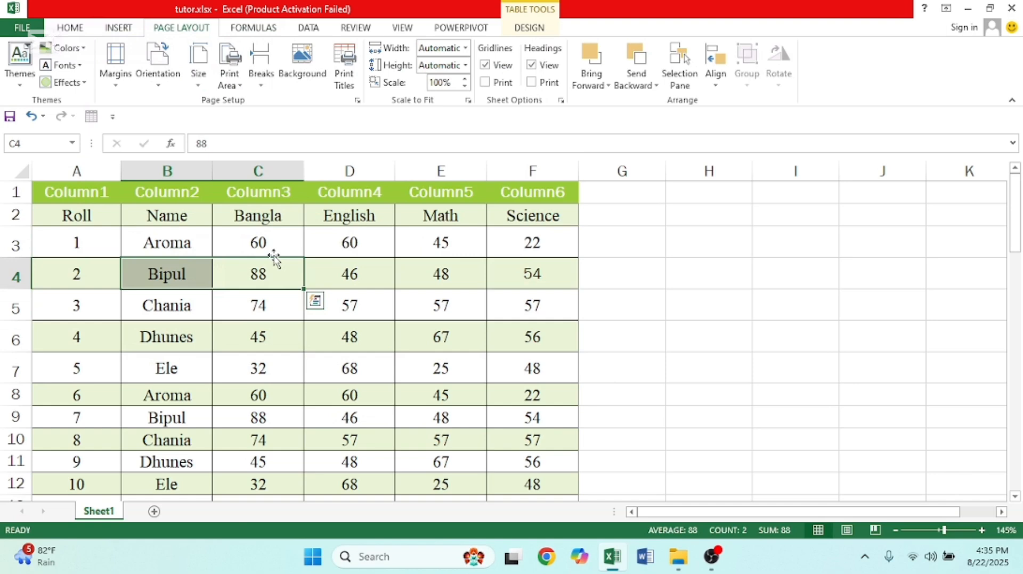
{"action": "left_click", "coordinate": [205, 280]}
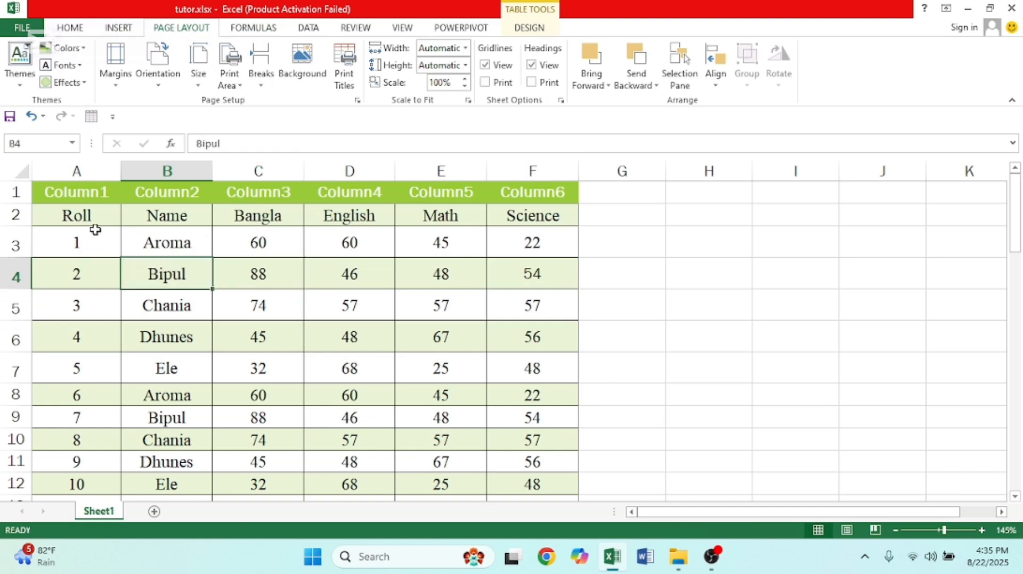
Copy rows A15:F27, paste them below the table at A28 and check the print preview
{"action": "scroll", "coordinate": [95, 230], "scroll_direction": "down", "scroll_amount": 8}
{"action": "scroll", "coordinate": [266, 347], "scroll_direction": "up", "scroll_amount": 1}
{"action": "scroll", "coordinate": [76, 227], "scroll_direction": "up", "scroll_amount": 1}
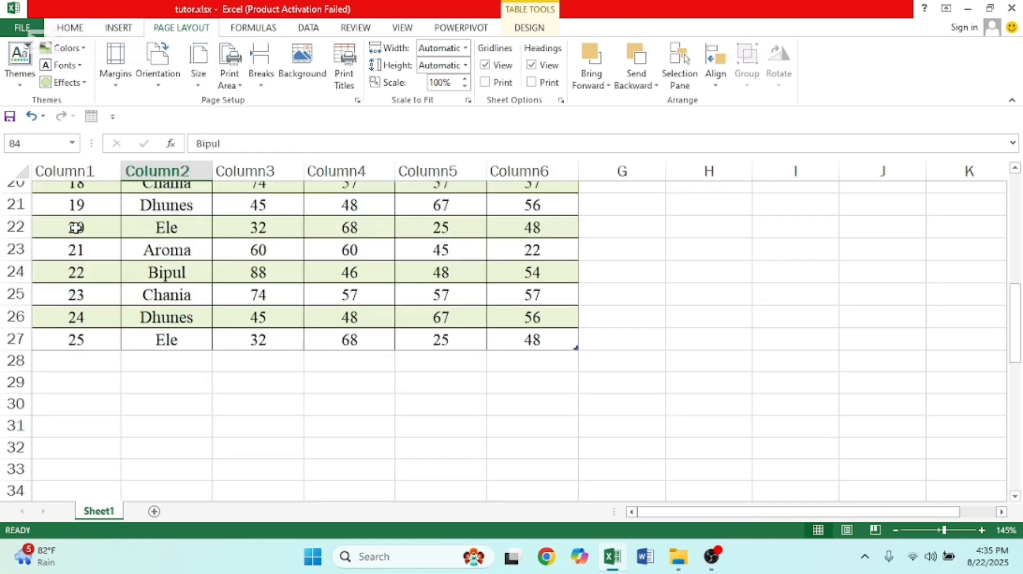
{"action": "scroll", "coordinate": [76, 228], "scroll_direction": "up", "scroll_amount": 2}
{"action": "left_click_drag", "start_coordinate": [75, 235], "coordinate": [538, 469]}
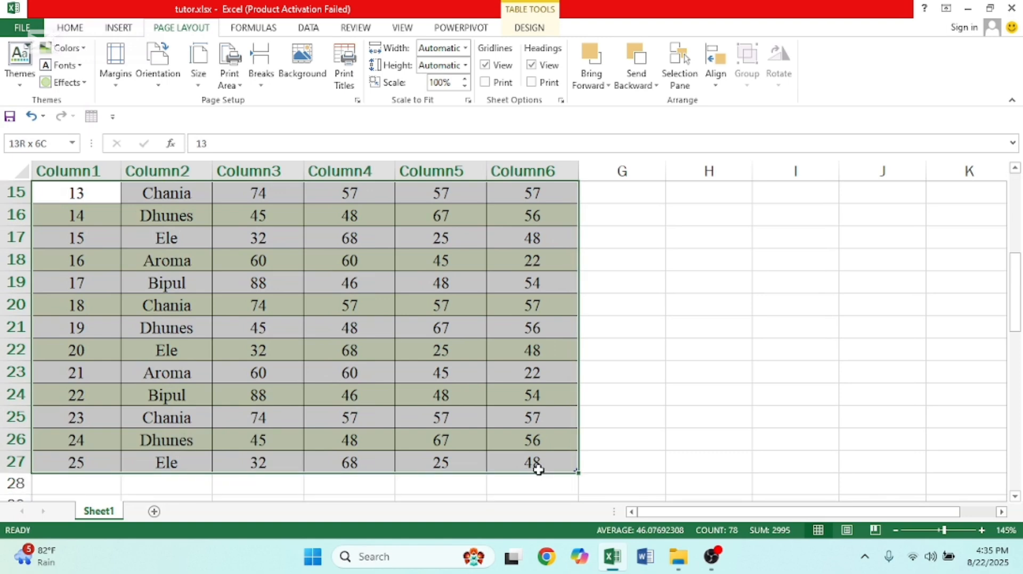
{"action": "key", "text": "ctrl+c"}
{"action": "left_click", "coordinate": [86, 486]}
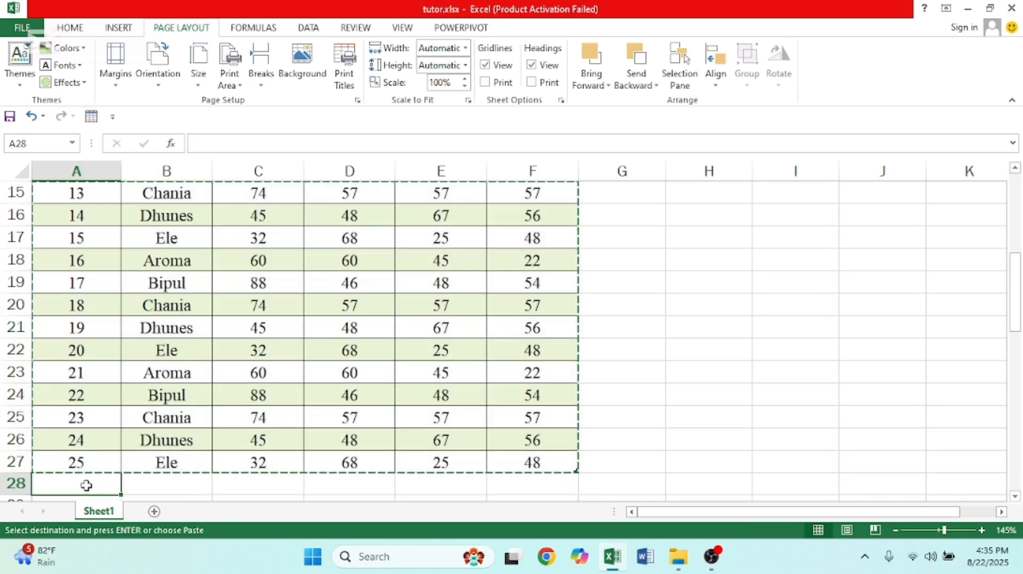
{"action": "key", "text": "ctrl+v"}
{"action": "scroll", "coordinate": [346, 389], "scroll_direction": "up", "scroll_amount": 5}
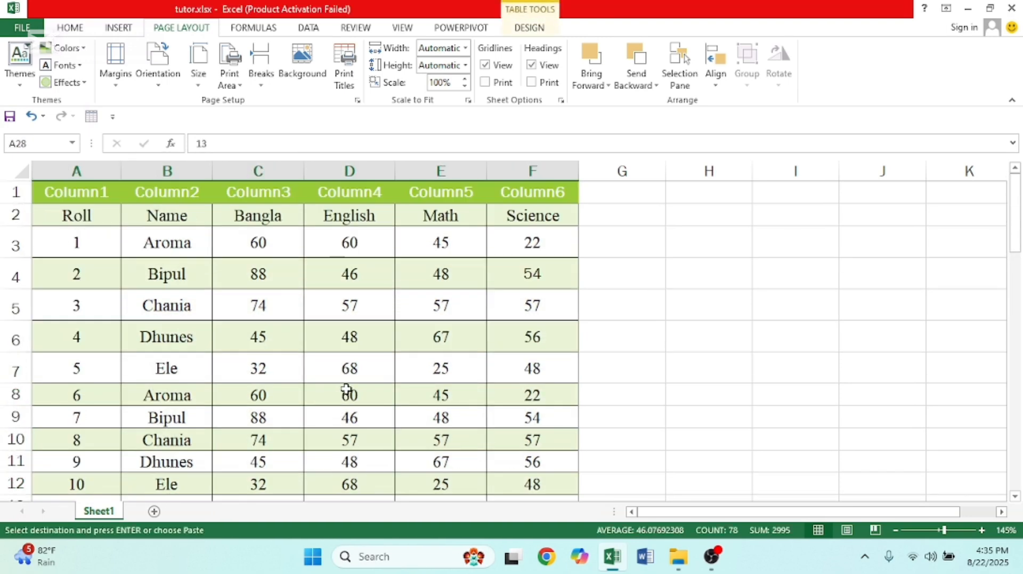
{"action": "key", "text": "ctrl+p"}
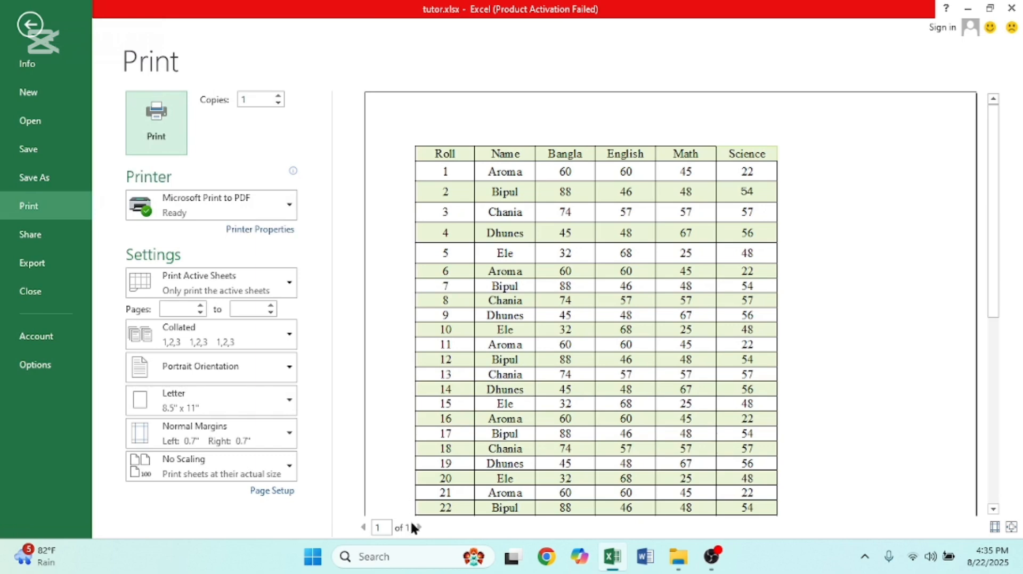
{"action": "left_click", "coordinate": [30, 24]}
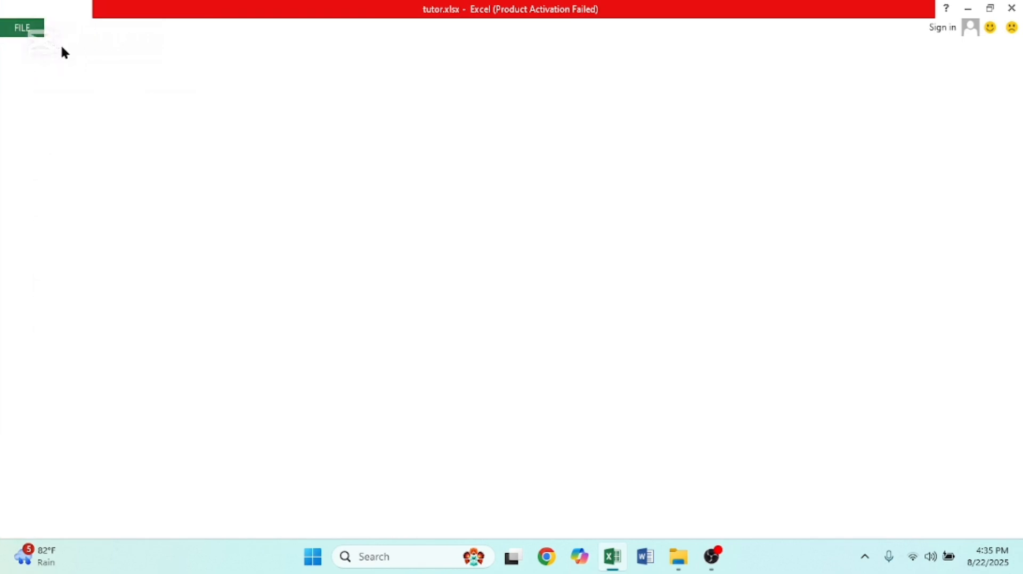
Clear the print area with all the table's data selected
{"action": "key", "text": "ctrl+a"}
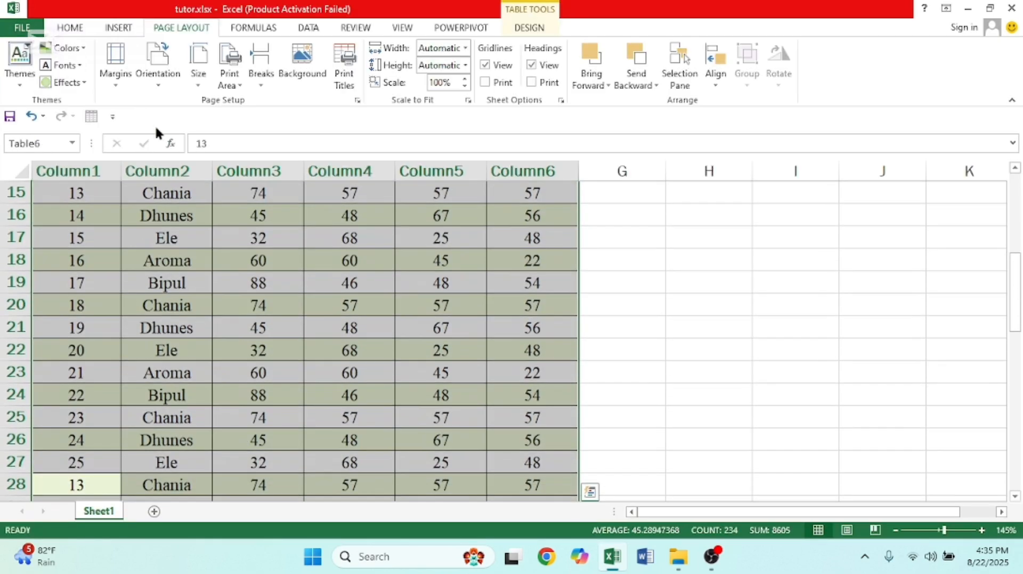
{"action": "left_click", "coordinate": [229, 67]}
{"action": "left_click", "coordinate": [246, 112]}
{"action": "left_click", "coordinate": [317, 308]}
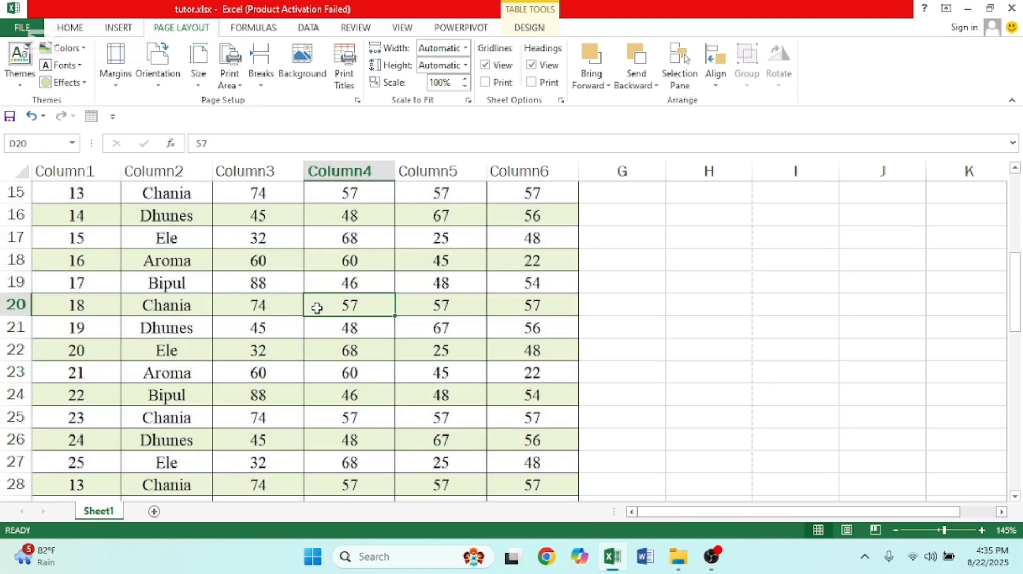
Look through both pages of the print preview, down to the last row of the table on the first page
{"action": "key", "text": "ctrl+p"}
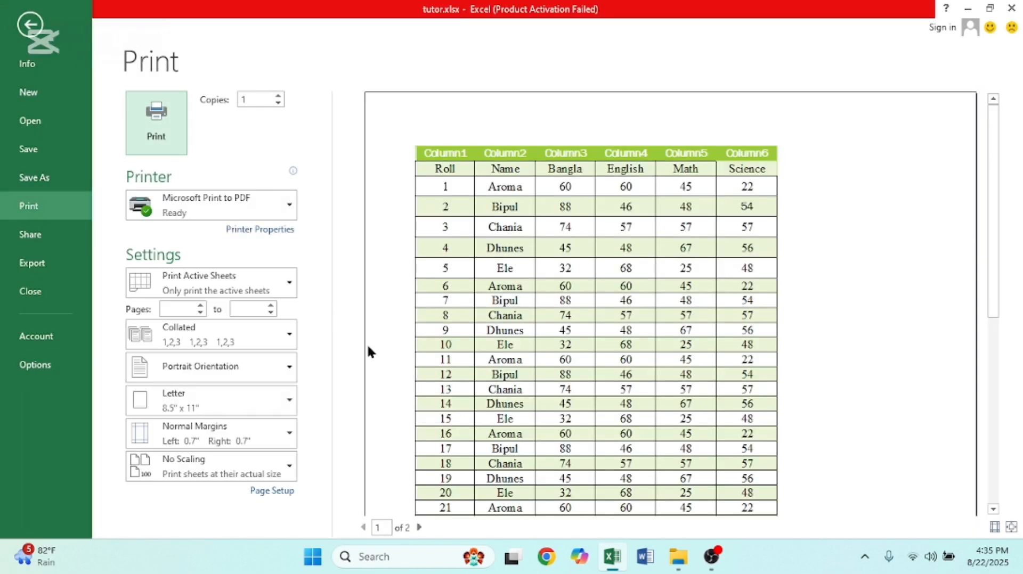
{"action": "left_click", "coordinate": [418, 526]}
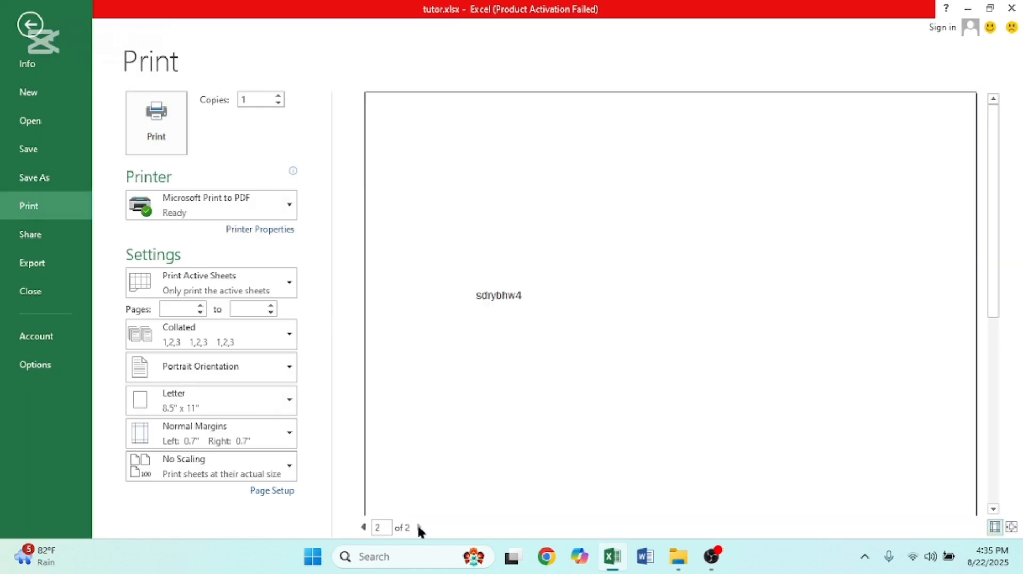
{"action": "left_click", "coordinate": [363, 527]}
{"action": "scroll", "coordinate": [488, 376], "scroll_direction": "down", "scroll_amount": 4}
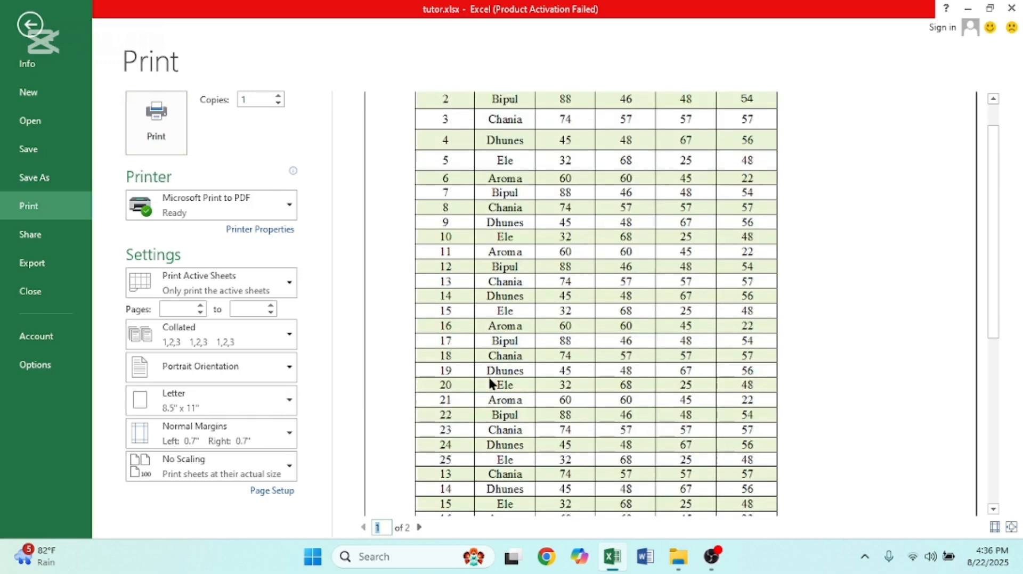
{"action": "scroll", "coordinate": [495, 379], "scroll_direction": "down", "scroll_amount": 4}
{"action": "scroll", "coordinate": [494, 380], "scroll_direction": "up", "scroll_amount": 3}
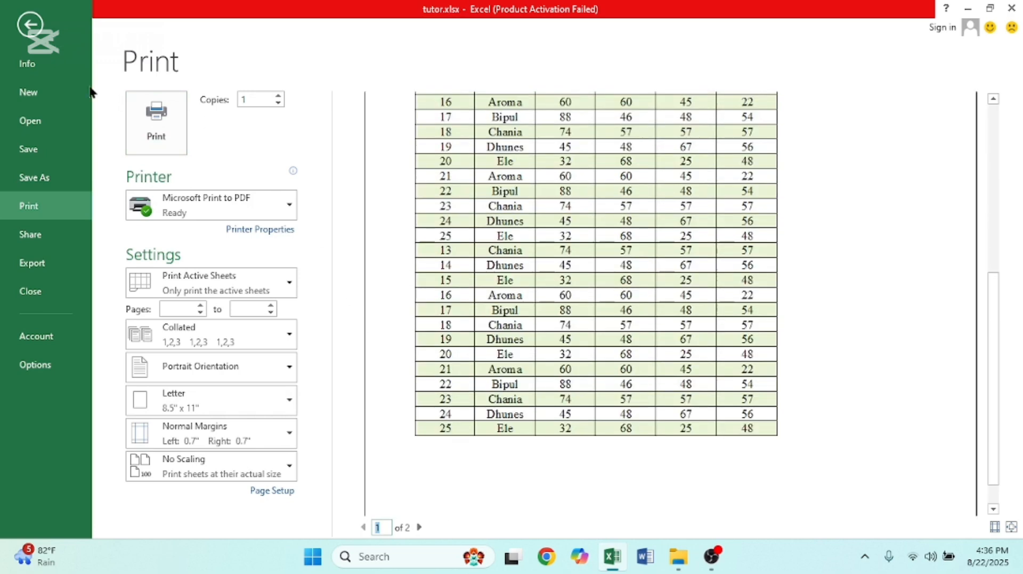
{"action": "left_click", "coordinate": [28, 27]}
Return to the sheet and set the font size of all the table's data to 20, and then to 30
{"action": "scroll", "coordinate": [224, 262], "scroll_direction": "up", "scroll_amount": 5}
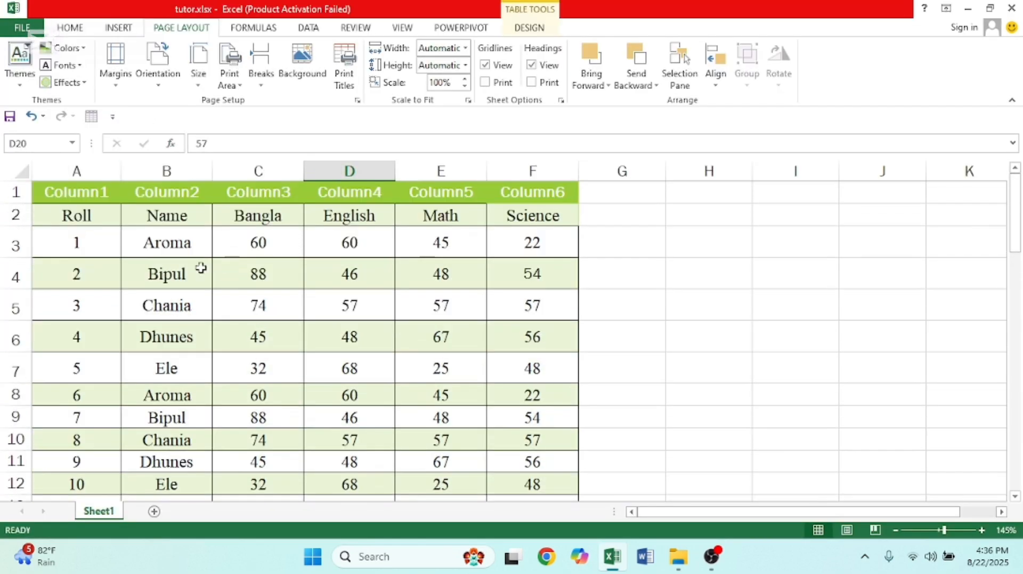
{"action": "key", "text": "ctrl+a"}
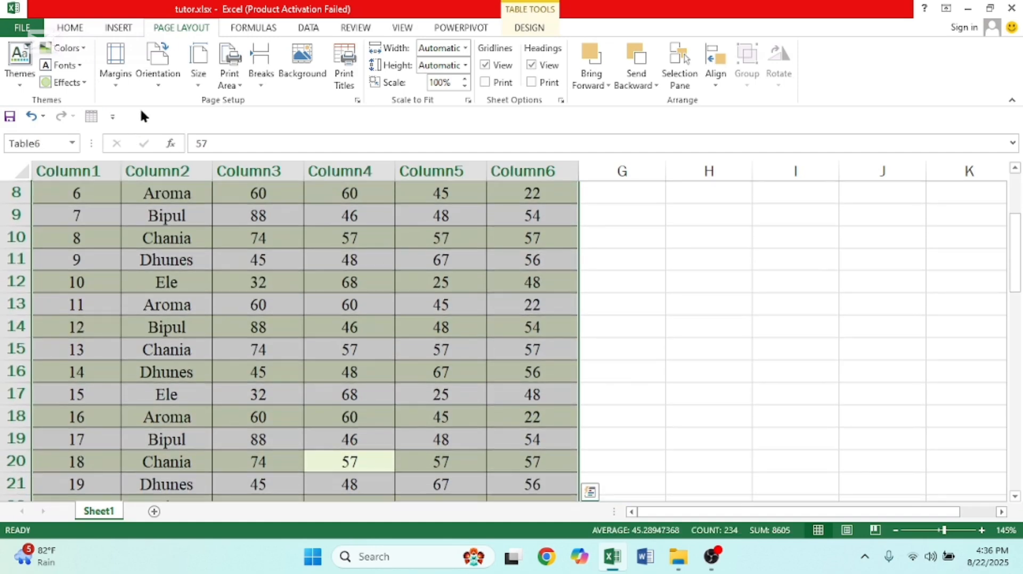
{"action": "left_click", "coordinate": [75, 29]}
{"action": "left_click", "coordinate": [211, 53]}
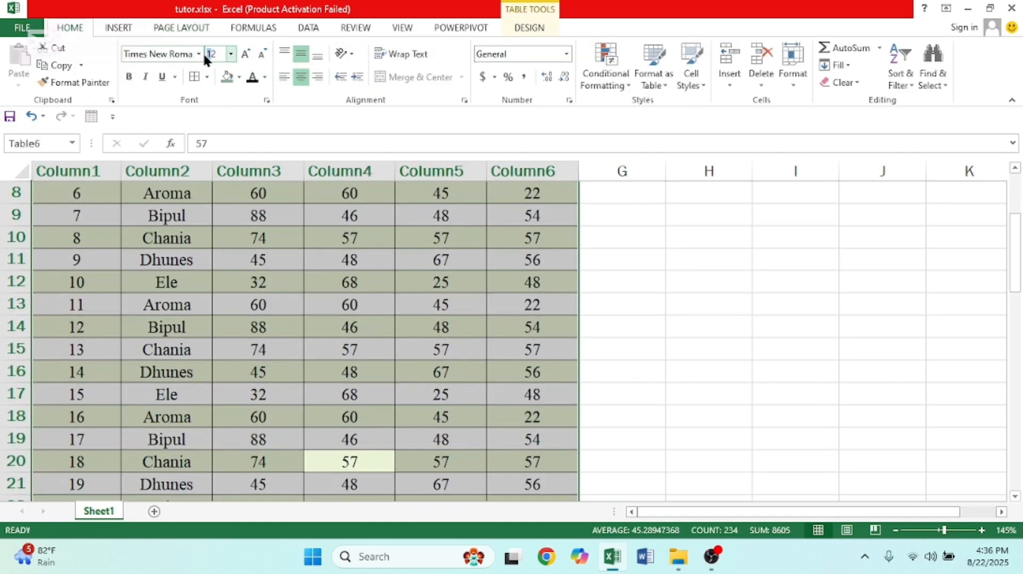
{"action": "type", "text": "20"}
{"action": "key", "text": "Return"}
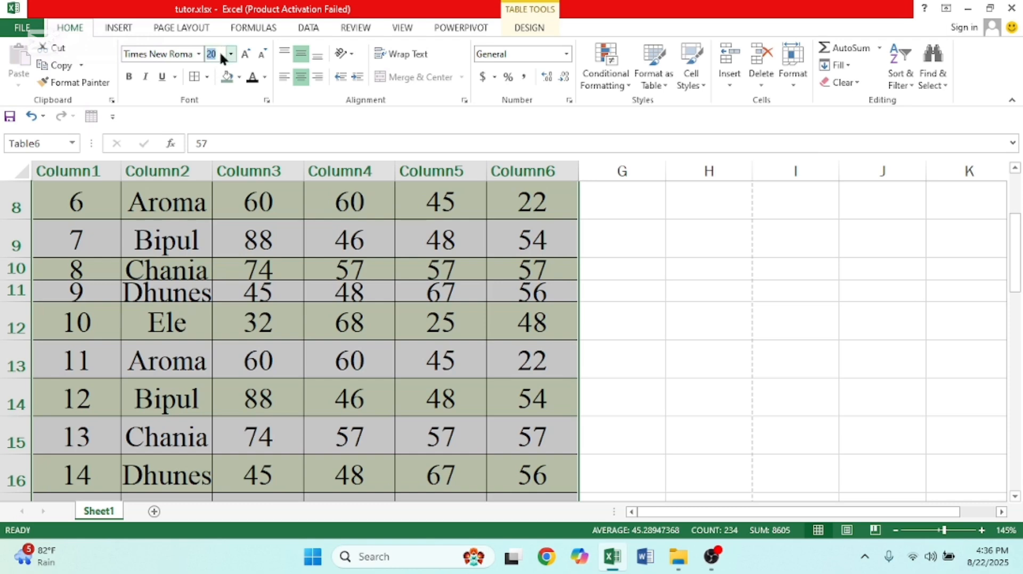
{"action": "type", "text": "30"}
{"action": "key", "text": "Return"}
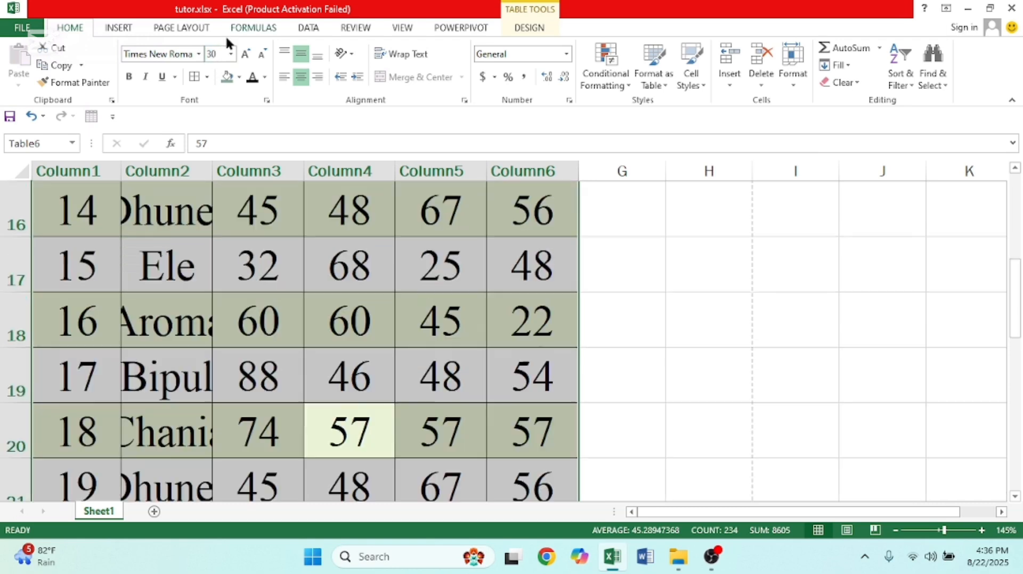
AutoFit the heights of rows 2 to 40 to the enlarged text
{"action": "scroll", "coordinate": [132, 195], "scroll_direction": "up", "scroll_amount": 5}
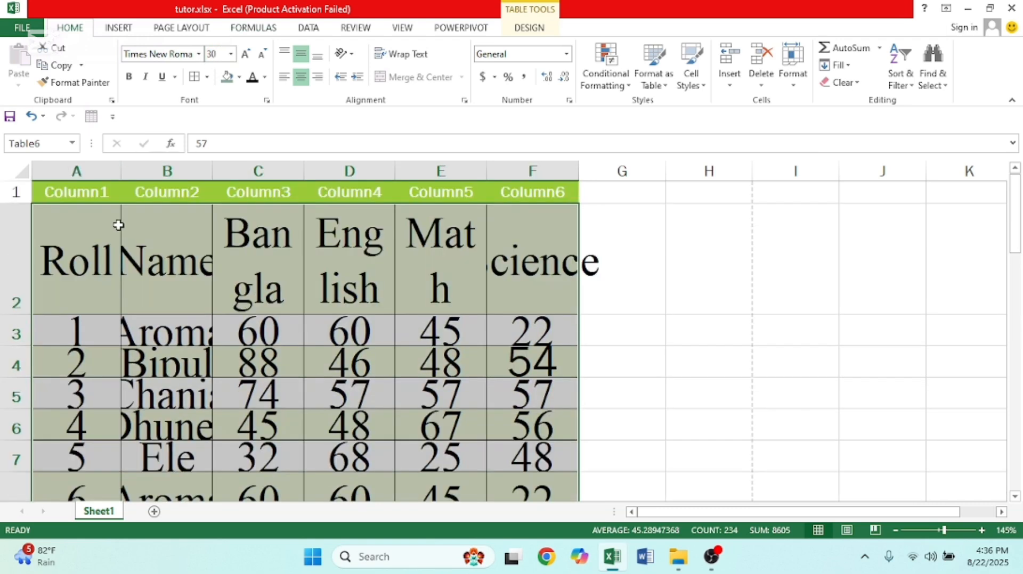
{"action": "left_click", "coordinate": [18, 244]}
{"action": "scroll", "coordinate": [11, 320], "scroll_direction": "down", "scroll_amount": 18}
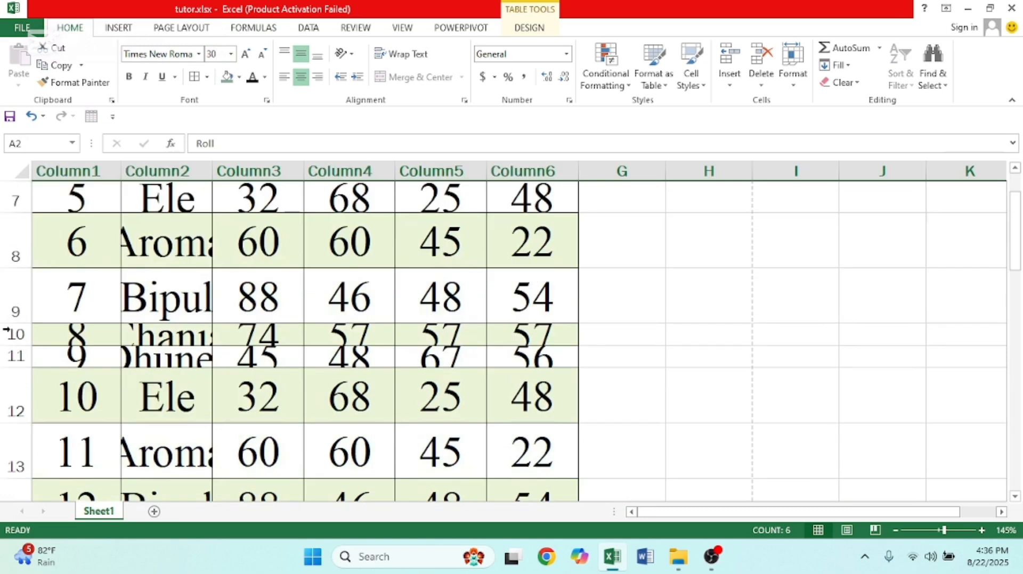
{"action": "scroll", "coordinate": [3, 366], "scroll_direction": "up", "scroll_amount": 5}
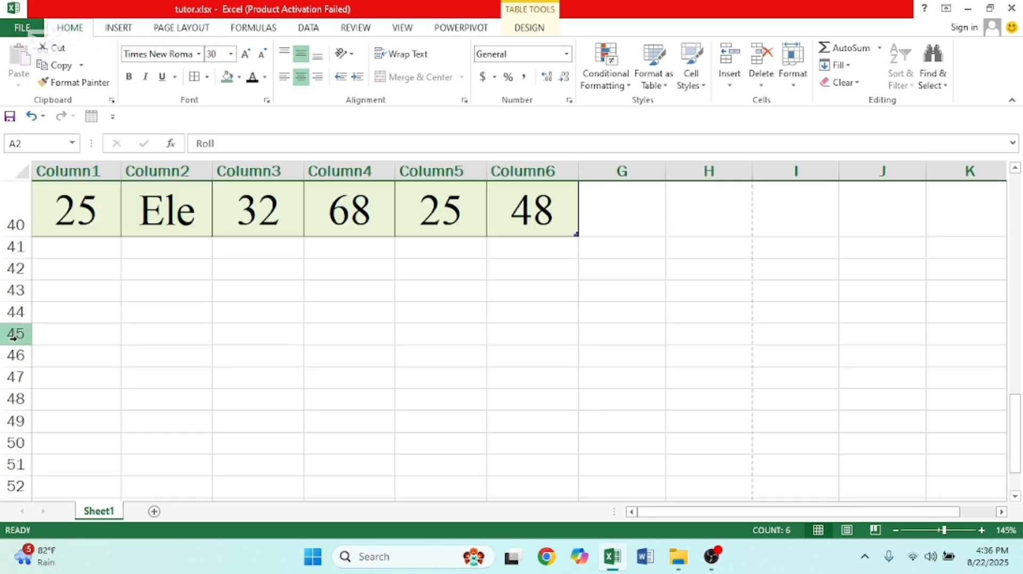
{"action": "left_click", "coordinate": [6, 225], "text": "shift"}
{"action": "double_click", "coordinate": [22, 236]}
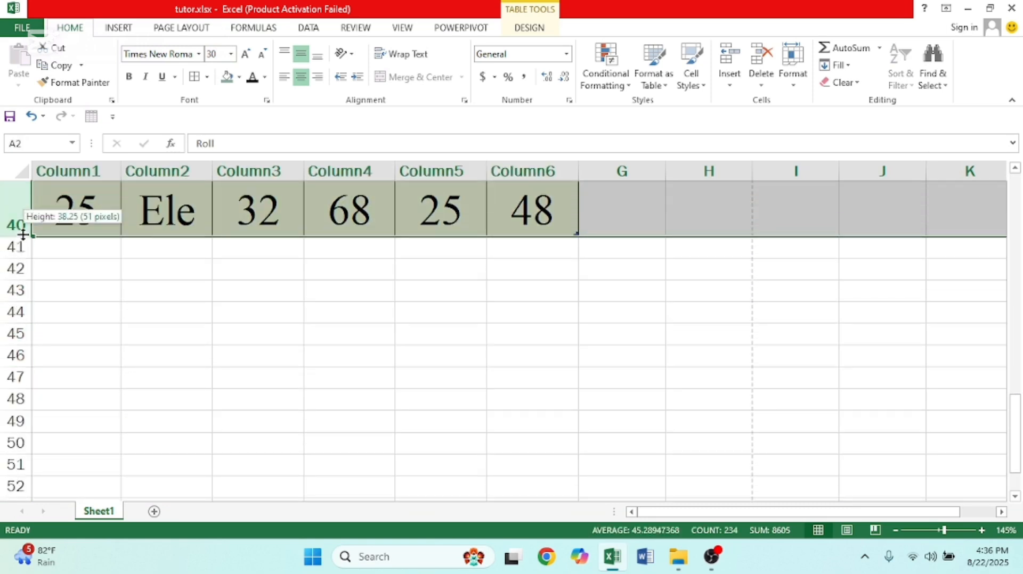
AutoFit the widths of the Science and Name columns, F and B
{"action": "scroll", "coordinate": [43, 203], "scroll_direction": "up", "scroll_amount": 6}
{"action": "scroll", "coordinate": [42, 204], "scroll_direction": "up", "scroll_amount": 3}
{"action": "left_click_drag", "start_coordinate": [53, 164], "coordinate": [568, 158]}
{"action": "double_click", "coordinate": [578, 165]}
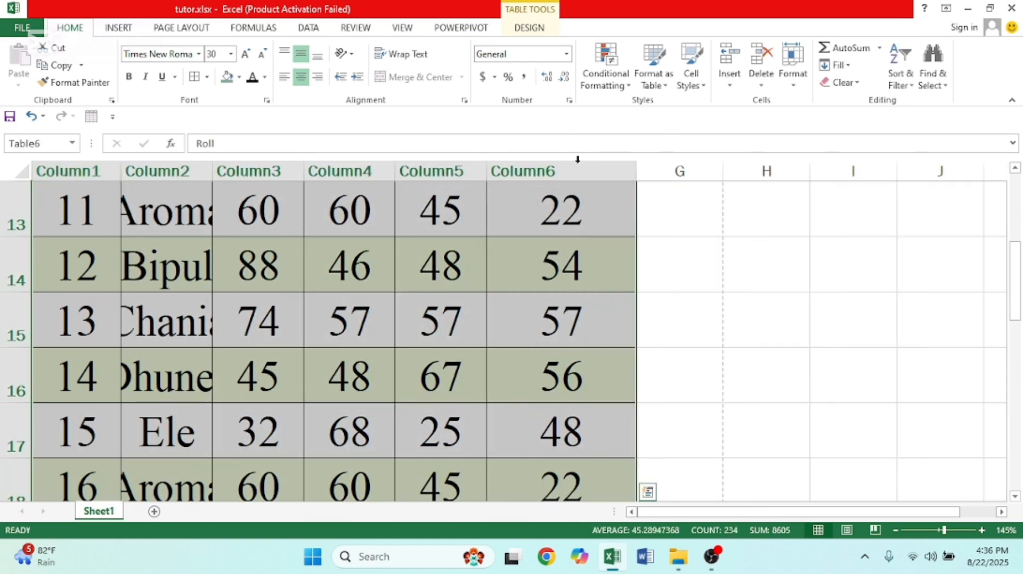
{"action": "double_click", "coordinate": [213, 168]}
{"action": "left_click", "coordinate": [353, 298]}
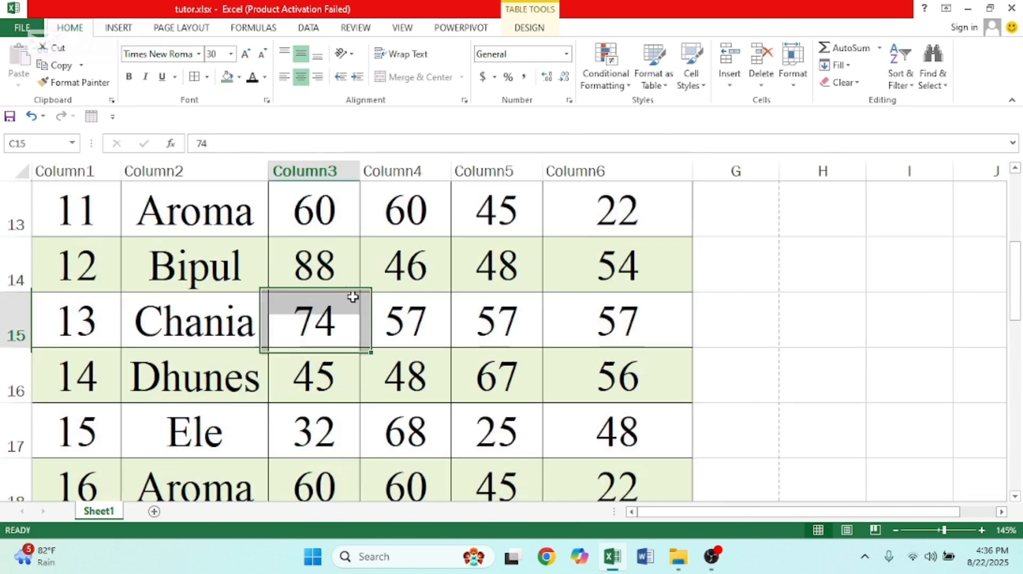
Look through all pages of the enlarged table in the print preview and return to the sheet
{"action": "scroll", "coordinate": [413, 393], "scroll_direction": "up", "scroll_amount": 4}
{"action": "key", "text": "ctrl+p"}
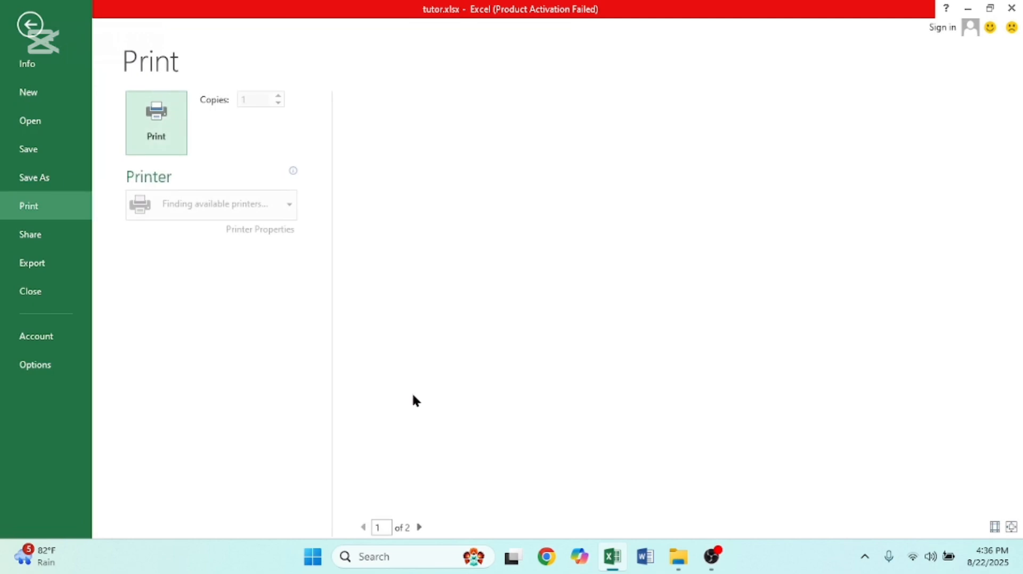
{"action": "left_click", "coordinate": [419, 528]}
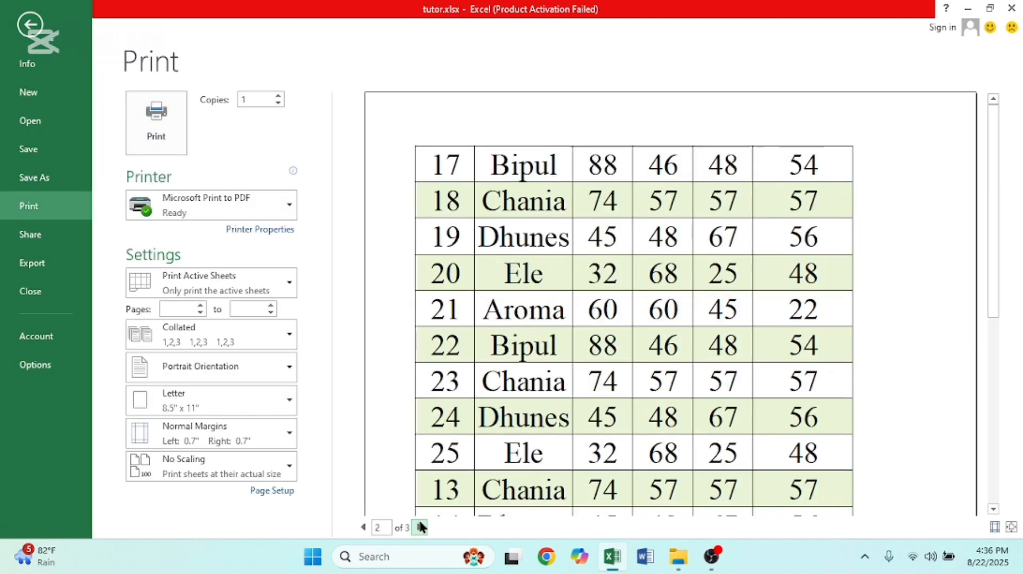
{"action": "left_click", "coordinate": [419, 528]}
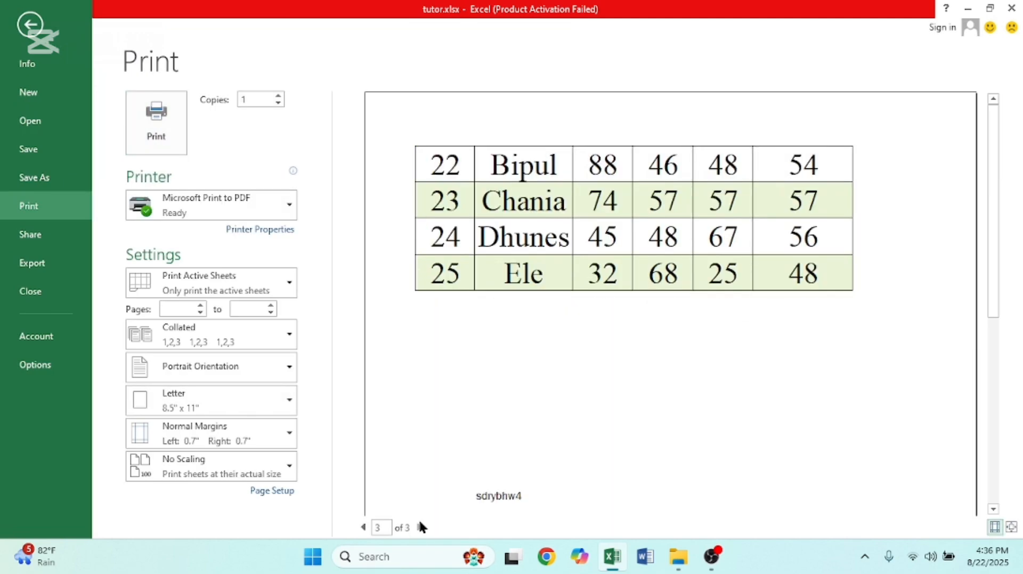
{"action": "left_click", "coordinate": [363, 528]}
{"action": "left_click", "coordinate": [364, 528]}
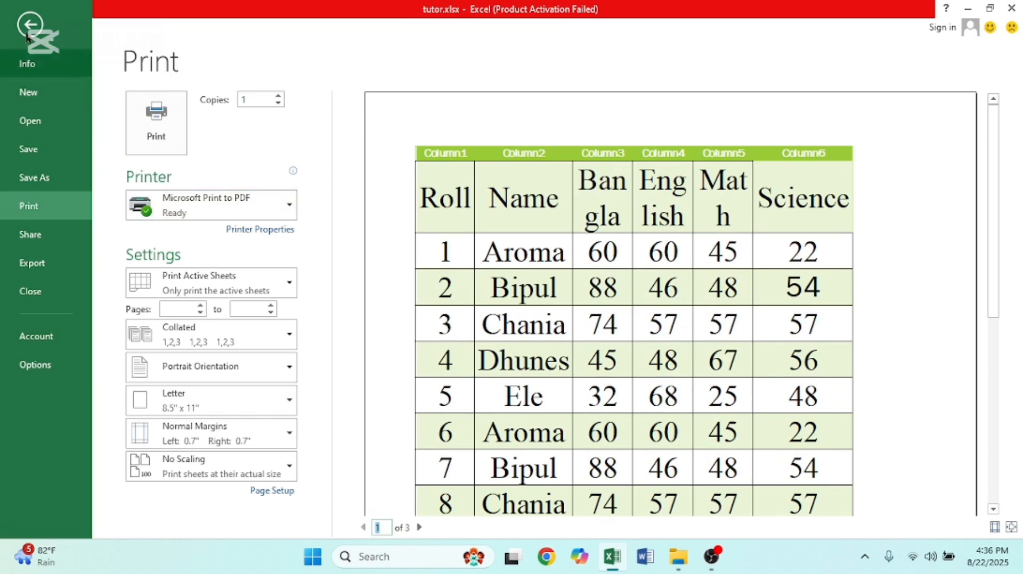
{"action": "left_click", "coordinate": [29, 25]}
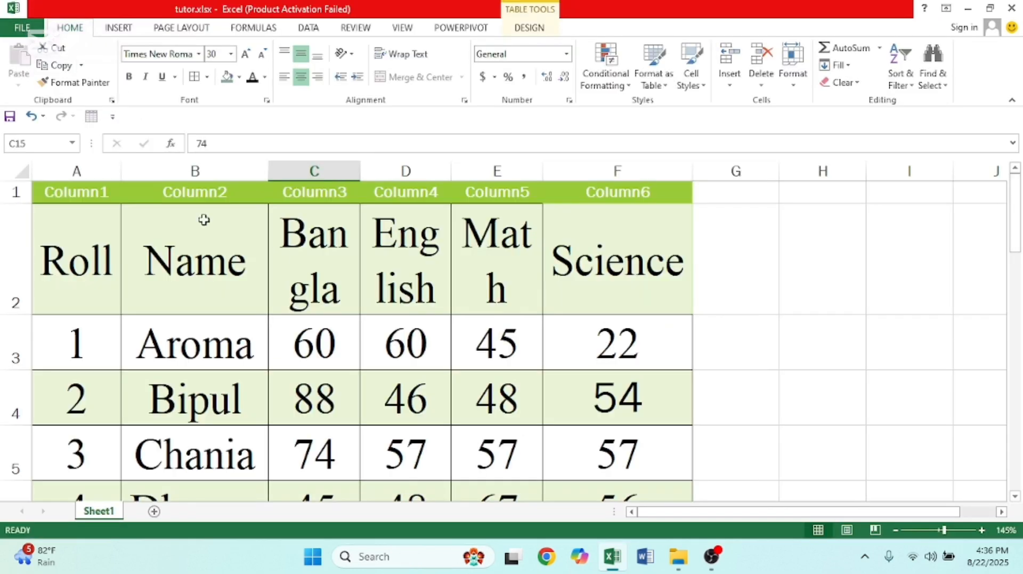
Select the Roll heading in cell A2 and look over the page width options for scaling the printout
{"action": "left_click", "coordinate": [22, 177]}
{"action": "left_click", "coordinate": [168, 270]}
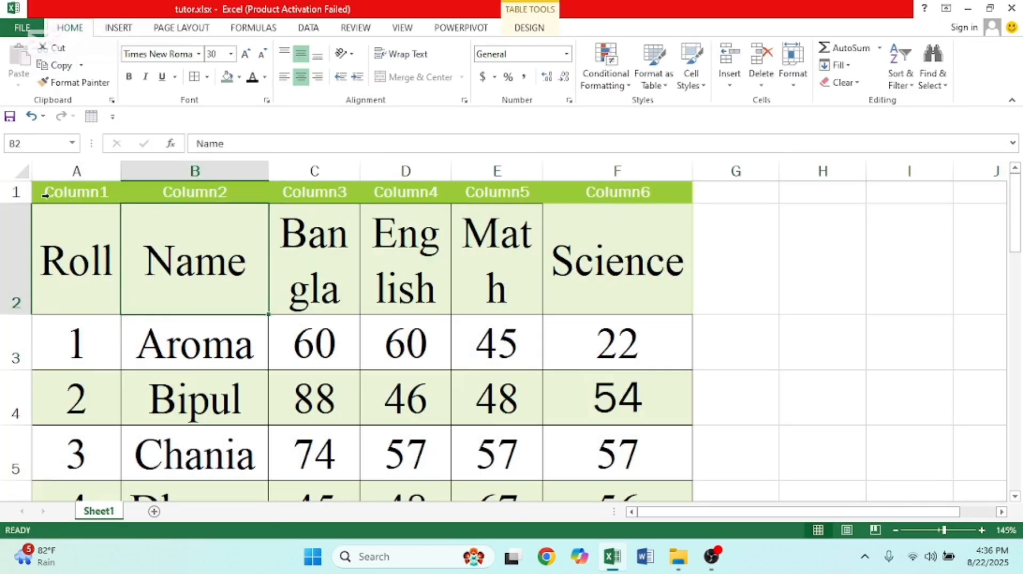
{"action": "left_click", "coordinate": [77, 236]}
{"action": "left_click", "coordinate": [179, 28]}
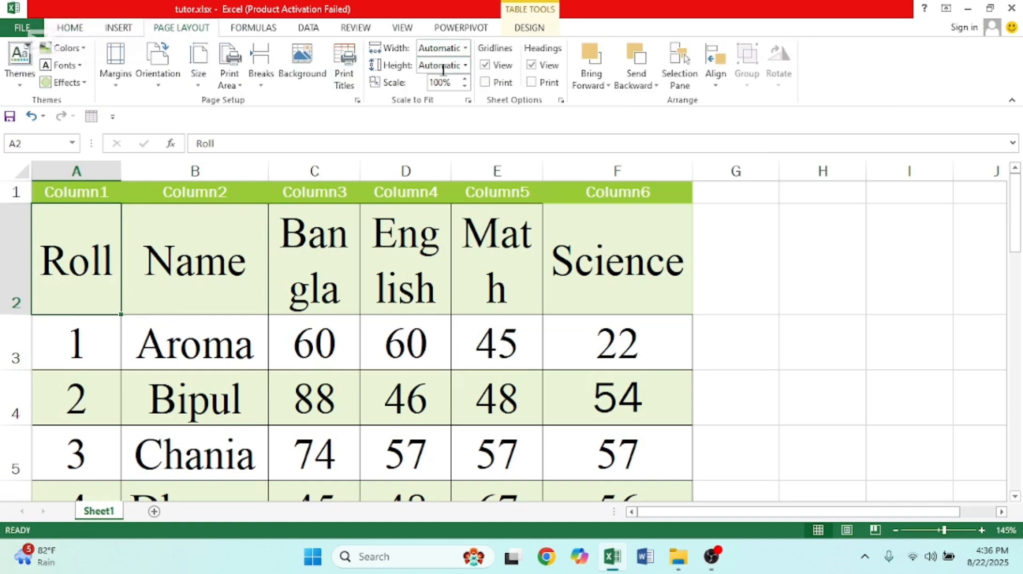
{"action": "left_click", "coordinate": [464, 48]}
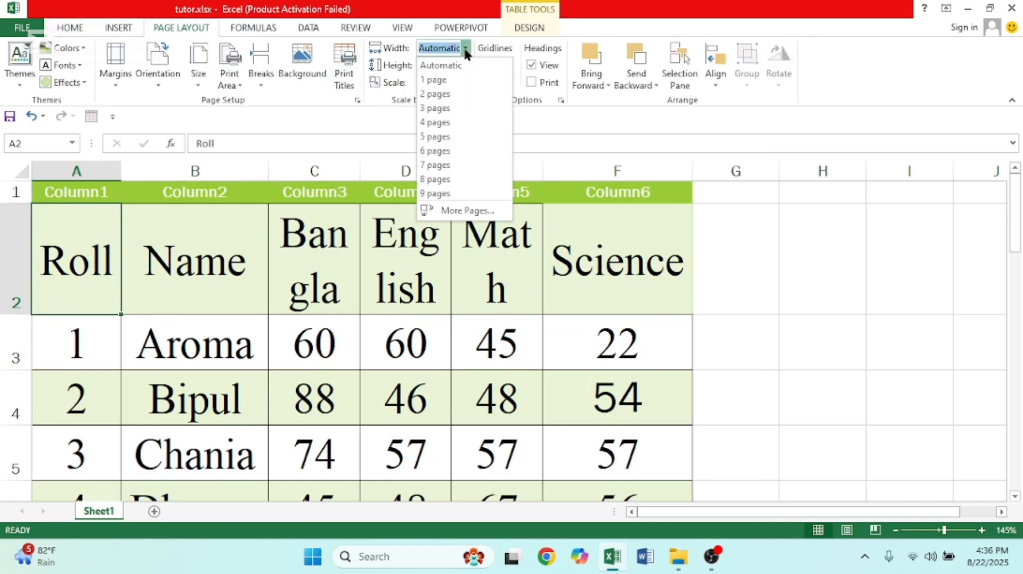
{"action": "left_click", "coordinate": [465, 49]}
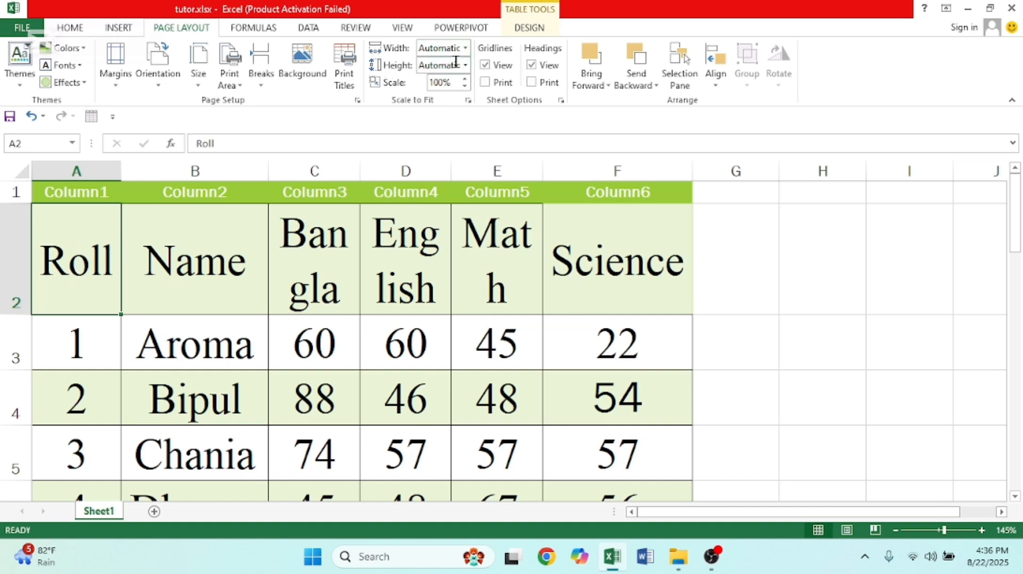
Try lowering the print scale by two increments and raise it back by the same amount
{"action": "left_click", "coordinate": [464, 87]}
{"action": "left_click", "coordinate": [464, 87]}
{"action": "left_click", "coordinate": [464, 78]}
{"action": "left_click", "coordinate": [464, 78]}
Fit the printout's height to 1 page and check the whole table in the print preview
{"action": "left_click", "coordinate": [467, 63]}
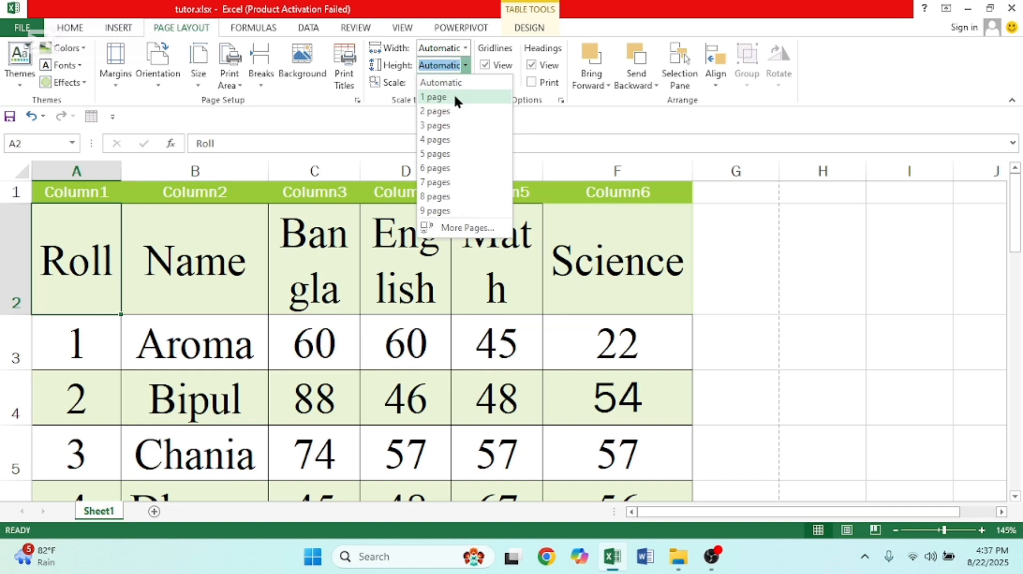
{"action": "left_click", "coordinate": [453, 96]}
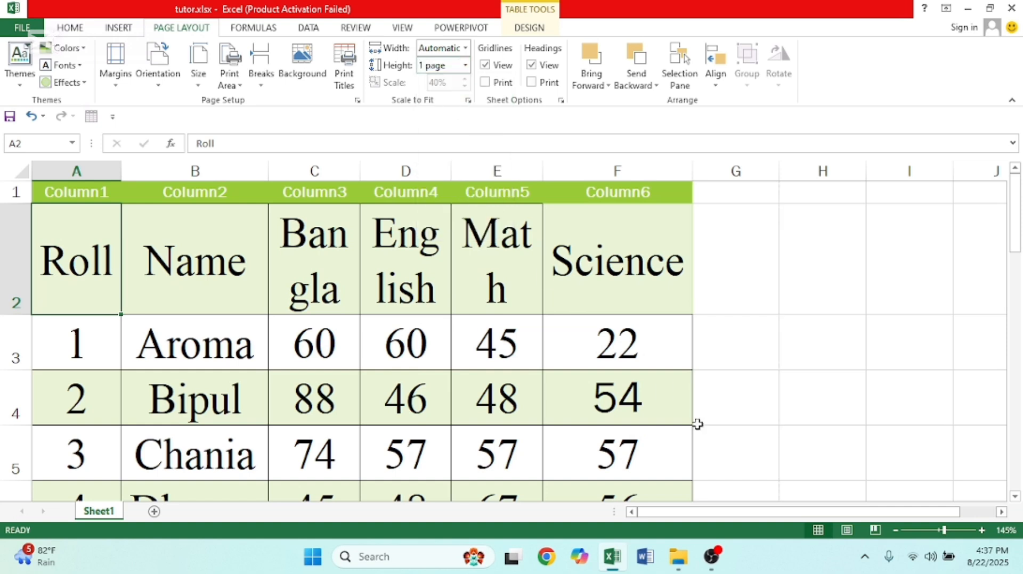
{"action": "key", "text": "ctrl+p"}
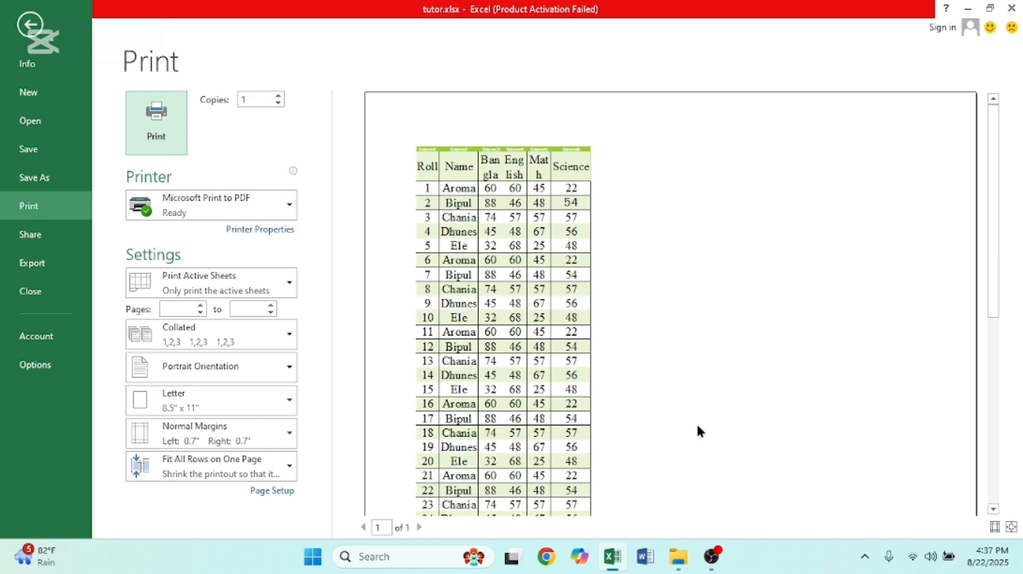
{"action": "scroll", "coordinate": [592, 421], "scroll_direction": "down", "scroll_amount": 10}
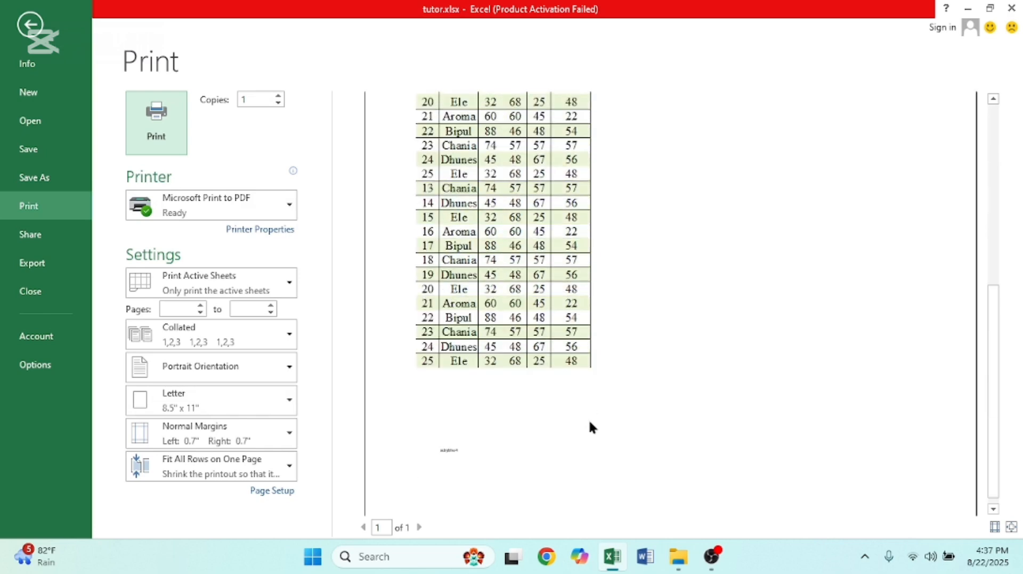
{"action": "scroll", "coordinate": [583, 422], "scroll_direction": "up", "scroll_amount": 8}
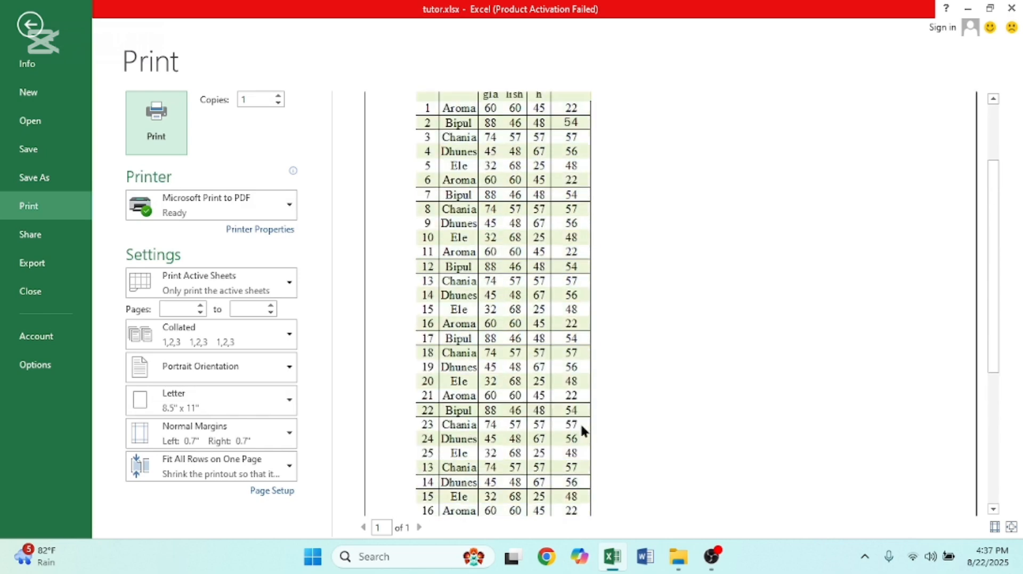
{"action": "scroll", "coordinate": [582, 431], "scroll_direction": "up", "scroll_amount": 3}
{"action": "scroll", "coordinate": [582, 431], "scroll_direction": "down", "scroll_amount": 6}
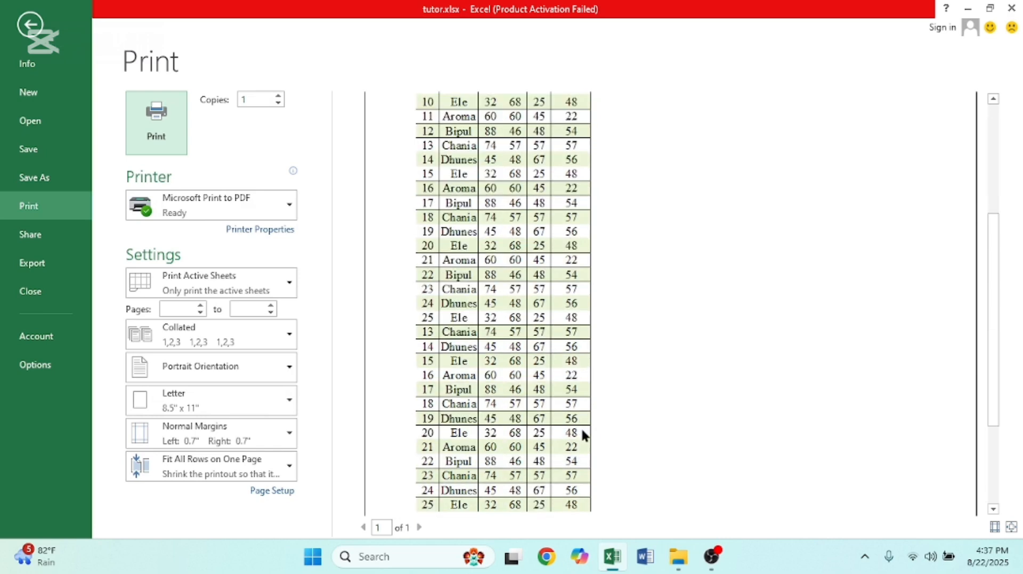
{"action": "scroll", "coordinate": [582, 434], "scroll_direction": "down", "scroll_amount": 3}
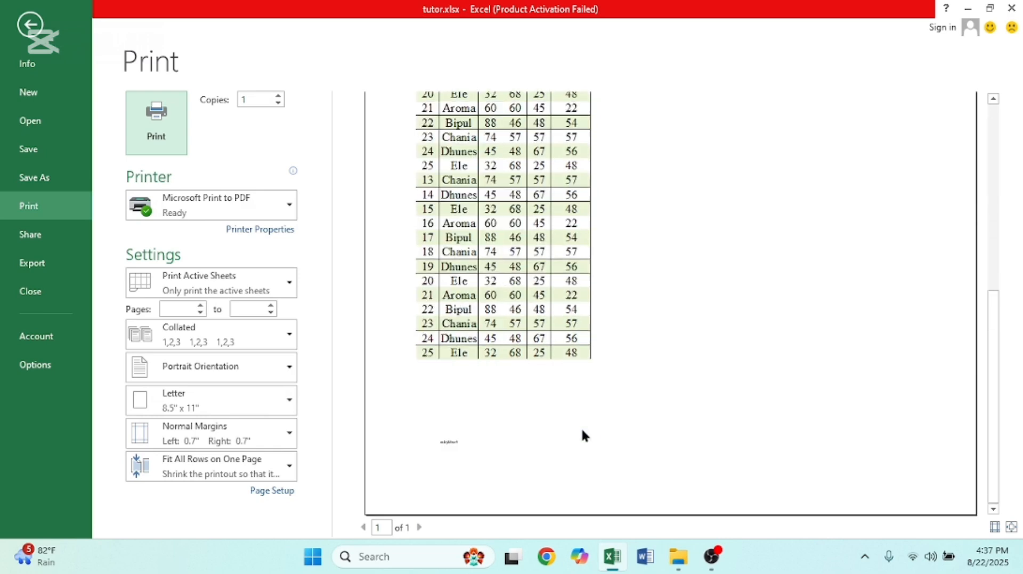
{"action": "left_click", "coordinate": [29, 25]}
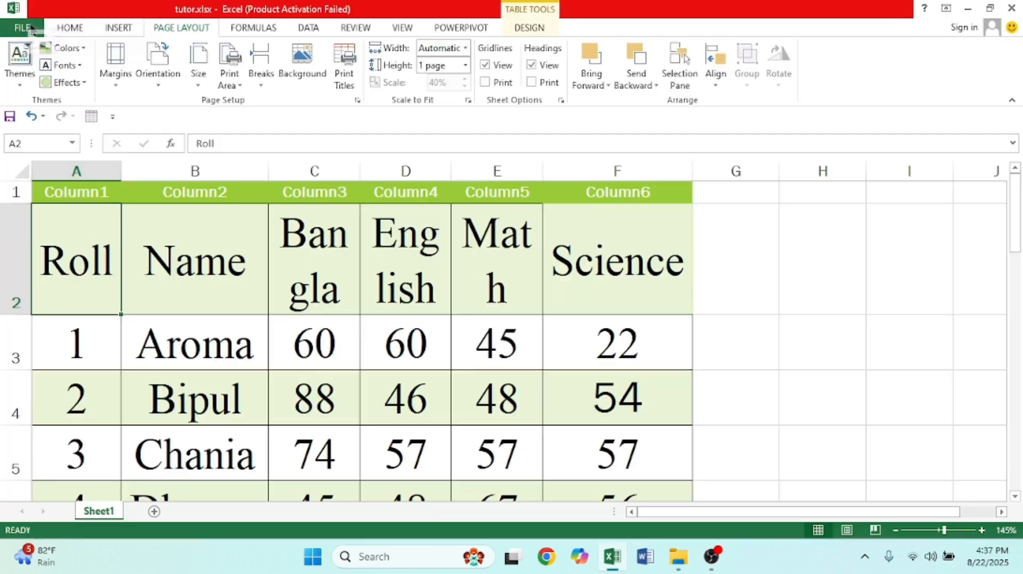
Fit the printout's height to 2 pages and check both pages in the print preview
{"action": "left_click", "coordinate": [465, 65]}
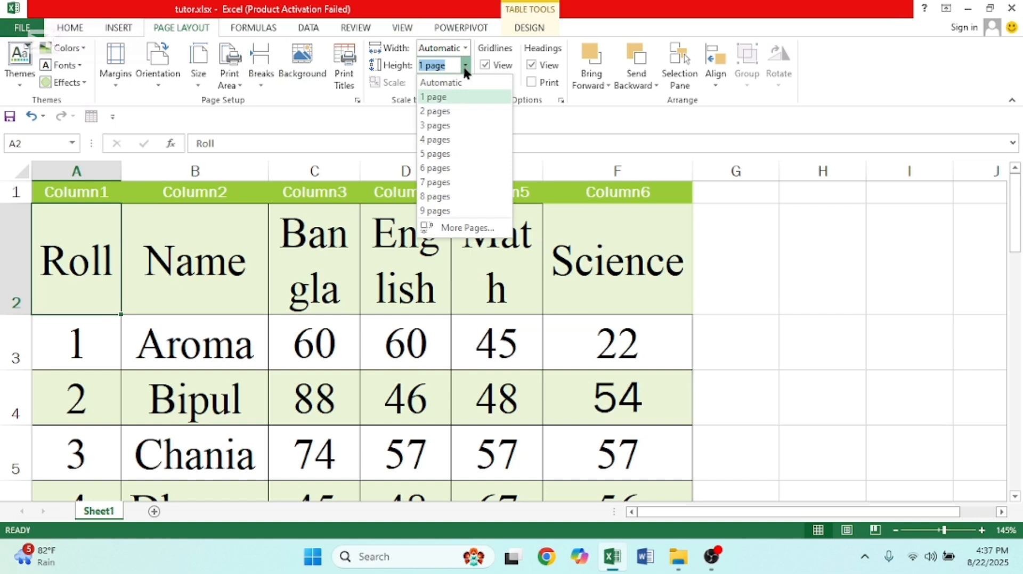
{"action": "left_click", "coordinate": [450, 109]}
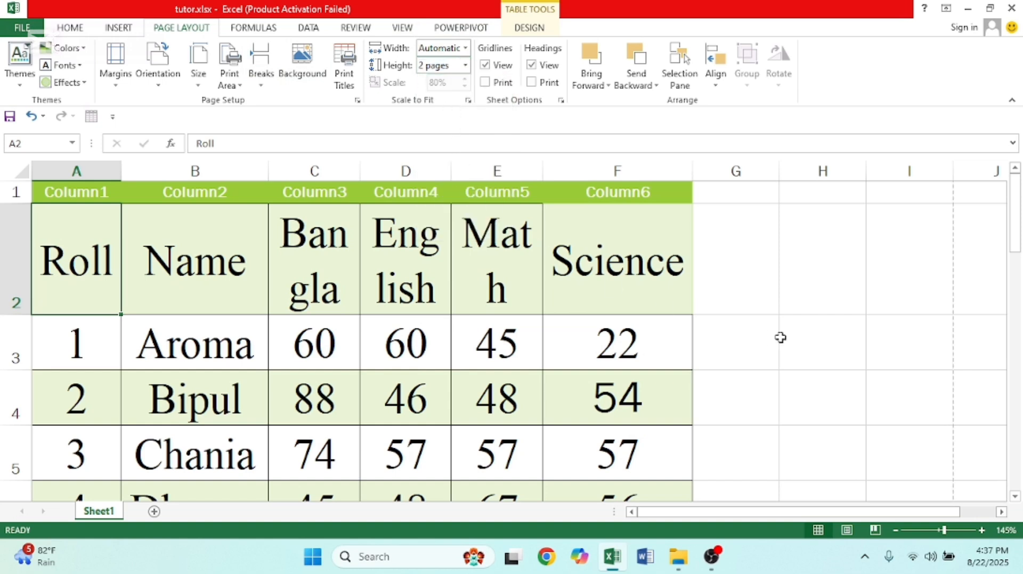
{"action": "key", "text": "ctrl+p"}
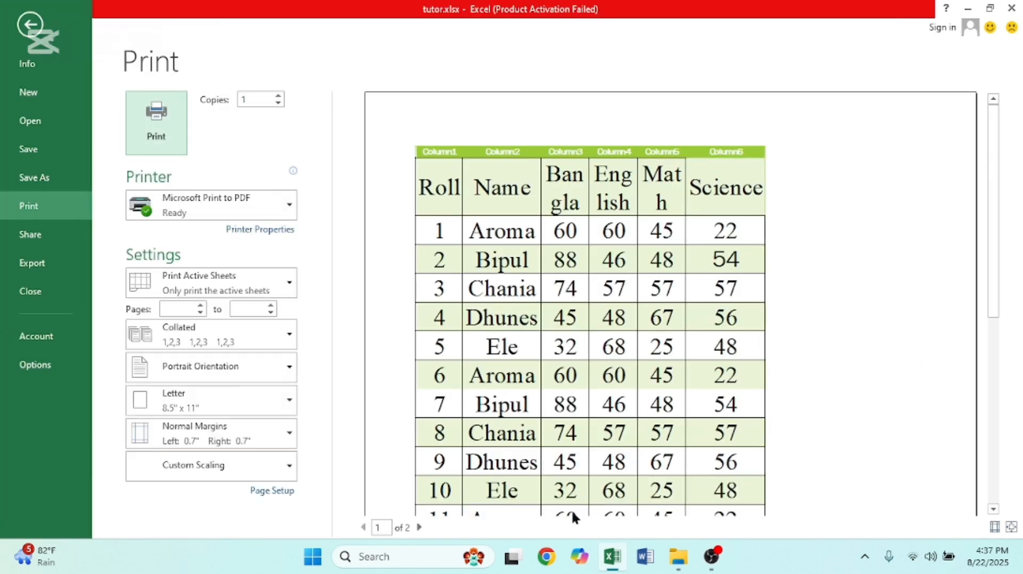
{"action": "left_click", "coordinate": [419, 527]}
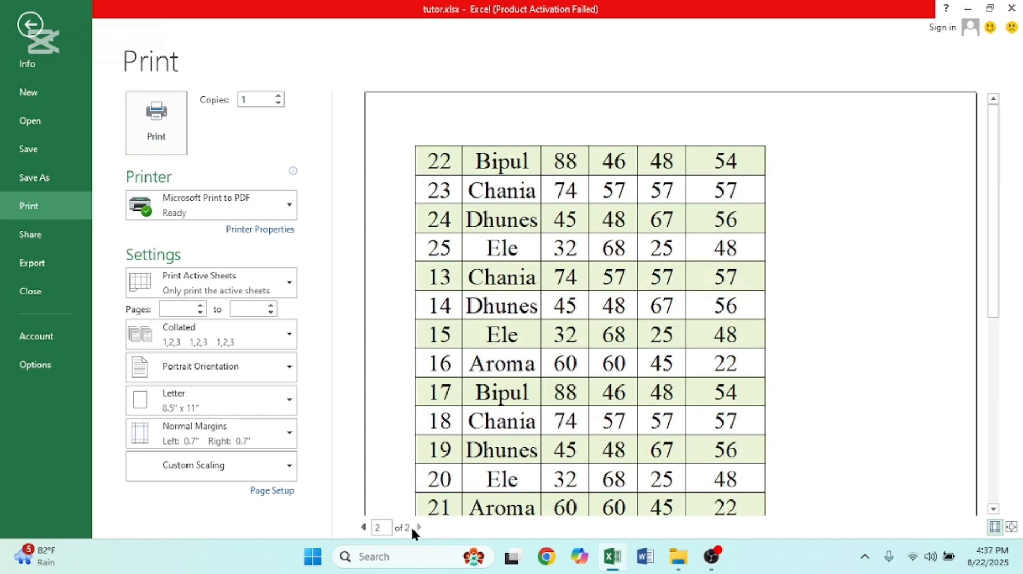
{"action": "left_click", "coordinate": [363, 528]}
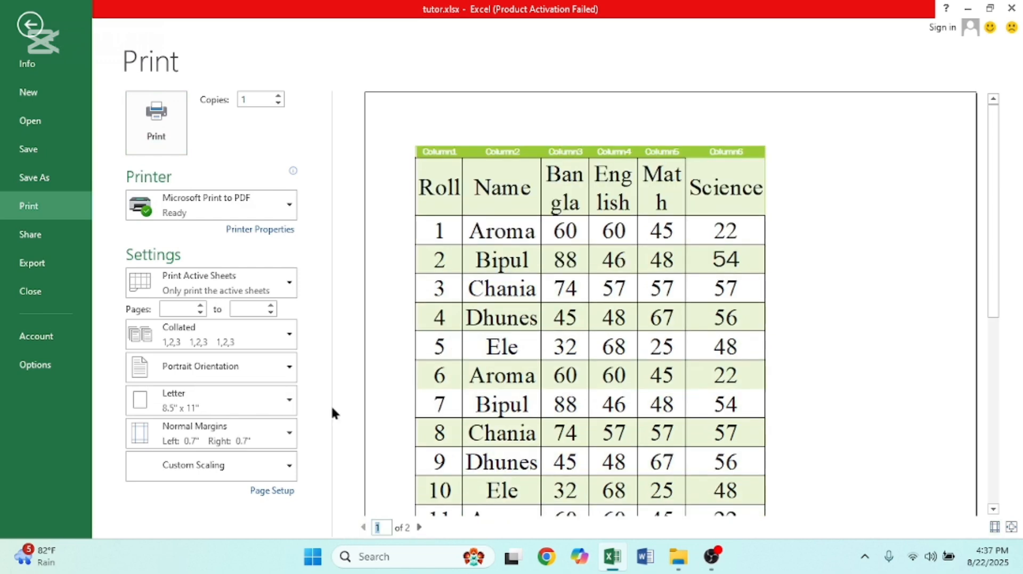
{"action": "left_click", "coordinate": [28, 28]}
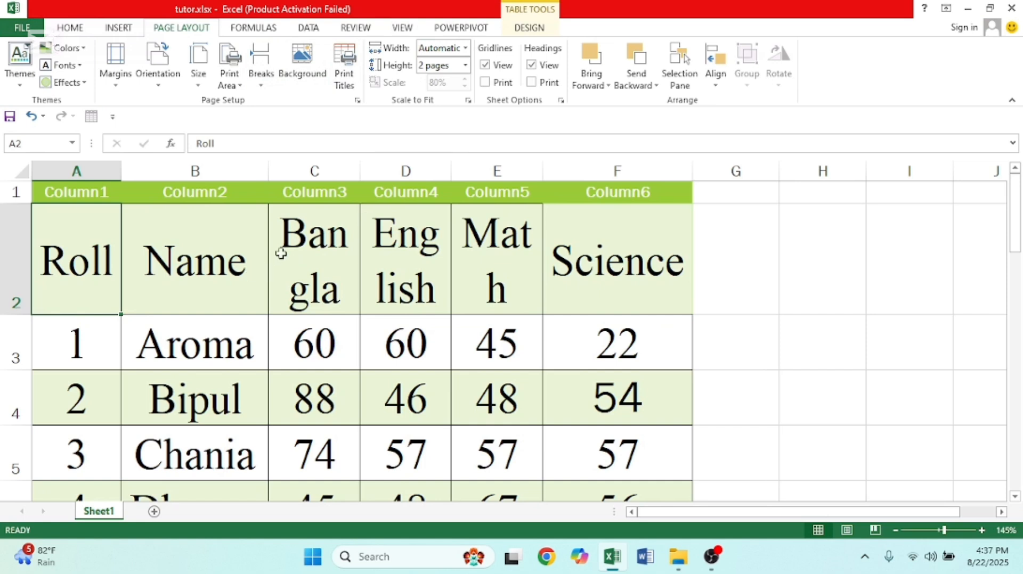
Return the printout's height scaling to Automatic
{"action": "left_click", "coordinate": [464, 65]}
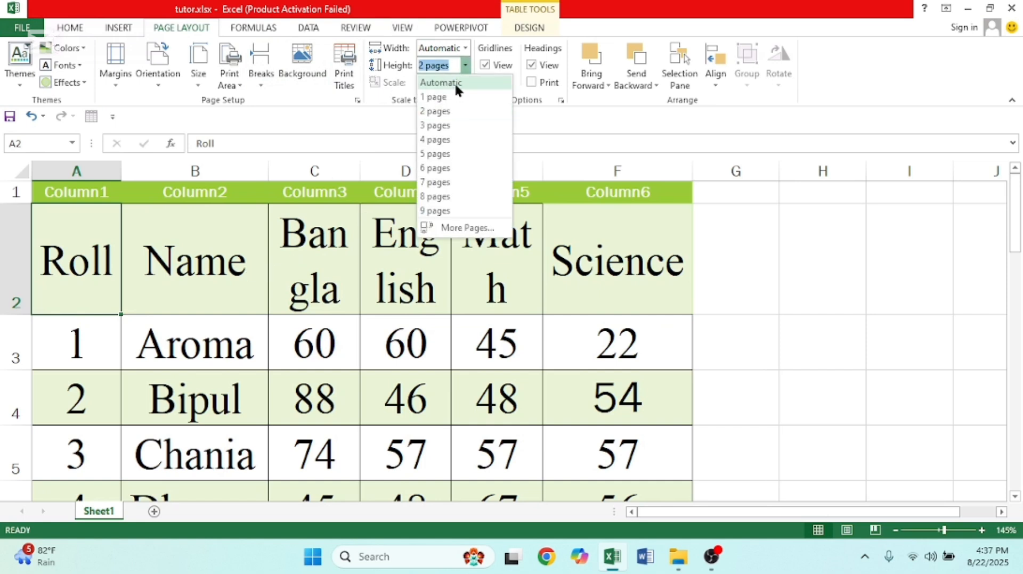
{"action": "left_click", "coordinate": [455, 81]}
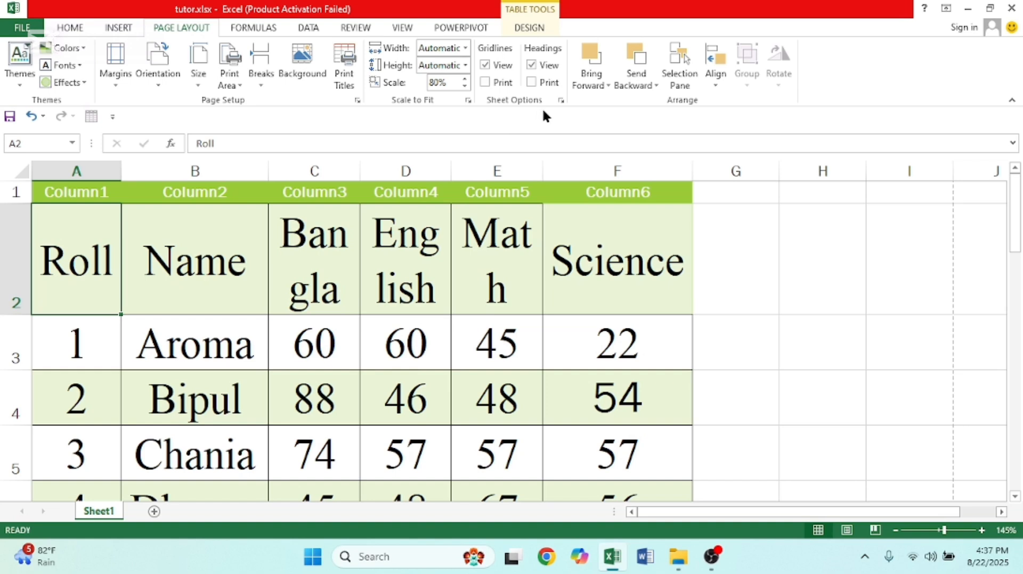
{"action": "left_click", "coordinate": [498, 277]}
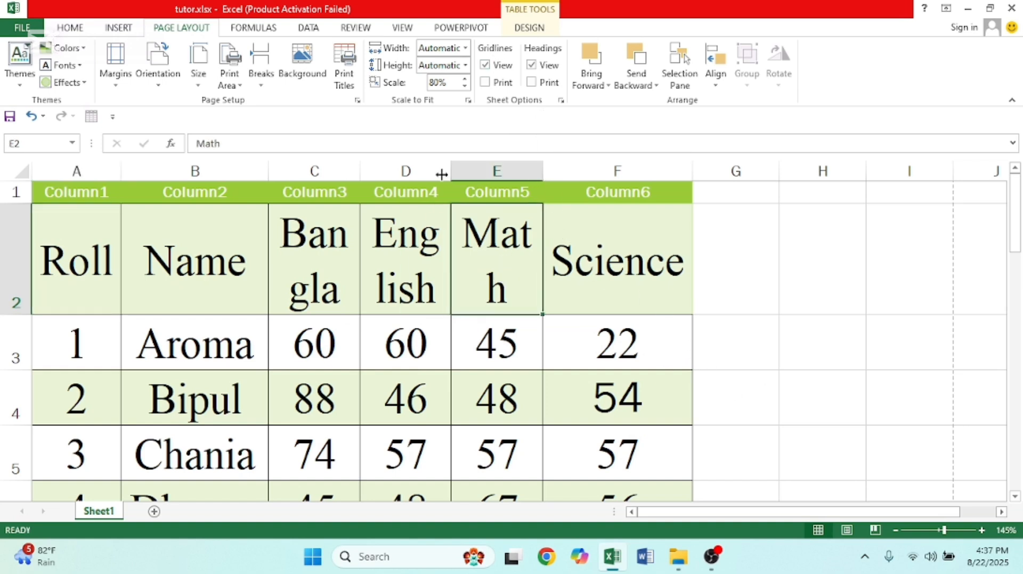
{"action": "left_click", "coordinate": [93, 295]}
{"action": "left_click", "coordinate": [364, 373]}
{"action": "left_click", "coordinate": [564, 306]}
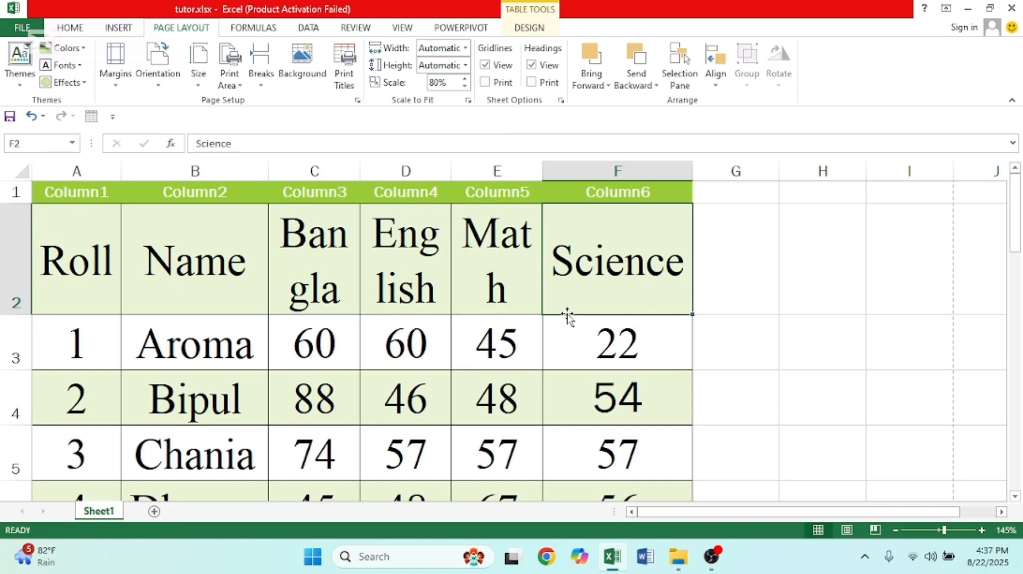
Try hiding the worksheet gridlines and show them again
{"action": "left_click", "coordinate": [484, 65]}
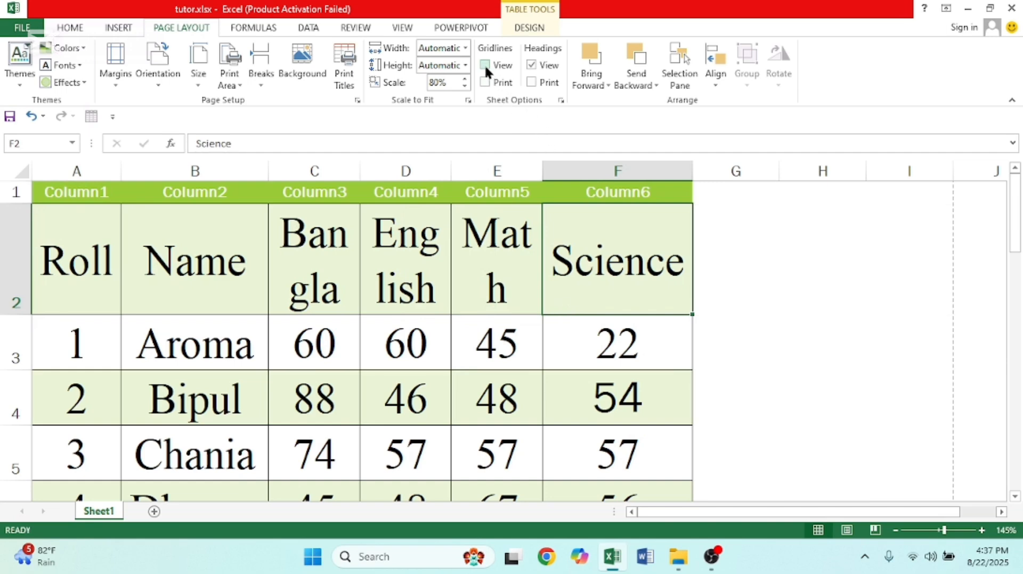
{"action": "left_click", "coordinate": [484, 64]}
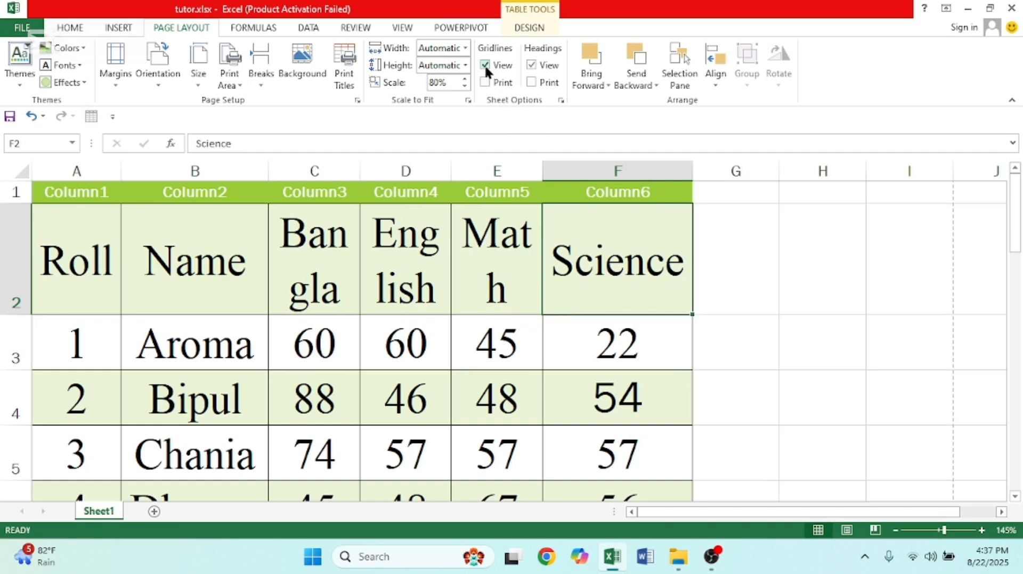
Delete the table rows from worksheet row 15 downward, below roll 12, and select row 17
{"action": "left_click", "coordinate": [79, 236]}
{"action": "scroll", "coordinate": [603, 399], "scroll_direction": "down", "scroll_amount": 12}
{"action": "scroll", "coordinate": [630, 407], "scroll_direction": "up", "scroll_amount": 9}
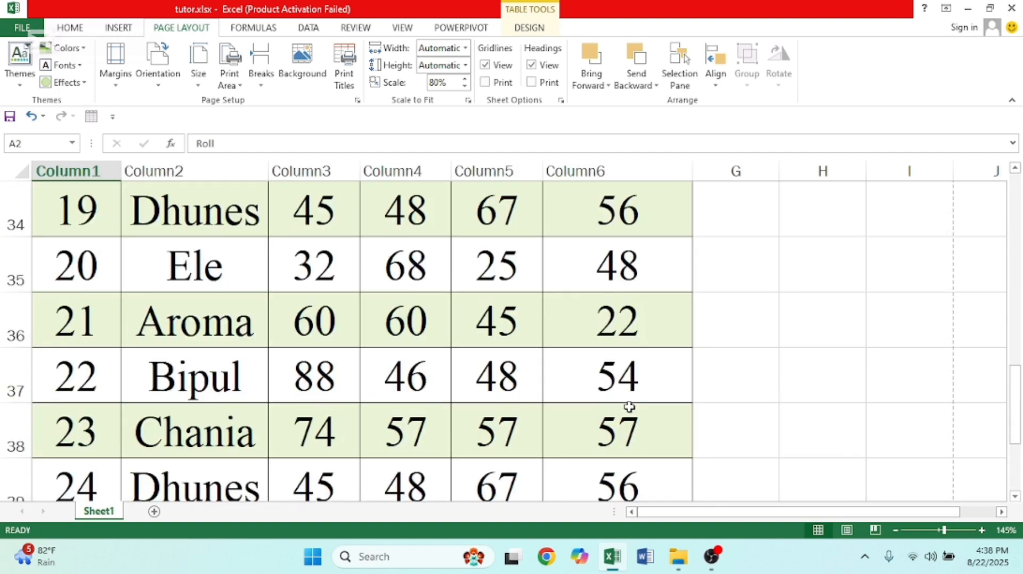
{"action": "scroll", "coordinate": [370, 318], "scroll_direction": "down", "scroll_amount": 8, "text": "ctrl"}
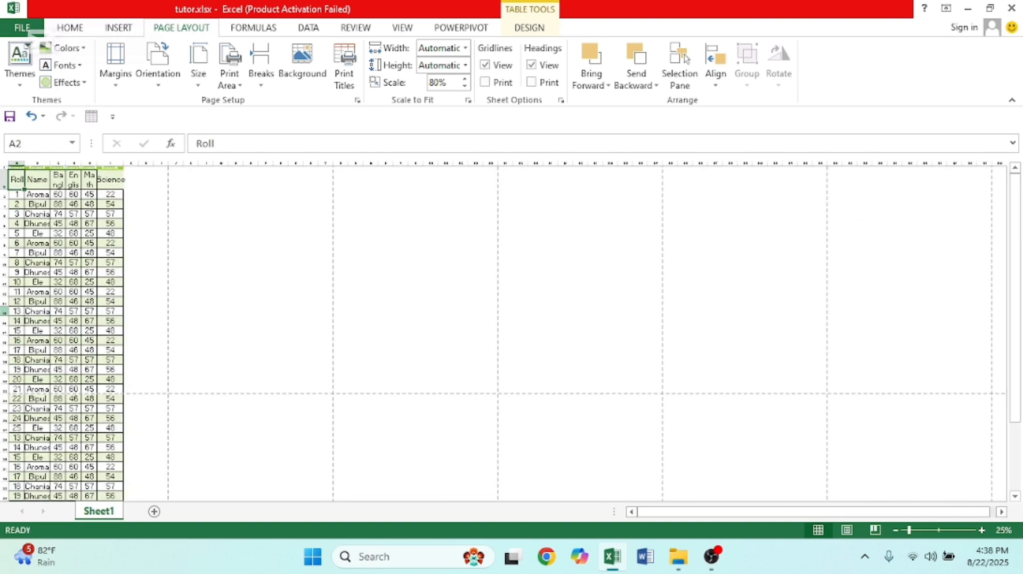
{"action": "left_click_drag", "start_coordinate": [5, 311], "coordinate": [33, 539]}
{"action": "key", "text": "Delete"}
{"action": "scroll", "coordinate": [151, 463], "scroll_direction": "up", "scroll_amount": 7, "text": "ctrl"}
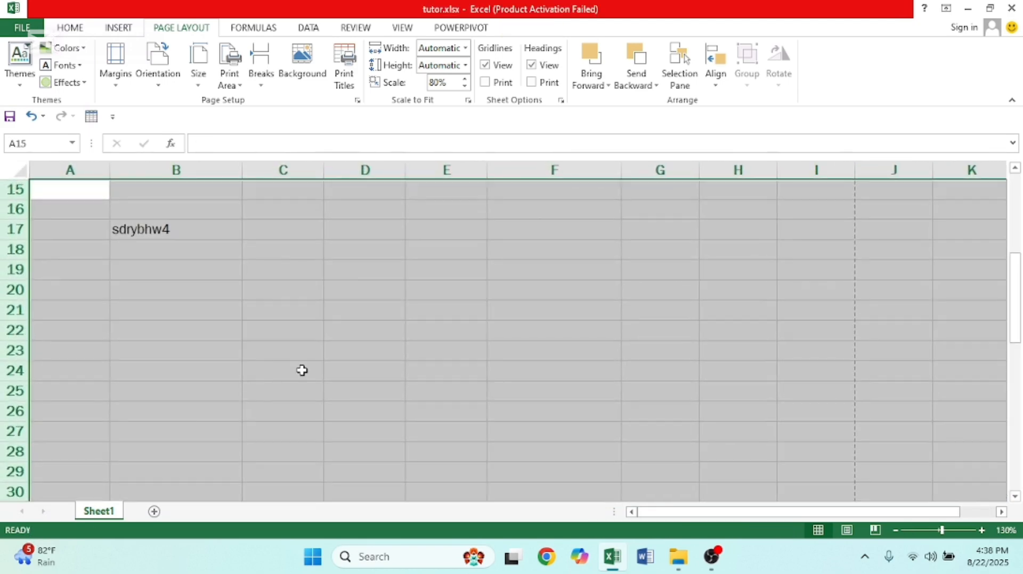
{"action": "scroll", "coordinate": [301, 367], "scroll_direction": "down", "scroll_amount": 2}
{"action": "scroll", "coordinate": [308, 361], "scroll_direction": "down", "scroll_amount": 2}
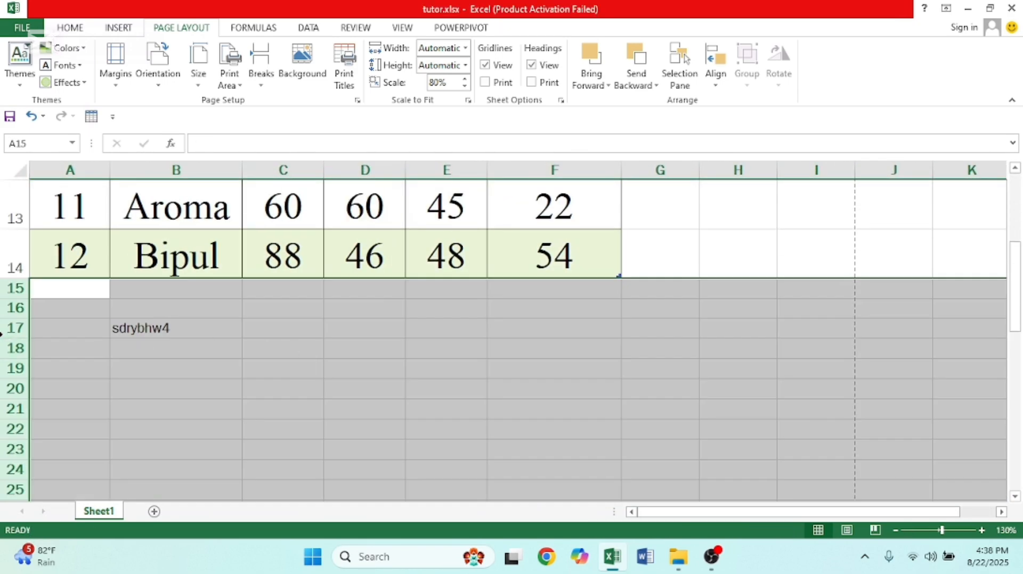
{"action": "left_click", "coordinate": [2, 329]}
{"action": "scroll", "coordinate": [187, 331], "scroll_direction": "up", "scroll_amount": 4}
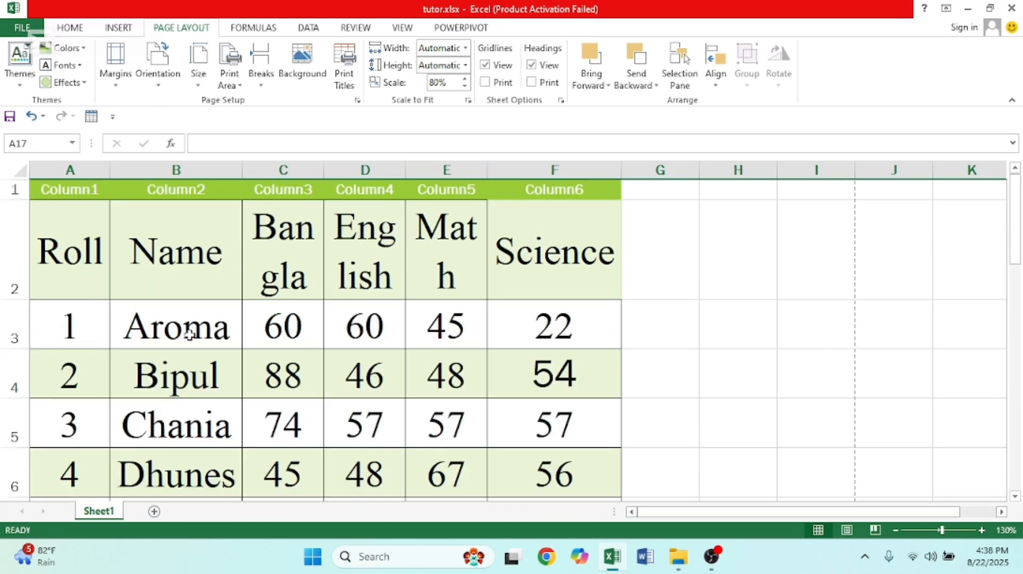
Set the font size of the whole marks table, A1:F14, to 15
{"action": "left_click_drag", "start_coordinate": [66, 193], "coordinate": [570, 468]}
{"action": "left_click", "coordinate": [70, 28]}
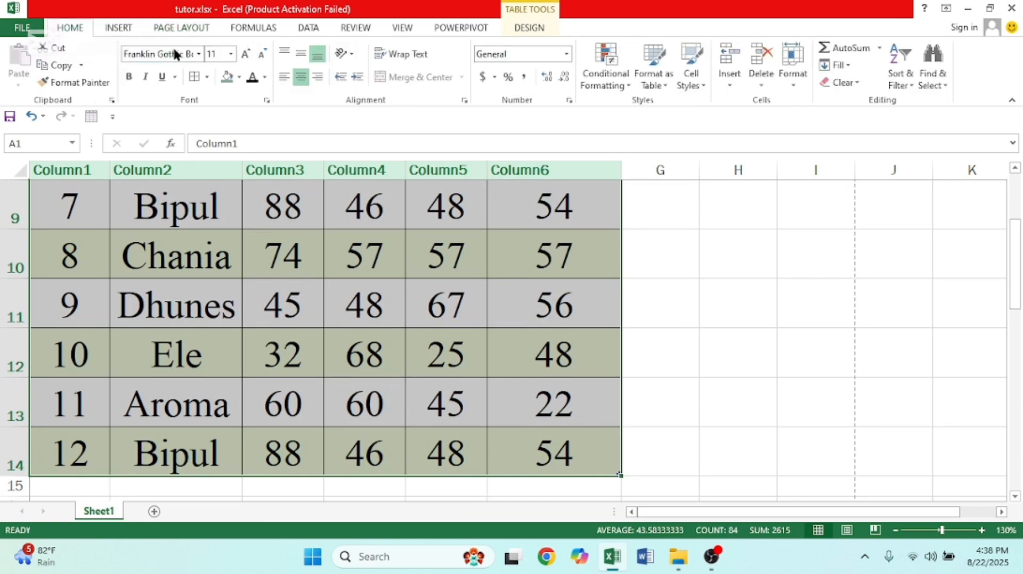
{"action": "left_click", "coordinate": [226, 52]}
{"action": "type", "text": "15"}
{"action": "key", "text": "Return"}
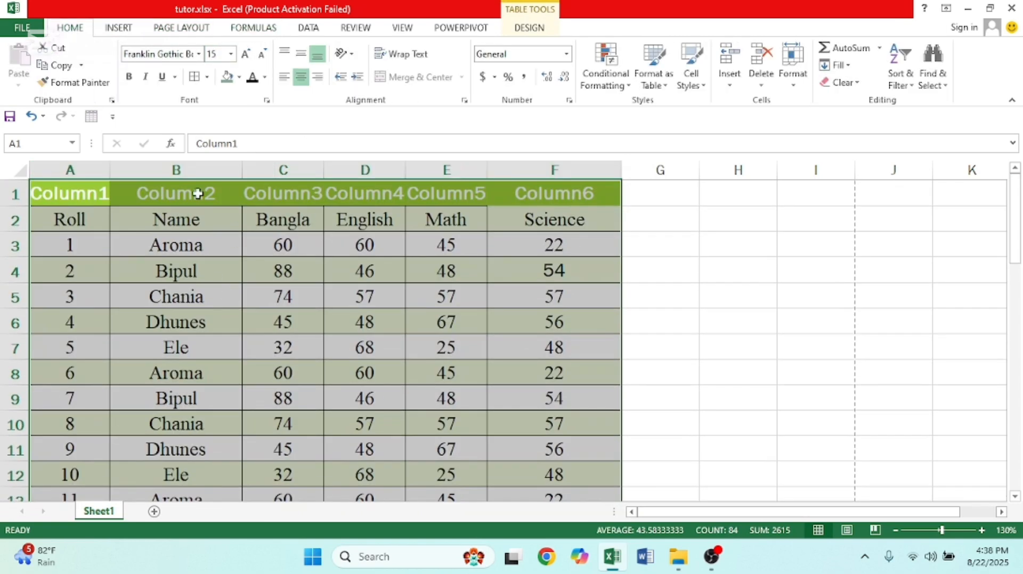
Reduce the font size of the selected marks table to 12
{"action": "left_click", "coordinate": [221, 53]}
{"action": "type", "text": "12"}
{"action": "key", "text": "Return"}
{"action": "left_click", "coordinate": [327, 368]}
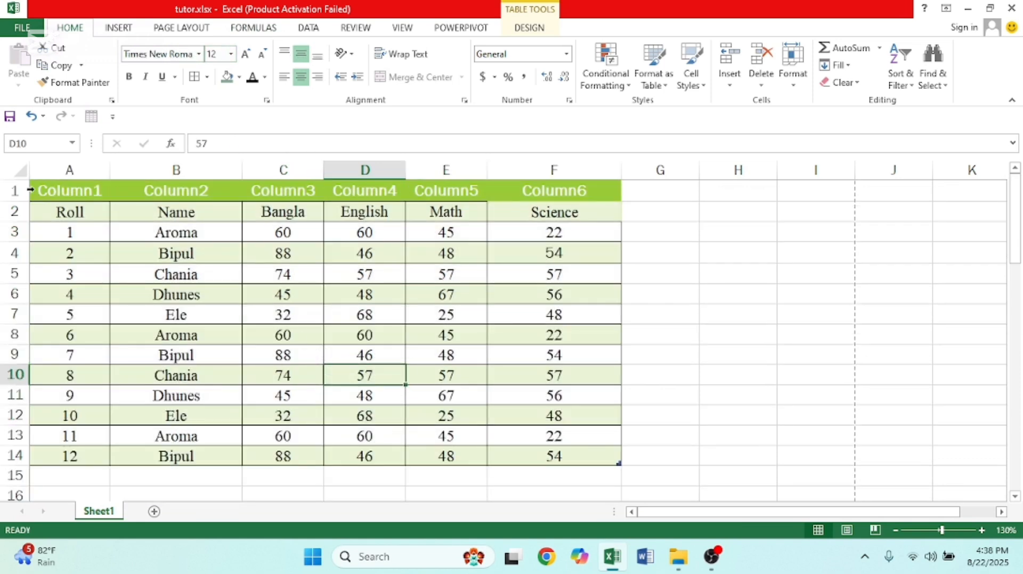
{"action": "left_click", "coordinate": [149, 355]}
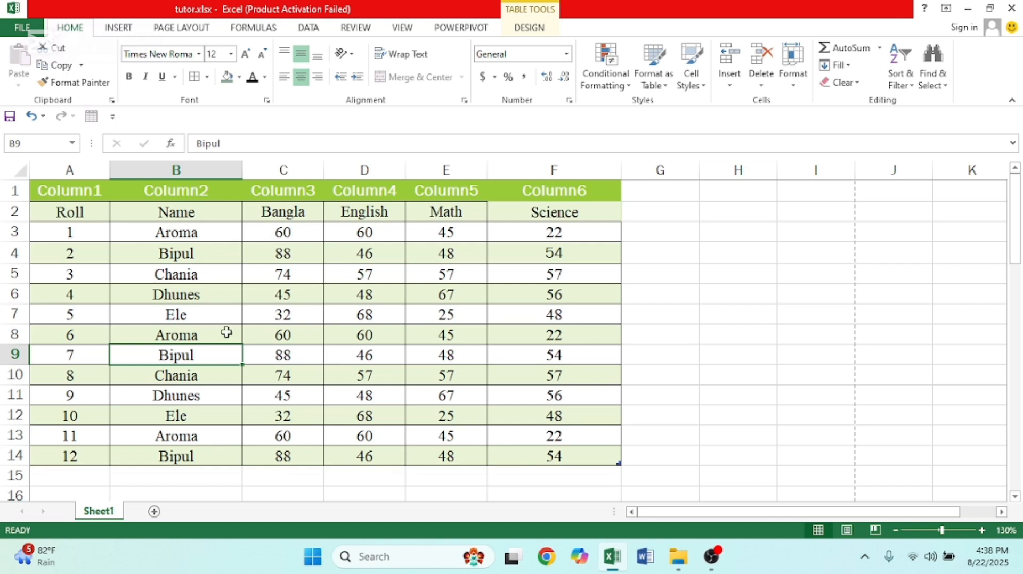
Remove all borders from the table range A2:F14
{"action": "left_click", "coordinate": [182, 27]}
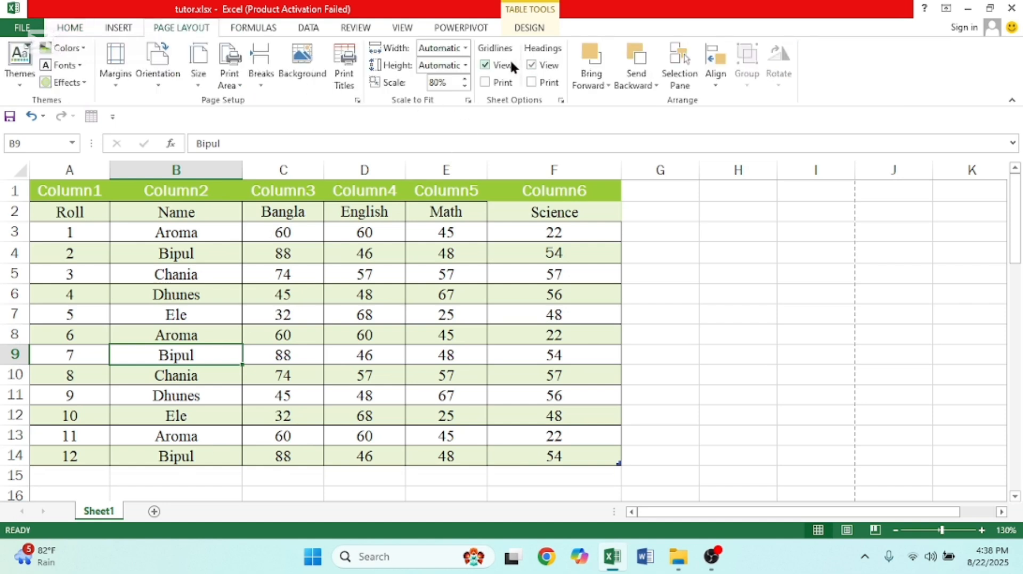
{"action": "left_click_drag", "start_coordinate": [60, 213], "coordinate": [598, 449]}
{"action": "left_click", "coordinate": [108, 27]}
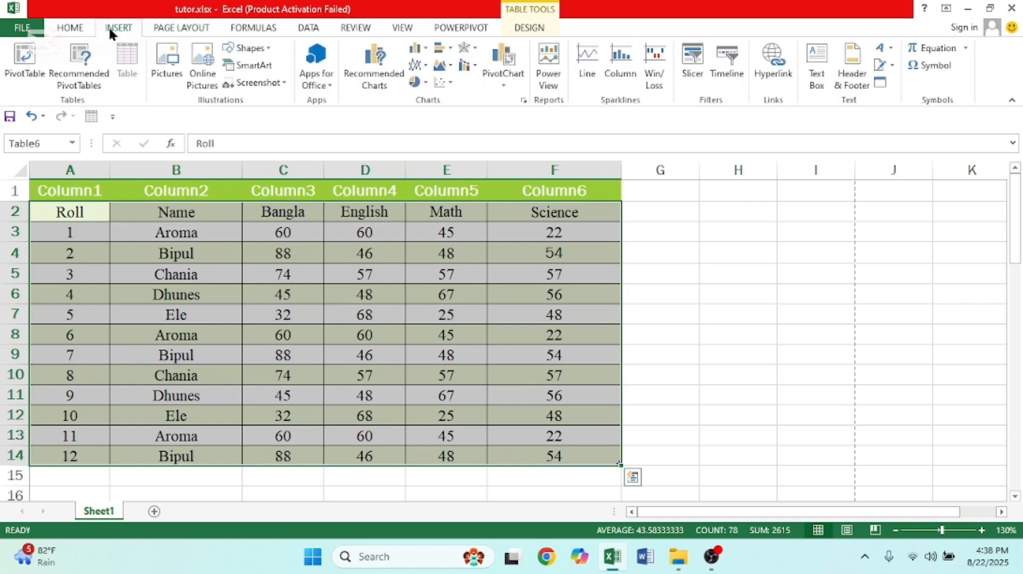
{"action": "left_click", "coordinate": [74, 29]}
{"action": "left_click", "coordinate": [207, 76]}
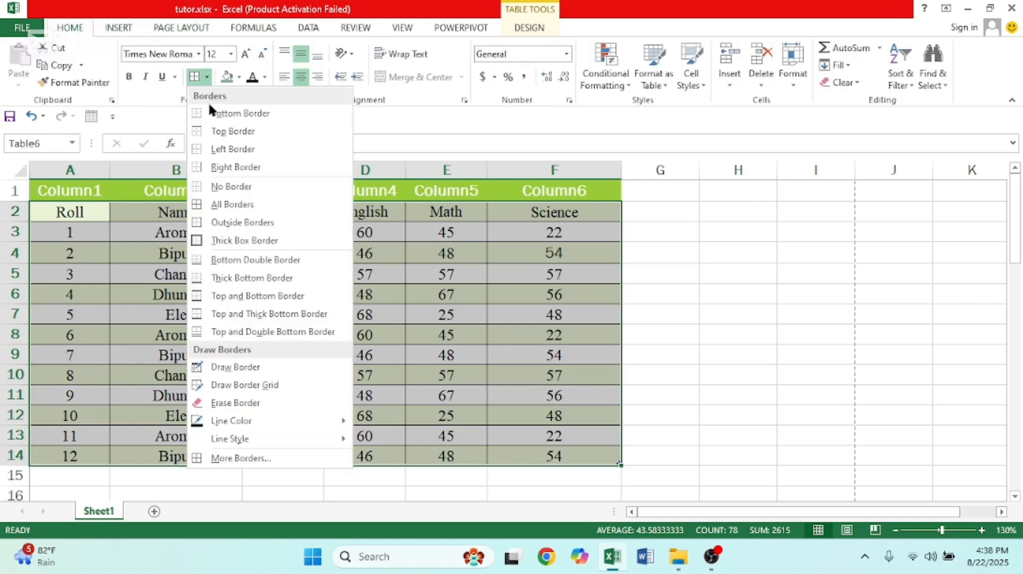
{"action": "left_click", "coordinate": [213, 186]}
{"action": "left_click", "coordinate": [337, 272]}
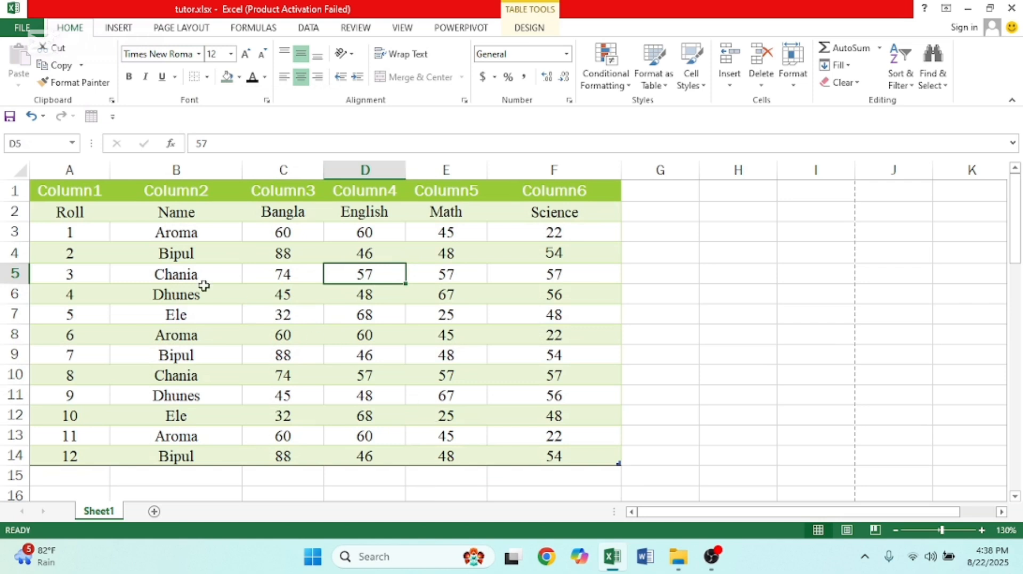
Turn the worksheet gridlines off and on twice to compare how the borderless table looks
{"action": "left_click", "coordinate": [126, 25]}
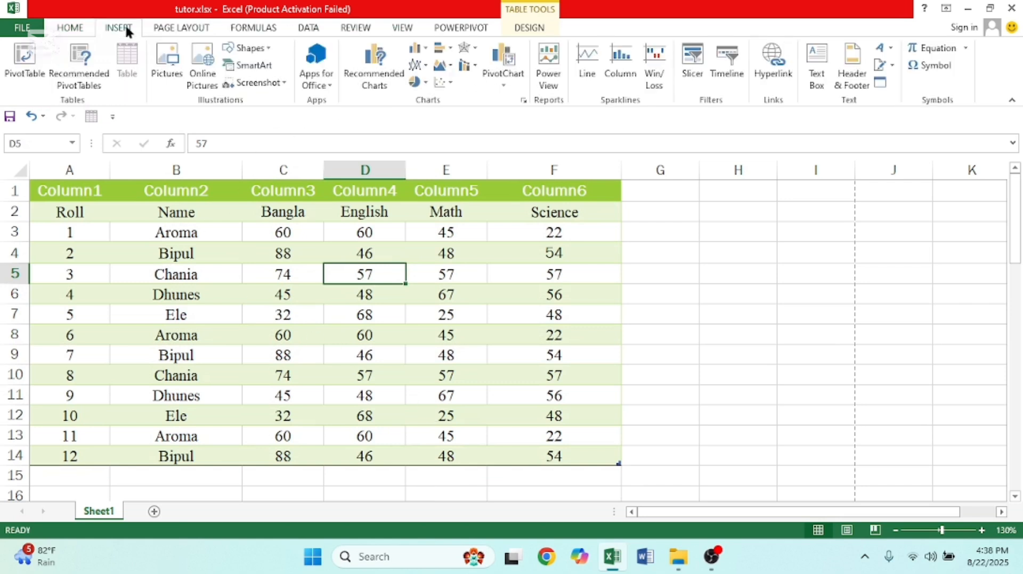
{"action": "left_click", "coordinate": [181, 29]}
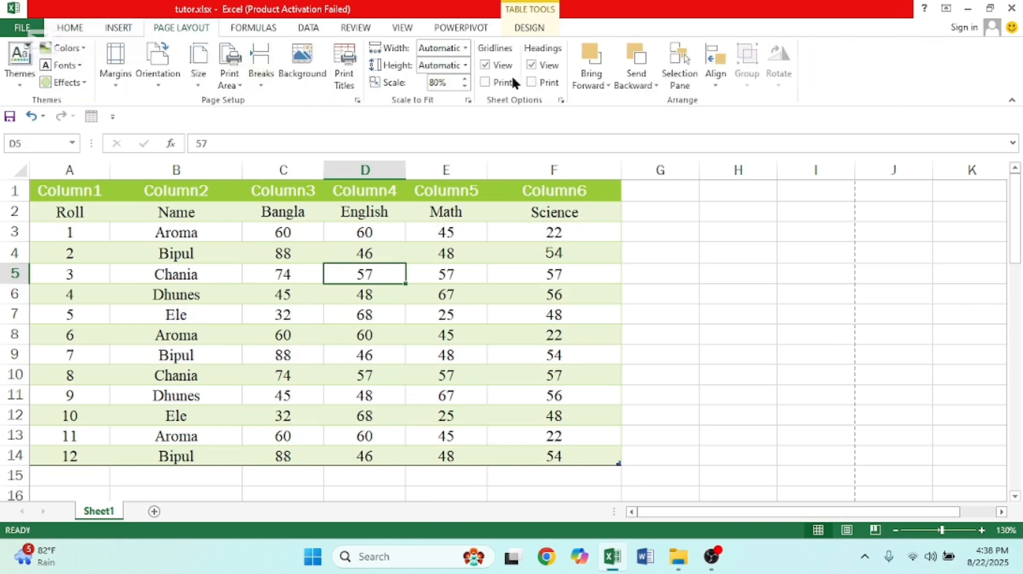
{"action": "left_click", "coordinate": [484, 65]}
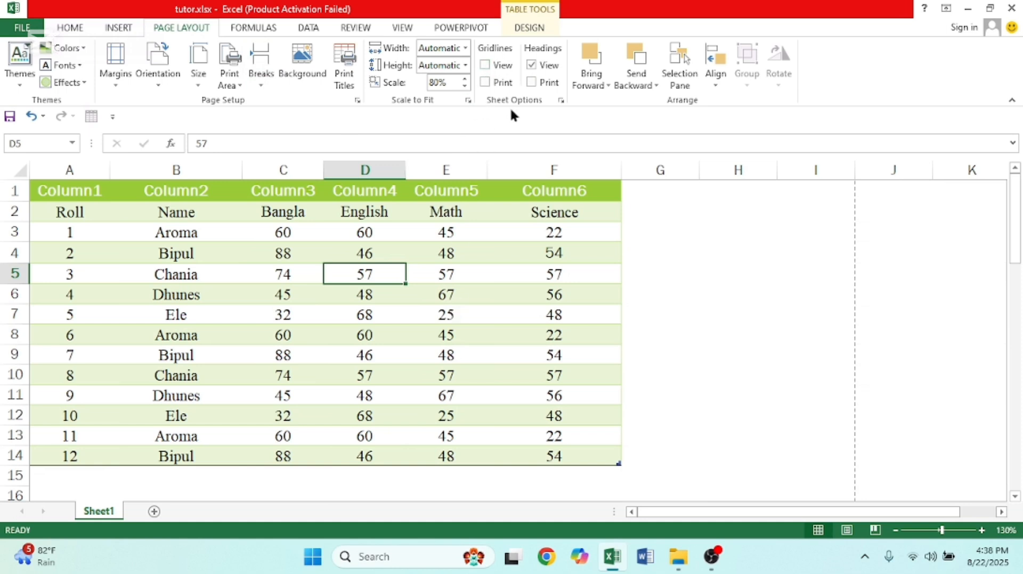
{"action": "left_click", "coordinate": [486, 66]}
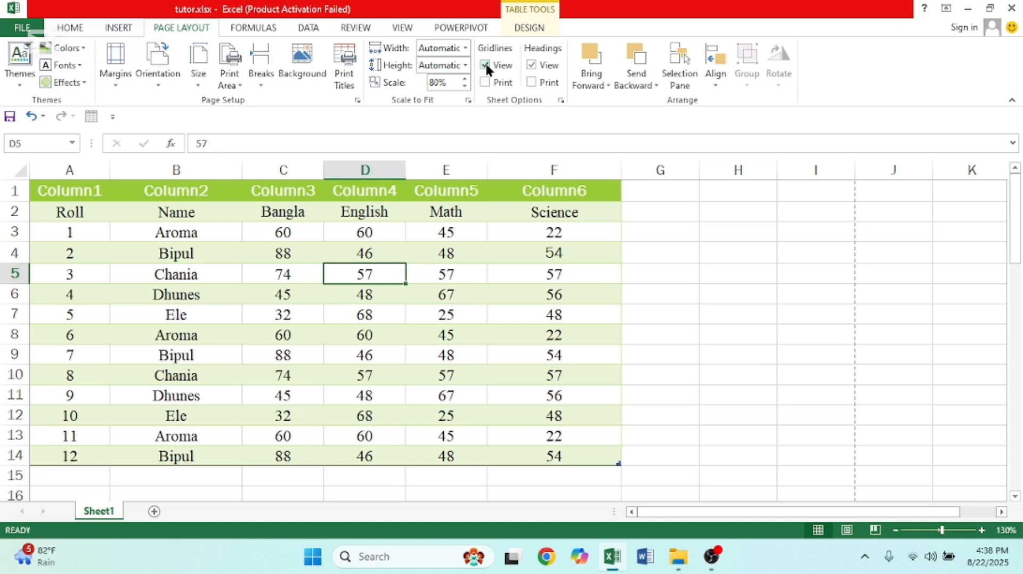
{"action": "left_click", "coordinate": [484, 66]}
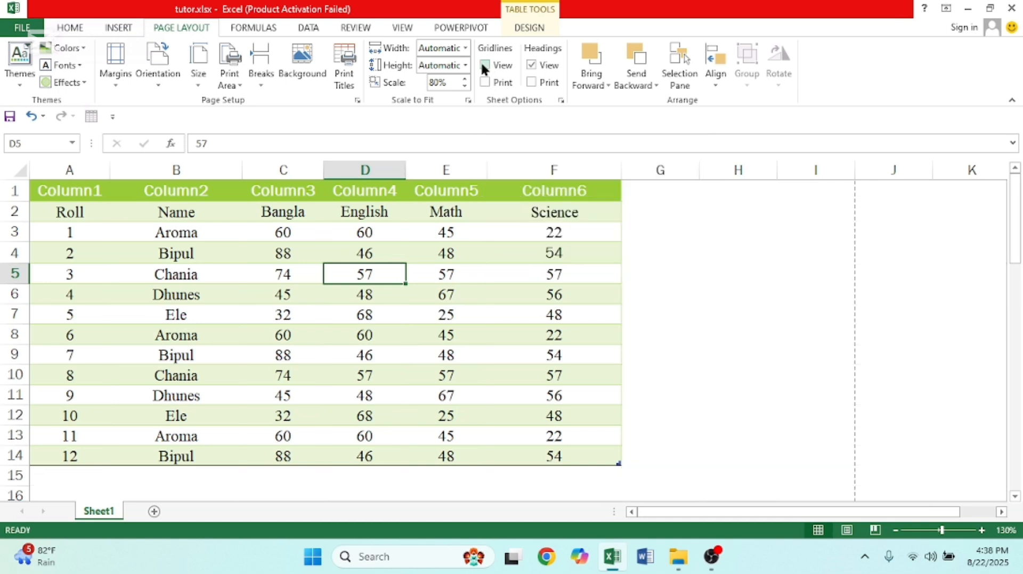
{"action": "left_click", "coordinate": [484, 66]}
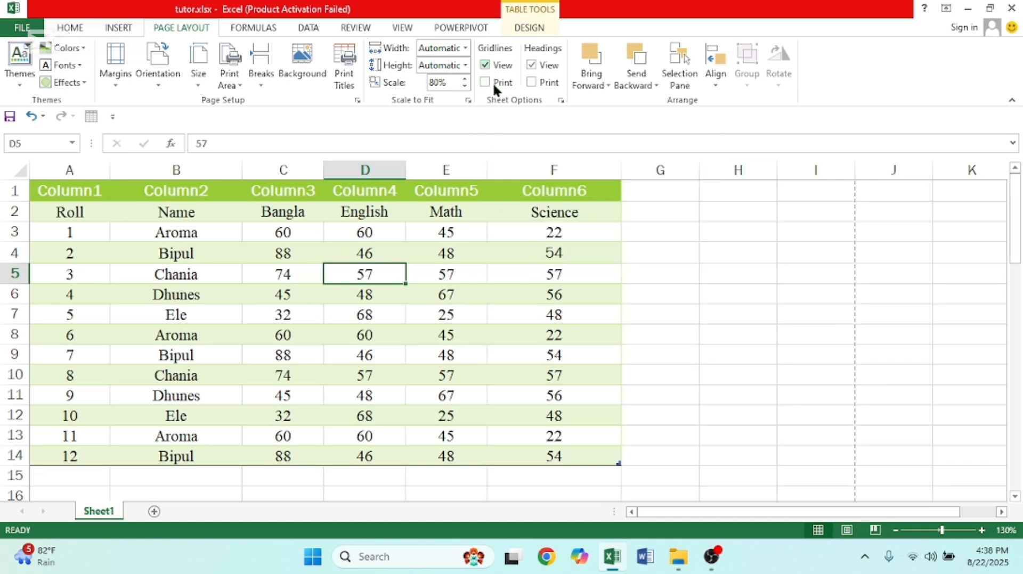
Compare the print preview with gridline printing off and on, leaving gridline printing enabled
{"action": "left_click", "coordinate": [484, 81]}
{"action": "left_click", "coordinate": [484, 84]}
{"action": "key", "text": "ctrl+p"}
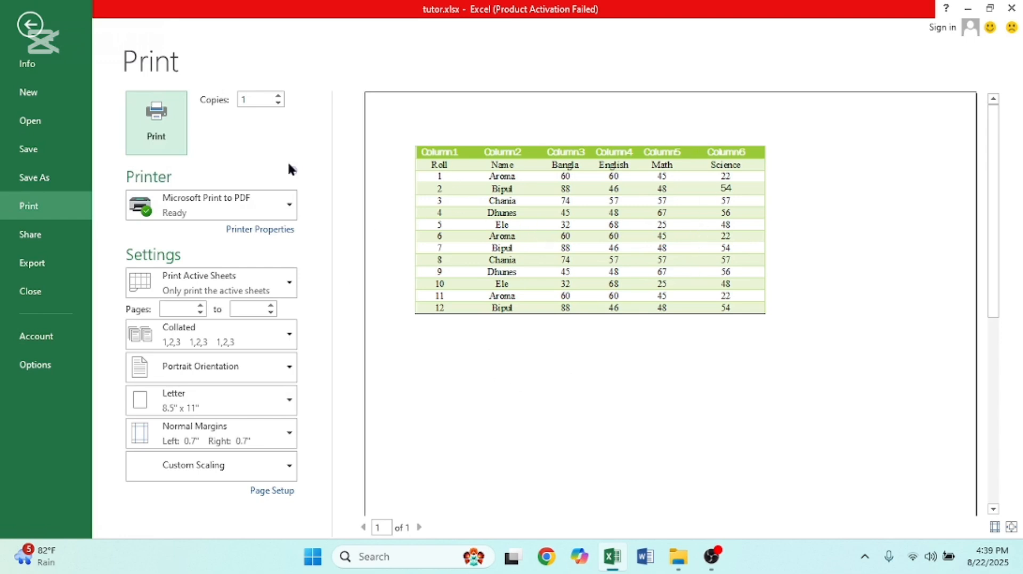
{"action": "left_click", "coordinate": [29, 25]}
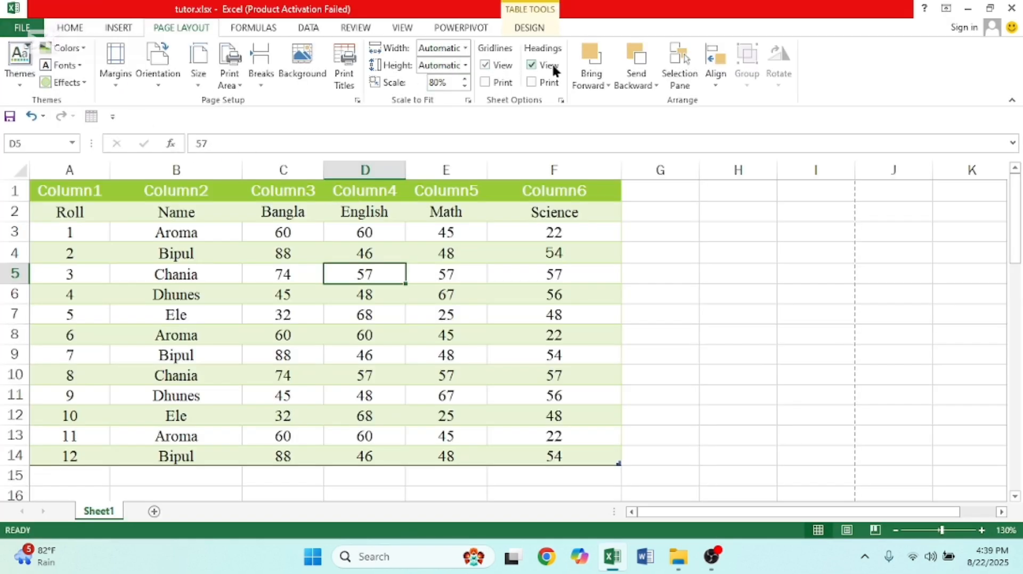
{"action": "key", "text": "ctrl+p"}
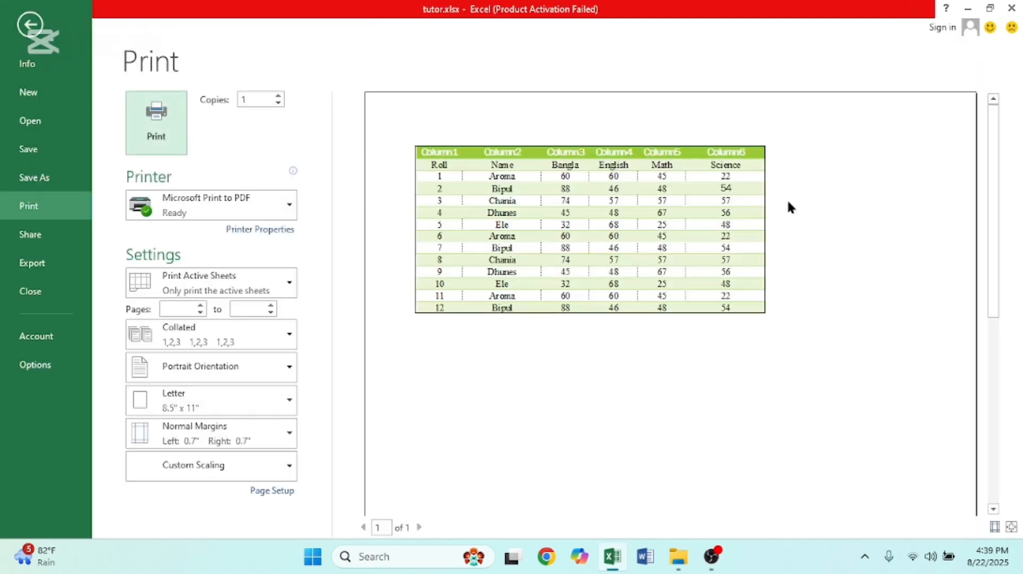
{"action": "left_click", "coordinate": [30, 25]}
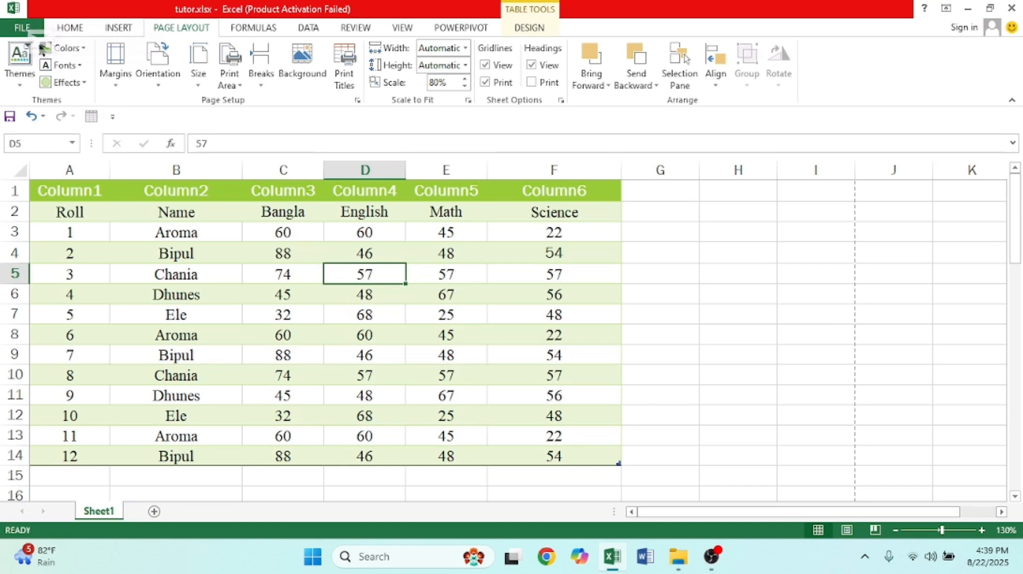
Hide the row and column headings on the sheet and show them again, twice
{"action": "left_click", "coordinate": [531, 65]}
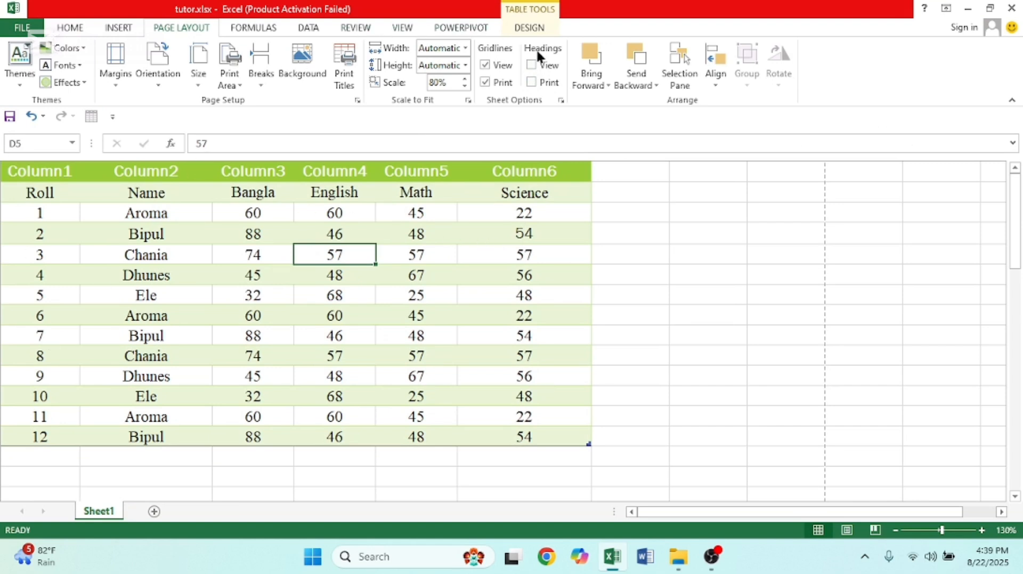
{"action": "left_click", "coordinate": [531, 66]}
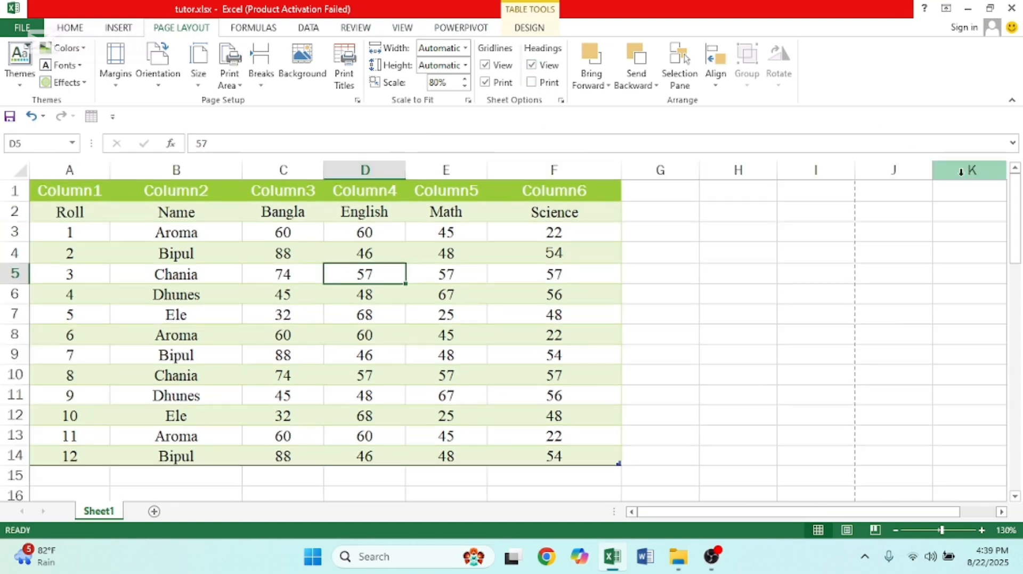
{"action": "left_click", "coordinate": [533, 66]}
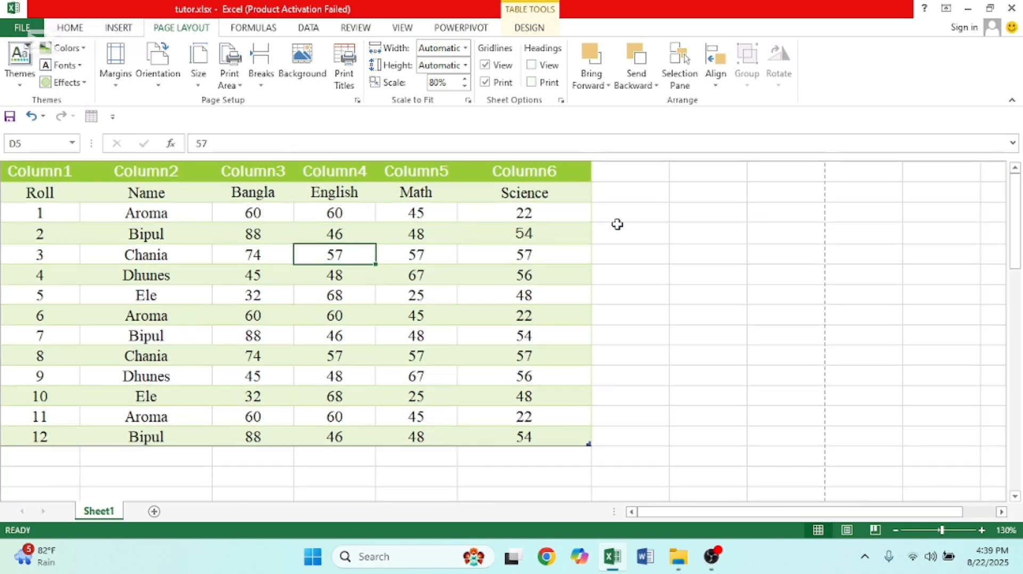
{"action": "left_click", "coordinate": [530, 65]}
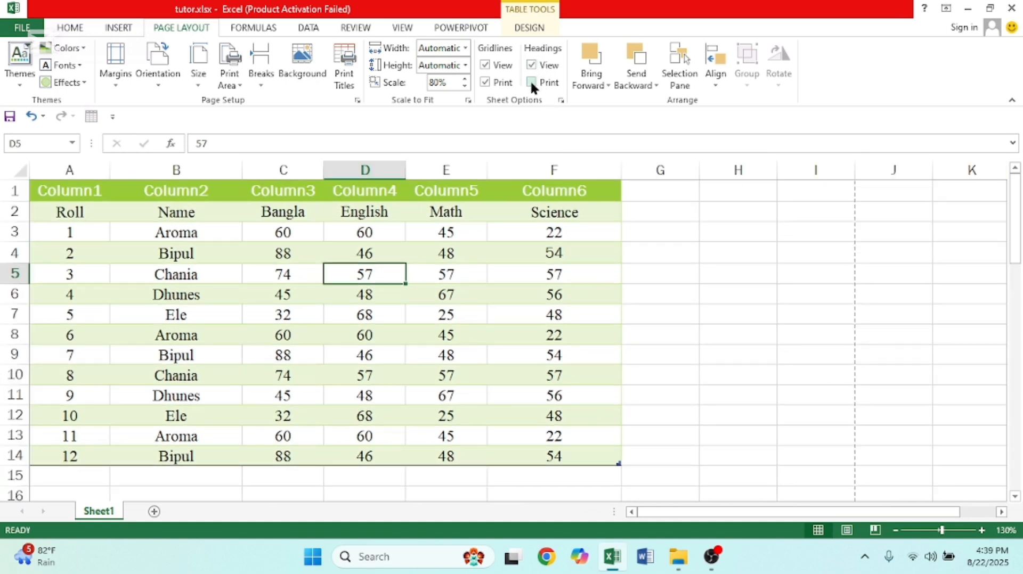
Enable printing of the row and column headings and check the result in the print preview
{"action": "left_click", "coordinate": [532, 83]}
{"action": "key", "text": "ctrl+p"}
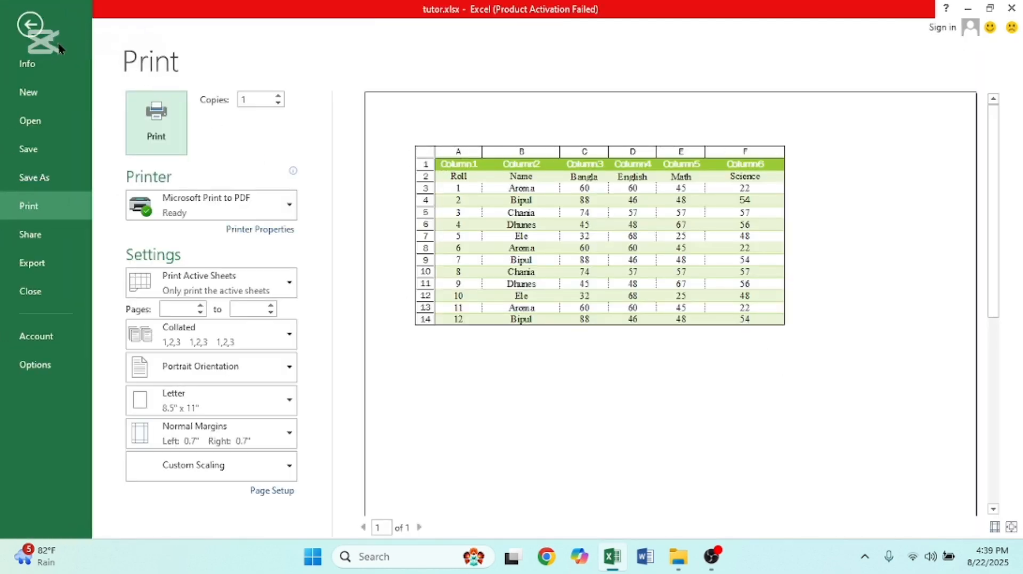
{"action": "left_click", "coordinate": [30, 25]}
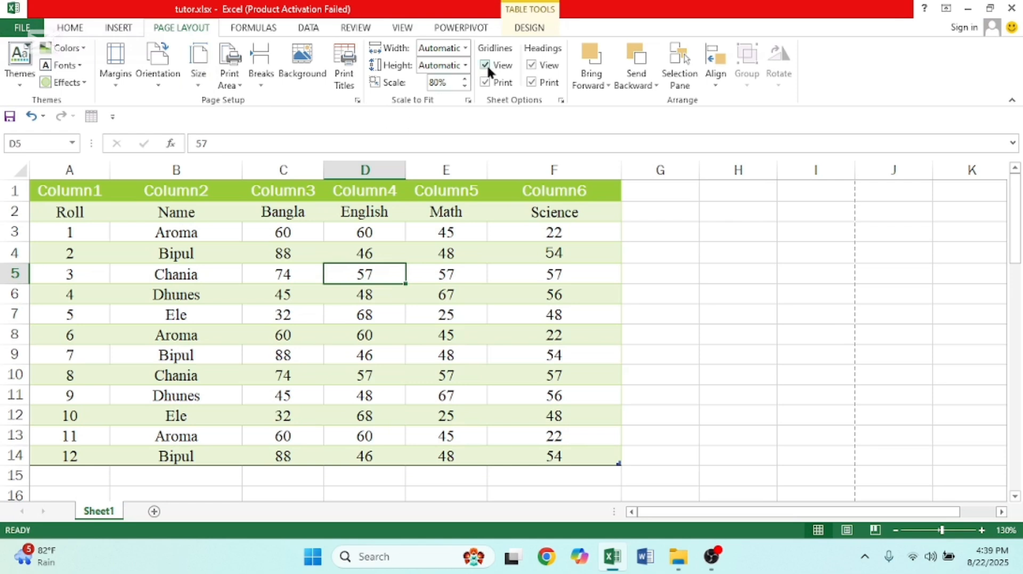
Turn off printing of the row and column headings
{"action": "left_click", "coordinate": [530, 83]}
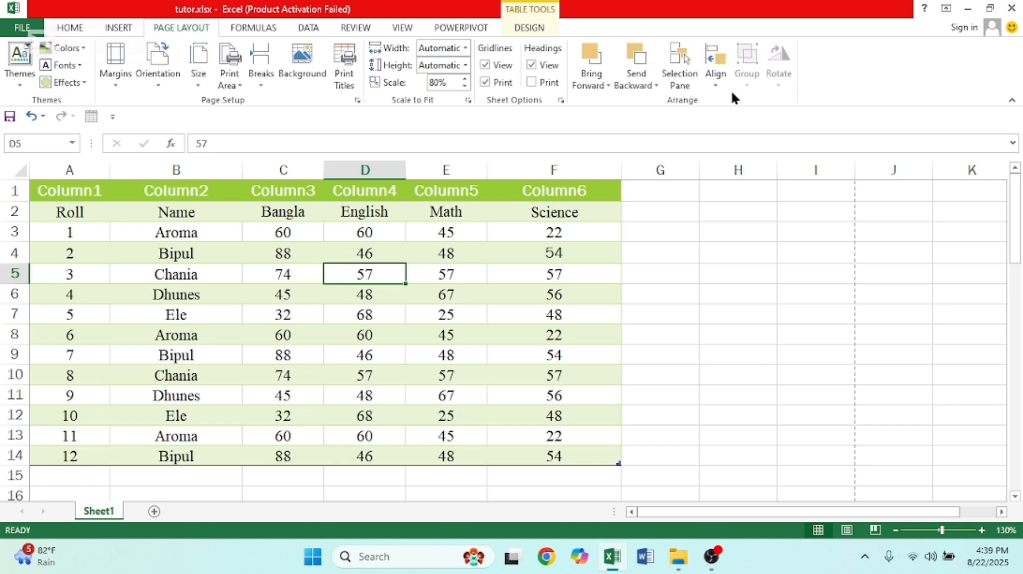
Insert a plus equation shape about 2.39" high and 3" wide over the Science column and the empty cells beside it
{"action": "left_click", "coordinate": [118, 27]}
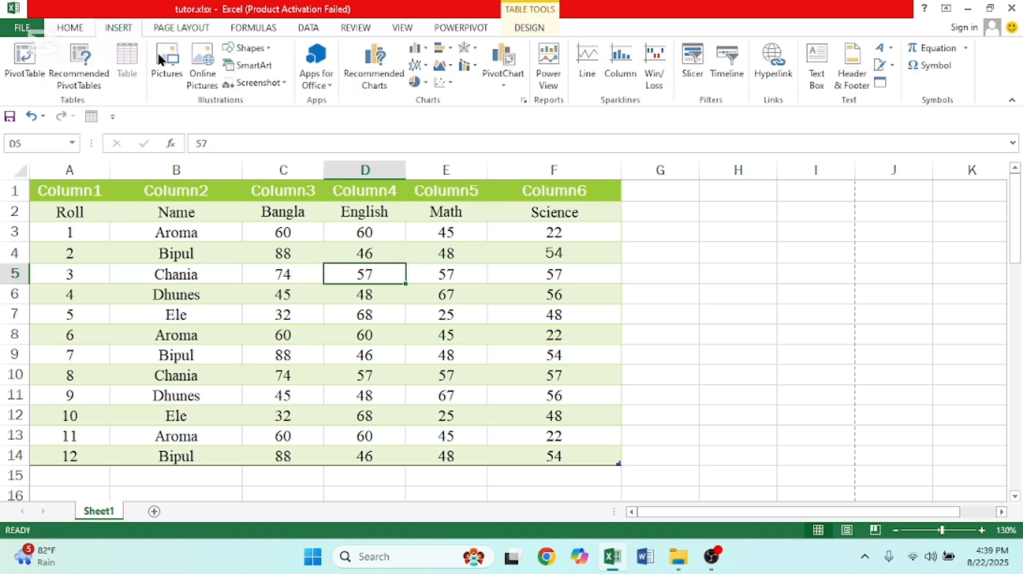
{"action": "left_click", "coordinate": [269, 46]}
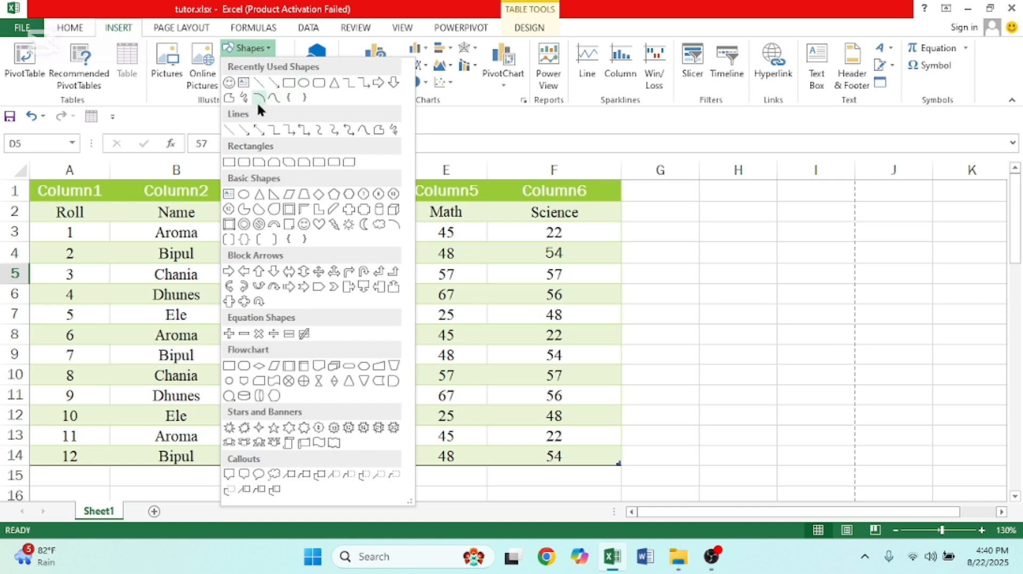
{"action": "left_click", "coordinate": [229, 333]}
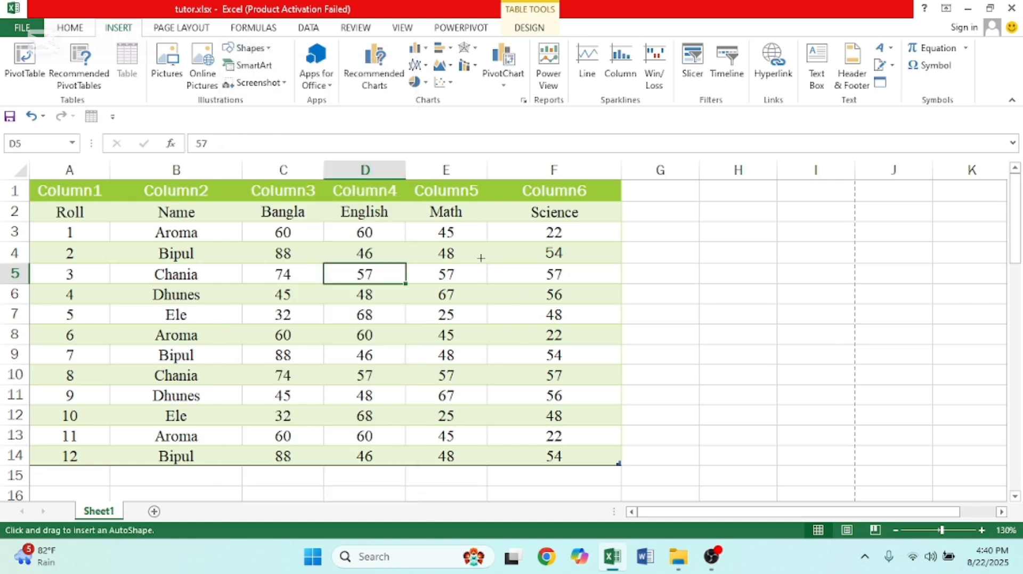
{"action": "mouse_move", "coordinate": [481, 258]}
{"action": "left_mouse_down"}
{"action": "mouse_move", "coordinate": [701, 445]}
{"action": "mouse_move", "coordinate": [761, 482]}
{"action": "left_mouse_up"}
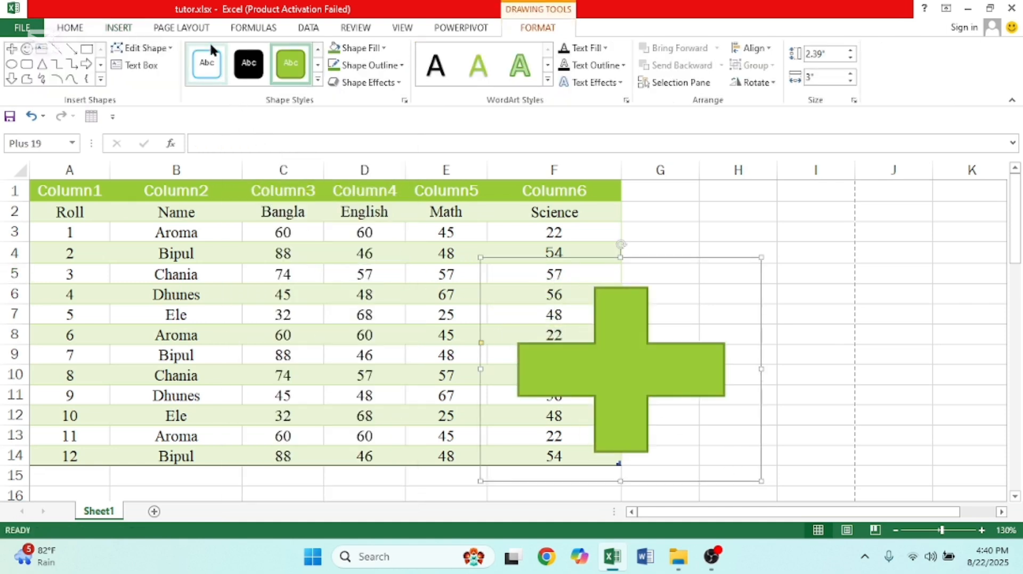
Insert a multiply equation shape about 2.71" high and 2.82" wide over the Bangla to Math columns and apply the solid black shape style
{"action": "left_click", "coordinate": [109, 27]}
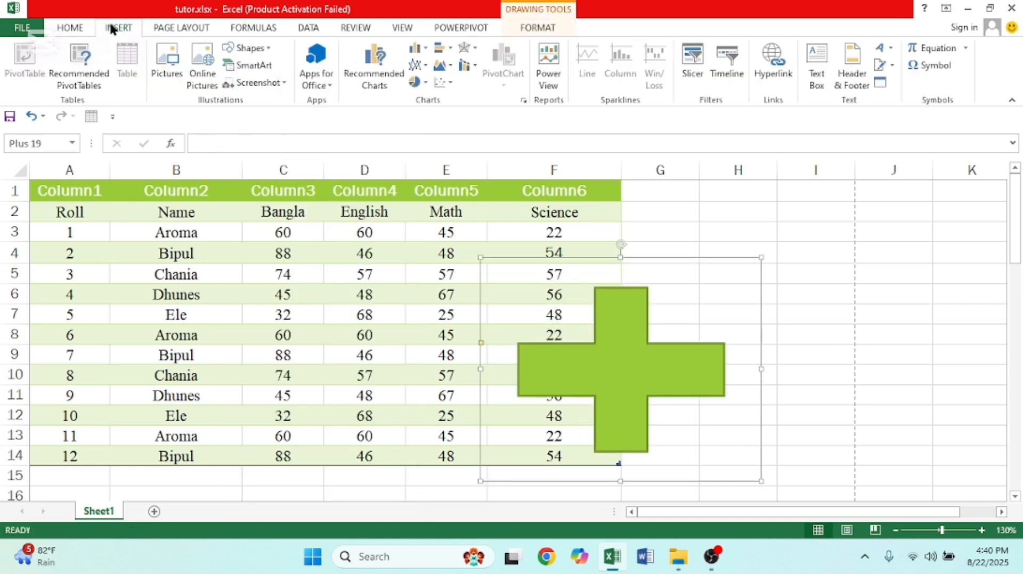
{"action": "left_click", "coordinate": [271, 52]}
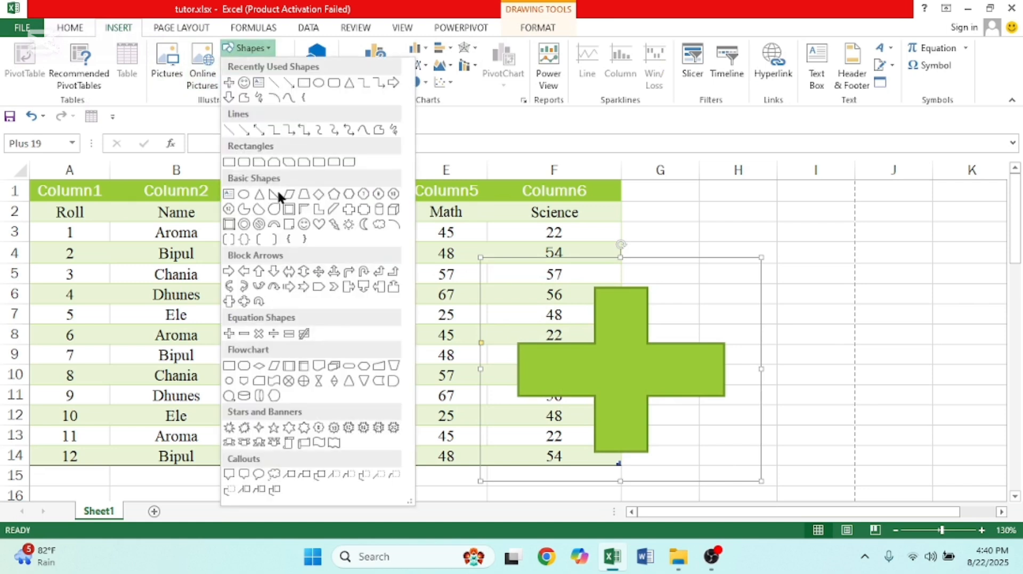
{"action": "left_click", "coordinate": [258, 334]}
{"action": "mouse_move", "coordinate": [259, 245]}
{"action": "left_mouse_down"}
{"action": "mouse_move", "coordinate": [338, 384]}
{"action": "mouse_move", "coordinate": [480, 459]}
{"action": "left_mouse_up"}
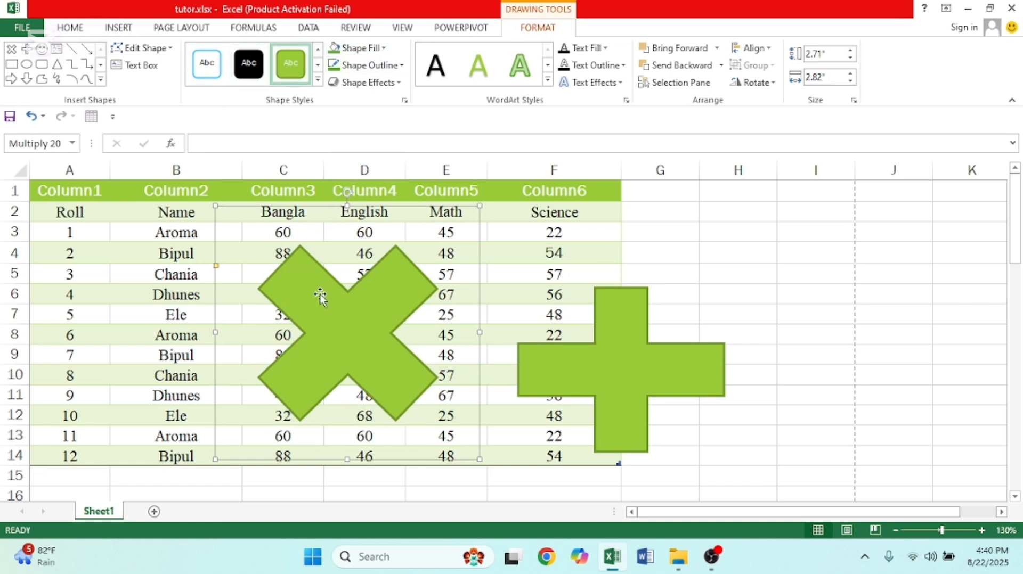
{"action": "left_click", "coordinate": [250, 66]}
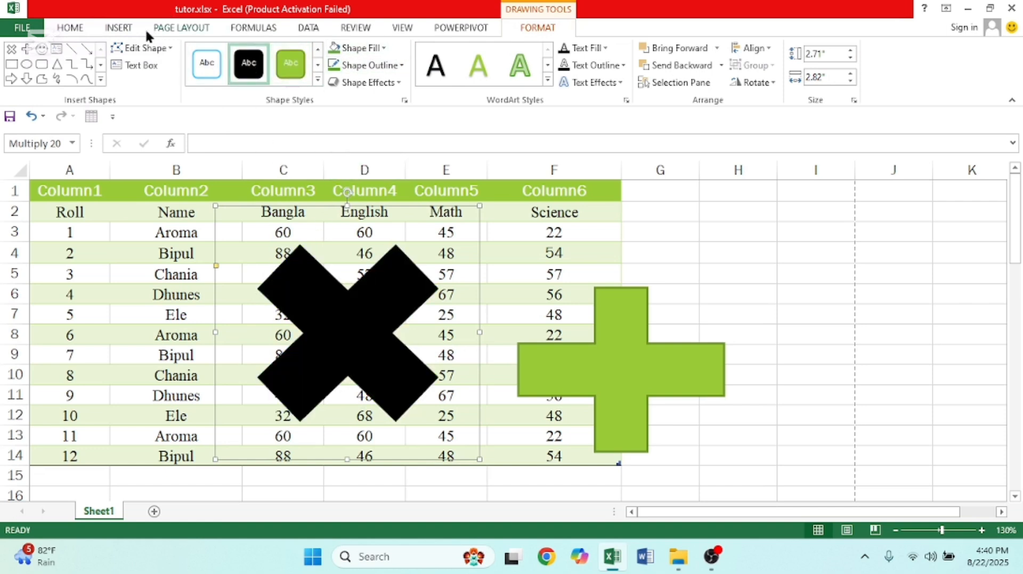
Insert an up block arrow about 1.83" high and 4.31" wide over the plus shape and give it a blue shape style with a shadow
{"action": "left_click", "coordinate": [119, 28]}
{"action": "left_click", "coordinate": [198, 28]}
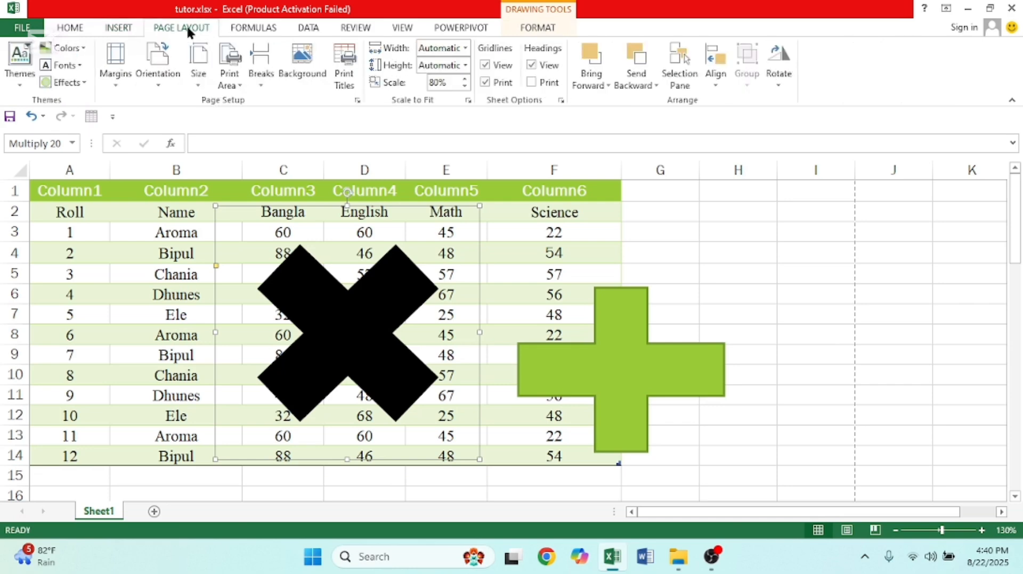
{"action": "left_click", "coordinate": [132, 27]}
{"action": "left_click", "coordinate": [248, 48]}
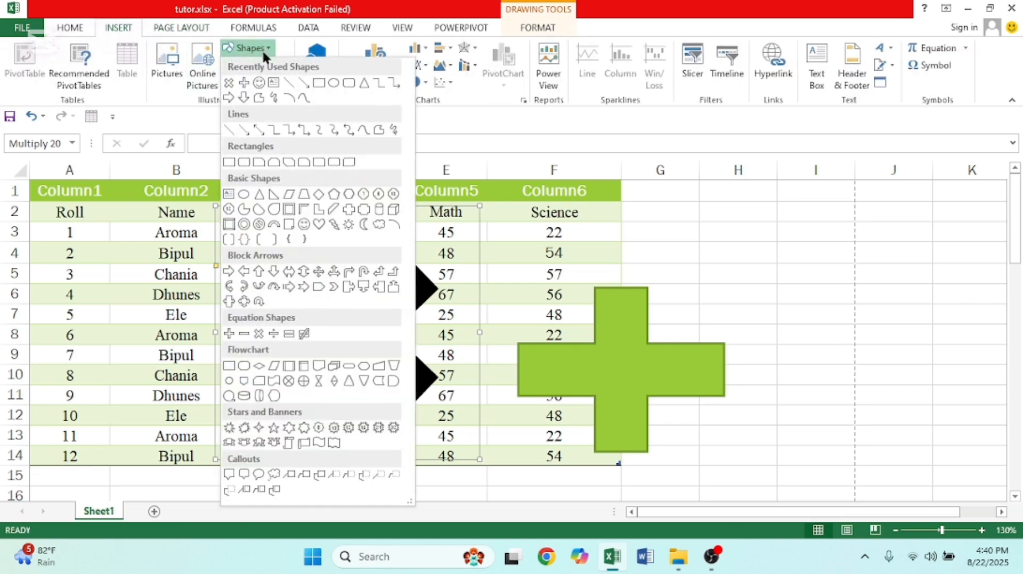
{"action": "left_click", "coordinate": [259, 271]}
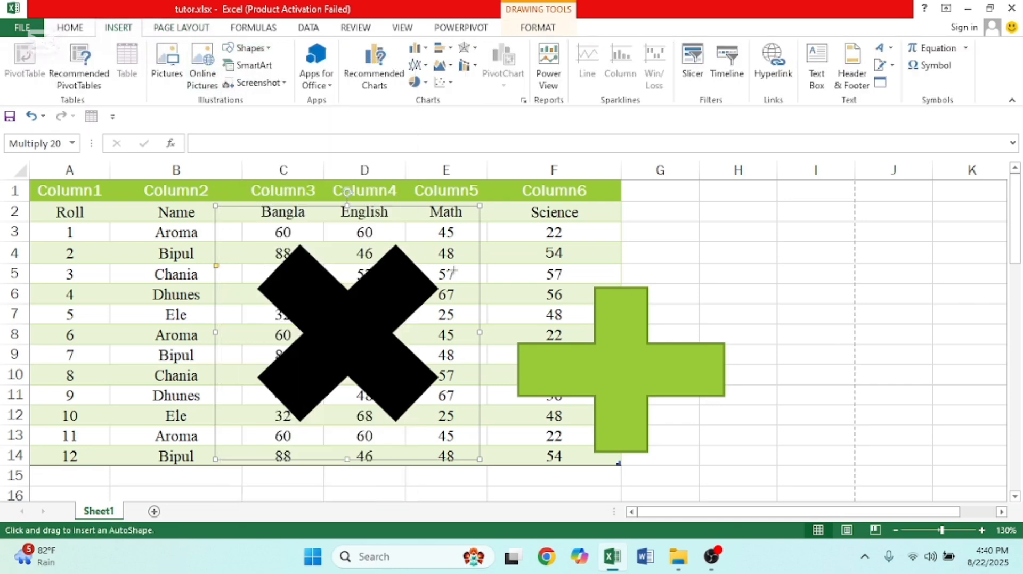
{"action": "left_click_drag", "start_coordinate": [525, 208], "coordinate": [928, 379]}
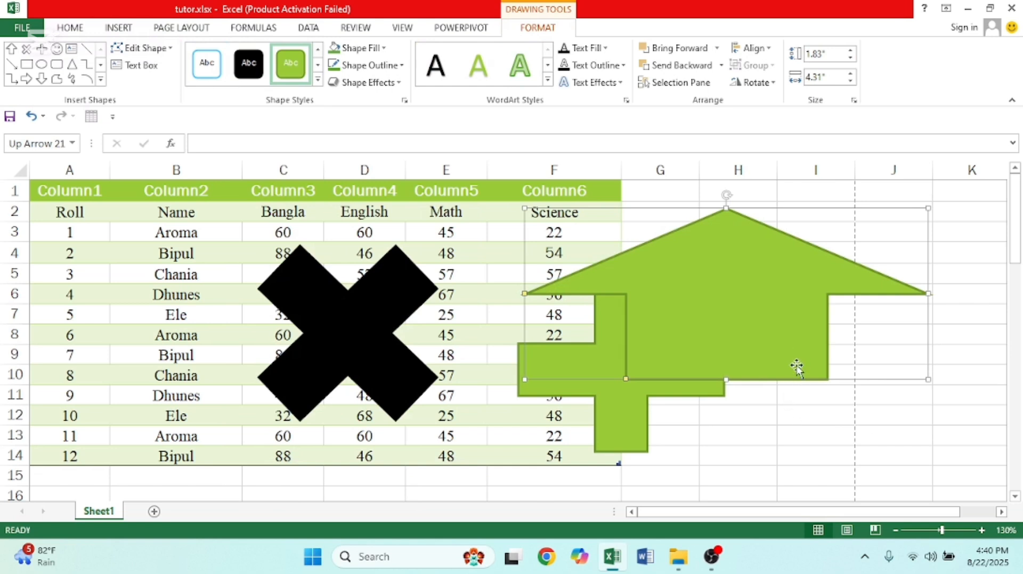
{"action": "left_click", "coordinate": [317, 79]}
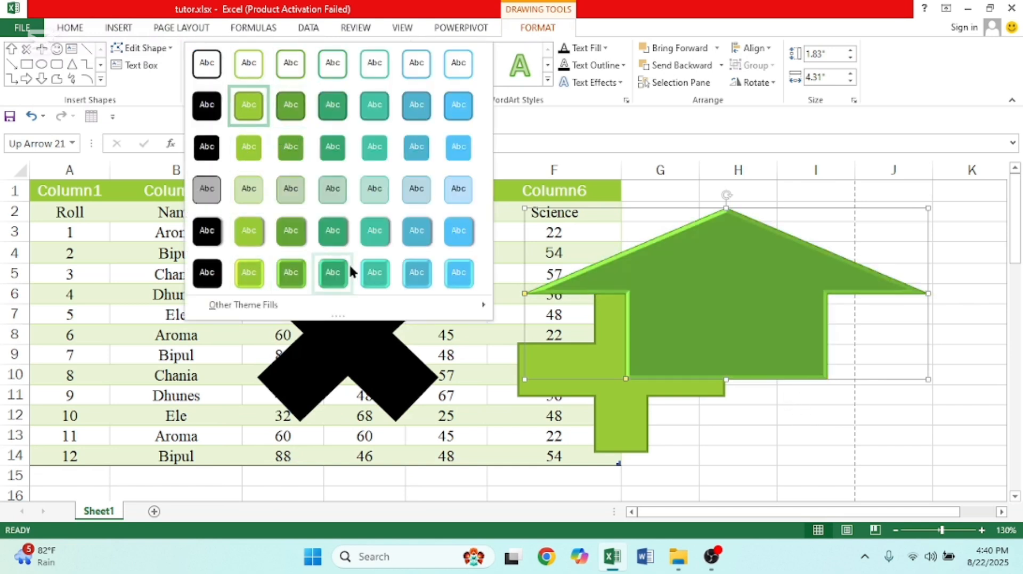
{"action": "left_click", "coordinate": [415, 236]}
{"action": "left_click", "coordinate": [696, 405]}
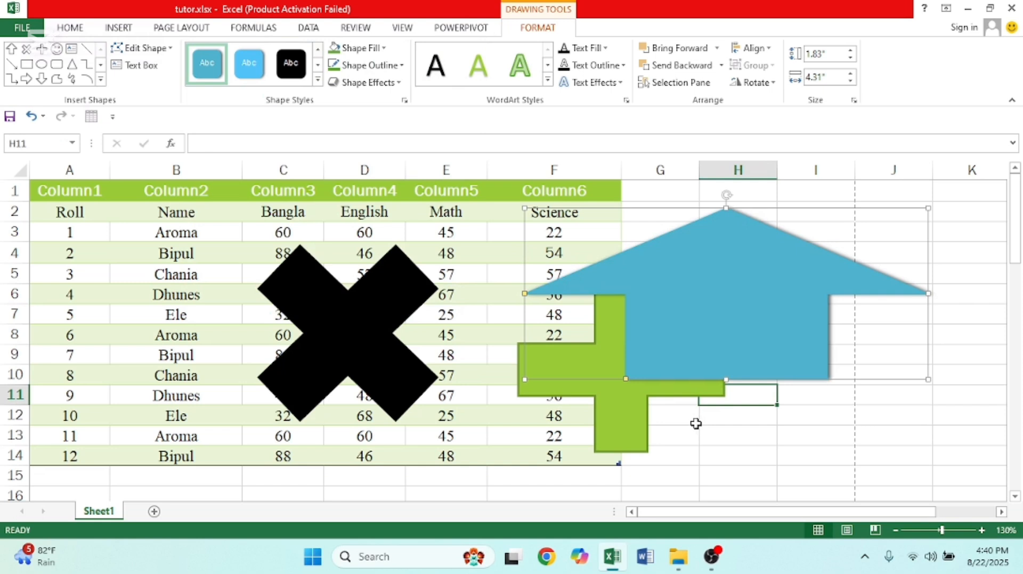
Reposition the blue arrow and the black multiply shape so both partly overlap the green plus
{"action": "left_click", "coordinate": [366, 338]}
{"action": "left_click", "coordinate": [559, 371]}
{"action": "left_click", "coordinate": [685, 326]}
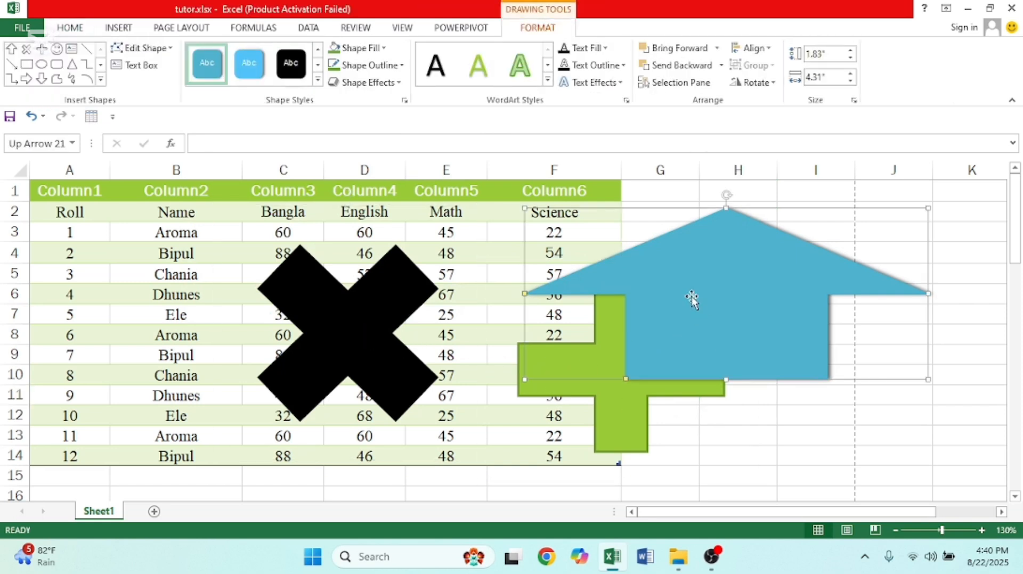
{"action": "left_click_drag", "start_coordinate": [691, 299], "coordinate": [726, 277]}
{"action": "left_click_drag", "start_coordinate": [354, 327], "coordinate": [539, 419]}
{"action": "left_click", "coordinate": [778, 322]}
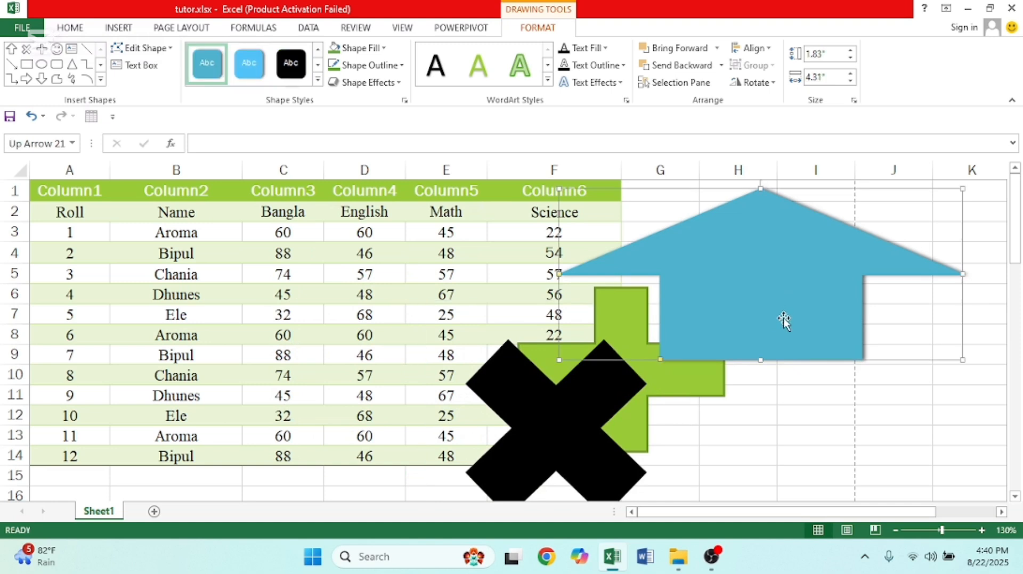
{"action": "left_click_drag", "start_coordinate": [754, 320], "coordinate": [664, 288]}
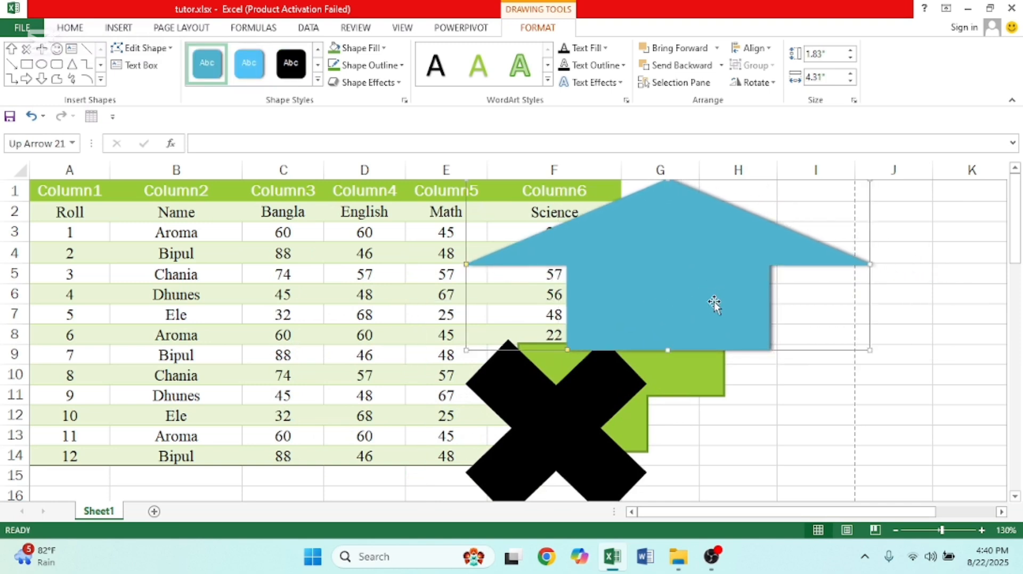
{"action": "left_click", "coordinate": [797, 416]}
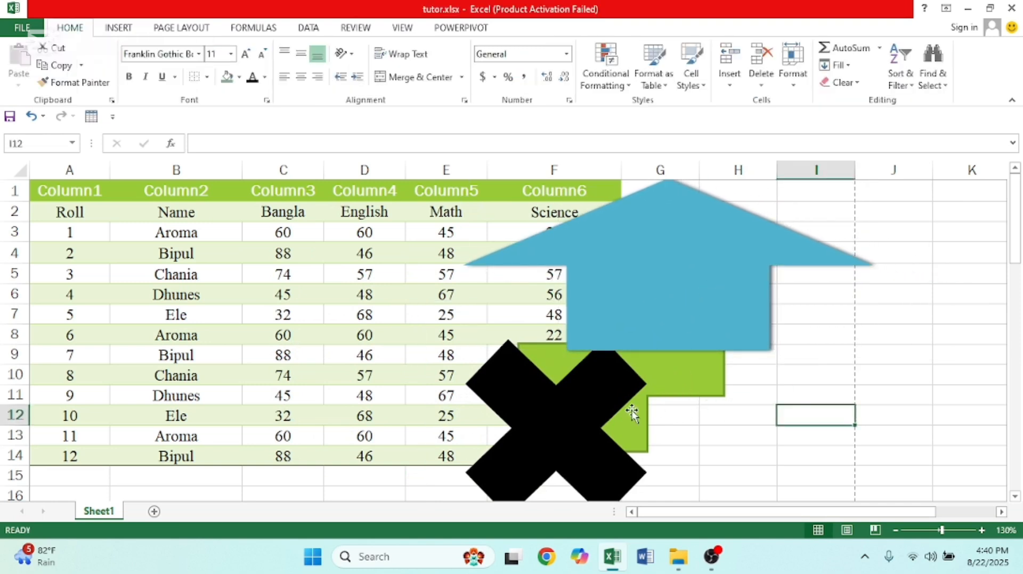
Bring the green plus forward past the multiply shape and the arrow, and apply Bring to Front to it
{"action": "left_click", "coordinate": [586, 406]}
{"action": "left_click", "coordinate": [672, 254]}
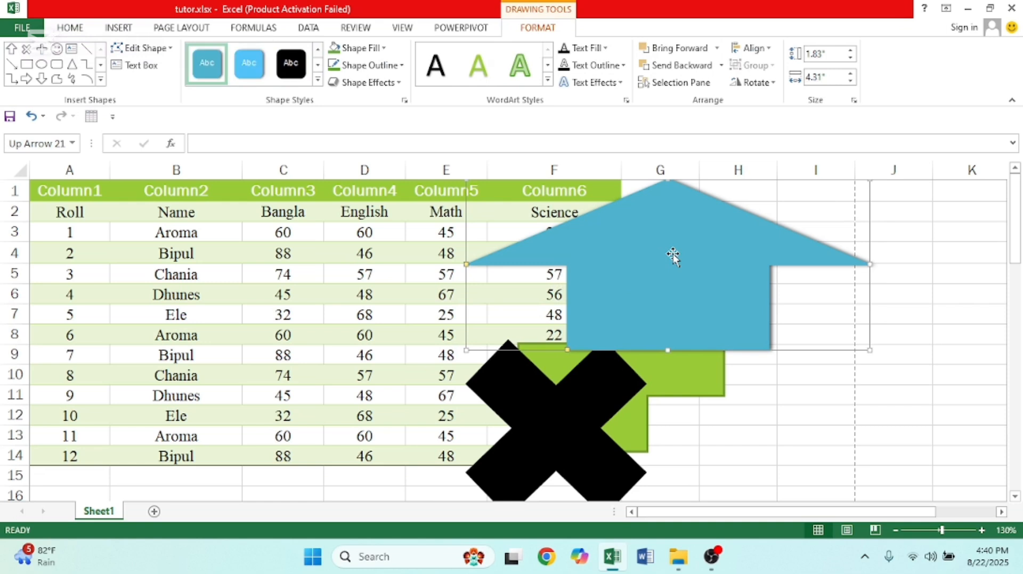
{"action": "left_click", "coordinate": [691, 378]}
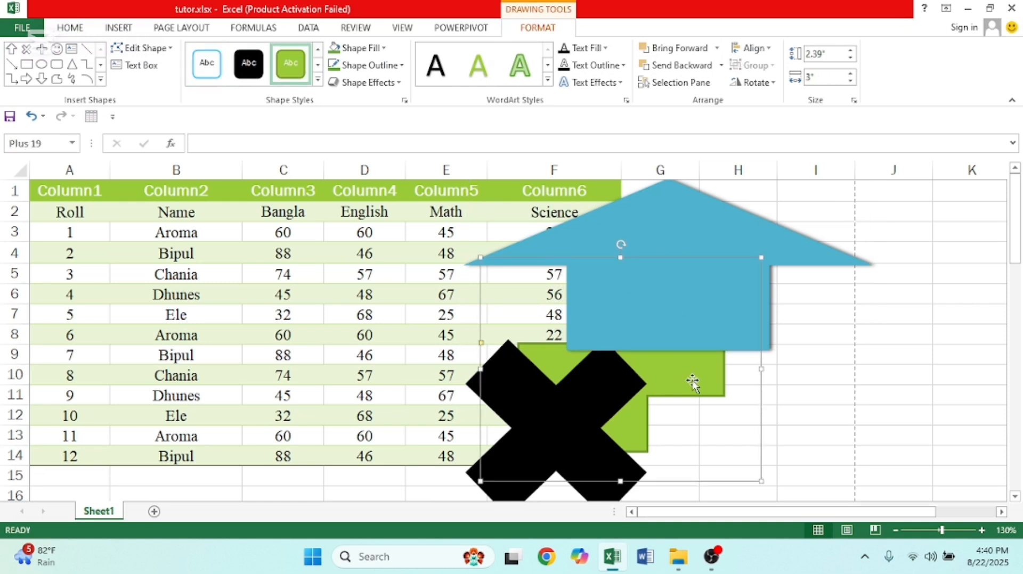
{"action": "left_click", "coordinate": [183, 27]}
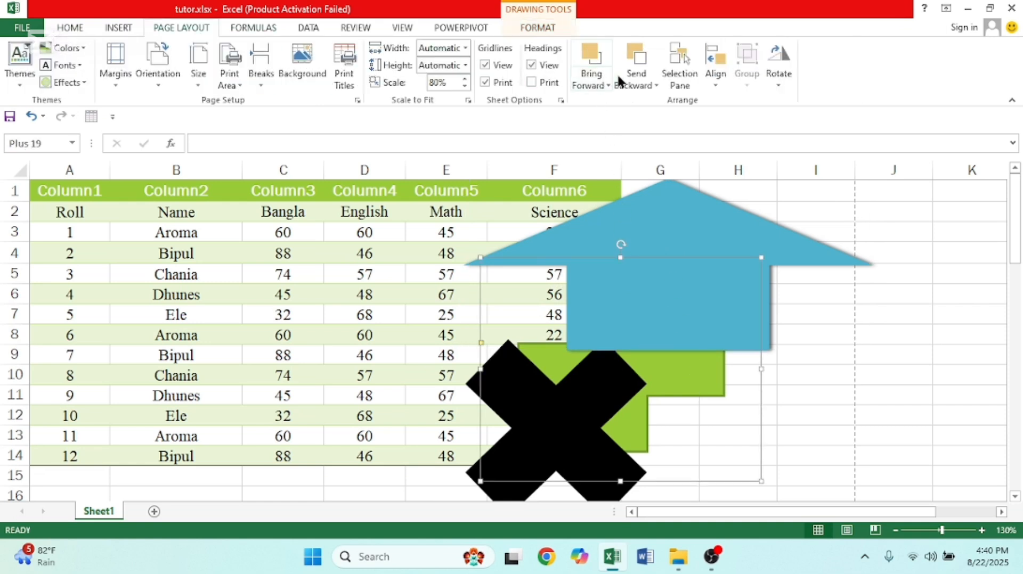
{"action": "left_click", "coordinate": [588, 56]}
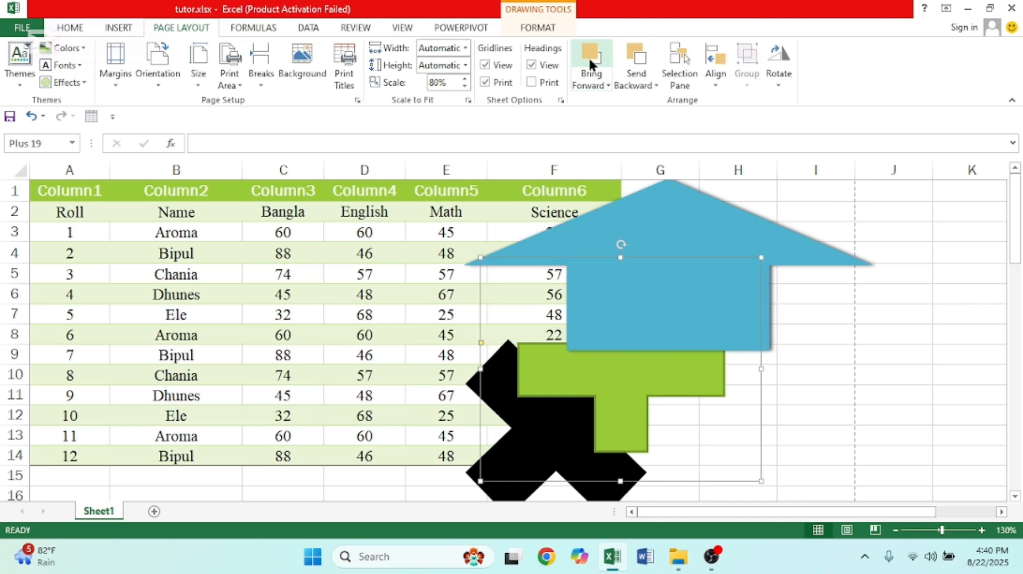
{"action": "left_click", "coordinate": [601, 83]}
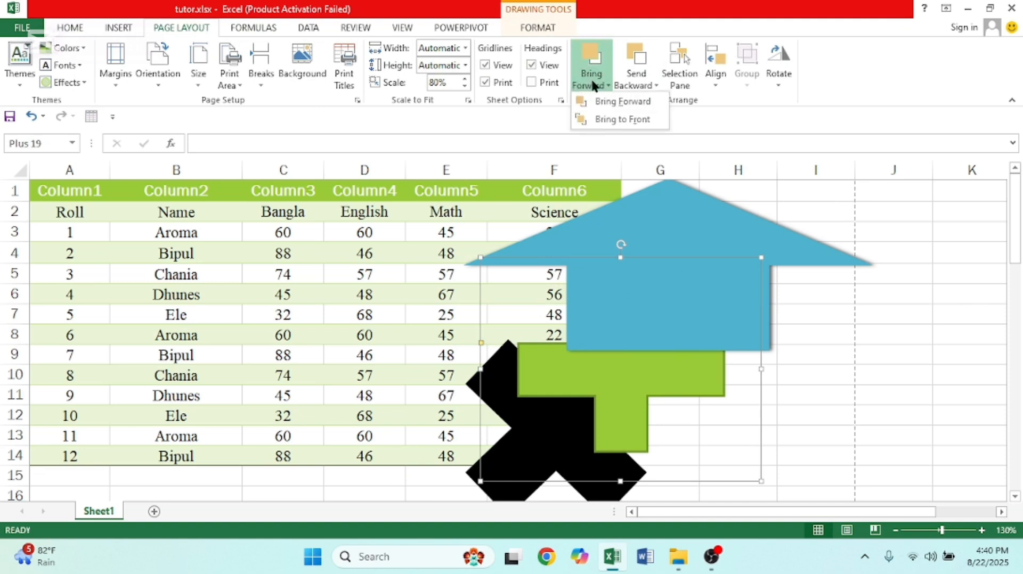
{"action": "left_click", "coordinate": [614, 107]}
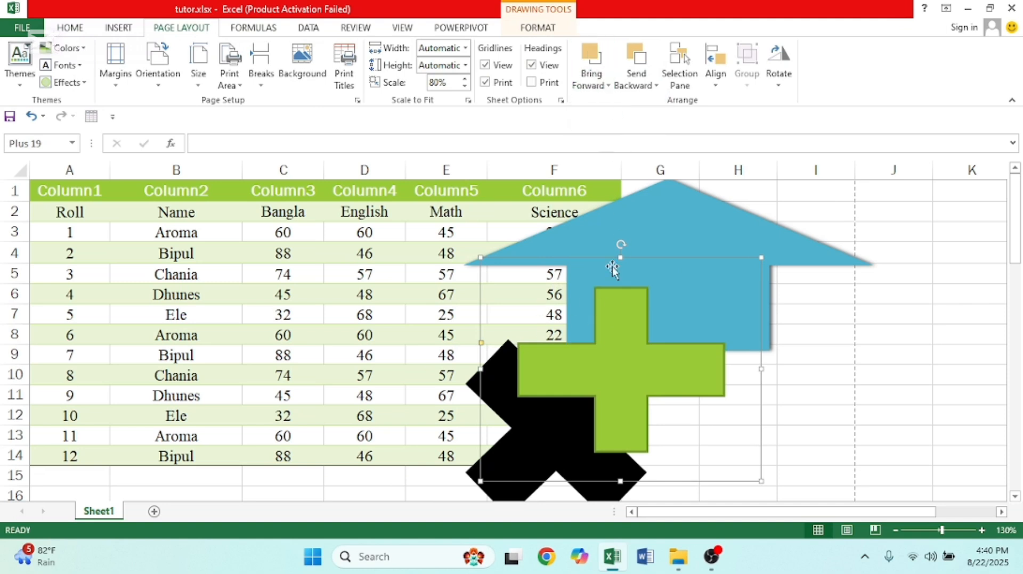
{"action": "left_click", "coordinate": [589, 88]}
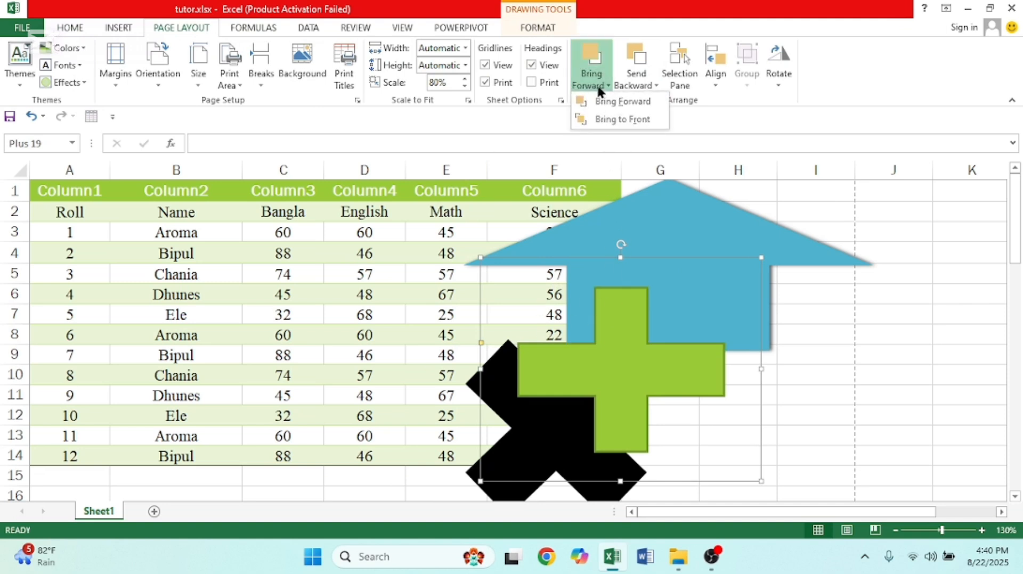
{"action": "left_click", "coordinate": [608, 119]}
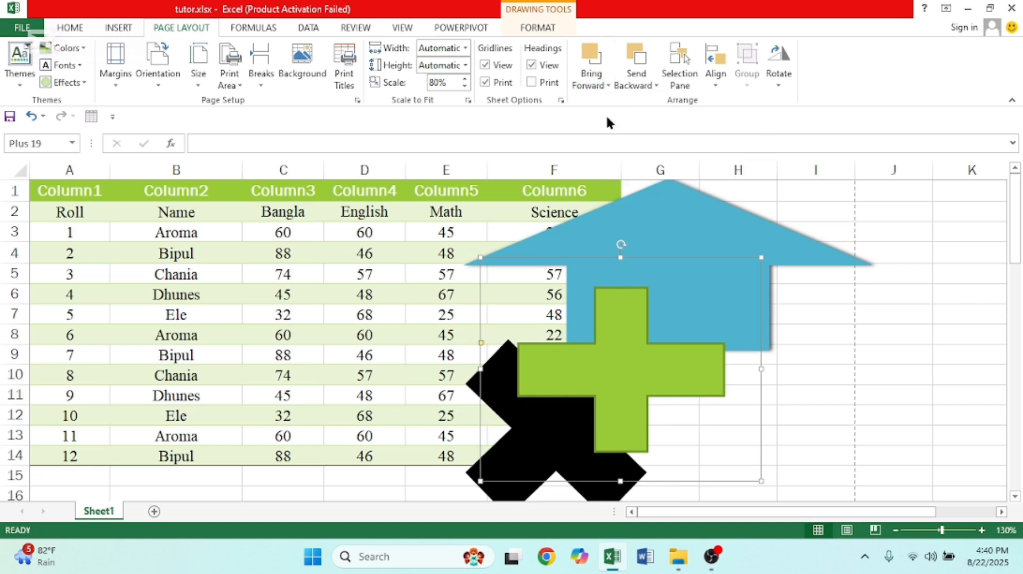
Bring the black multiply shape to the front of the overlapping shapes
{"action": "left_click", "coordinate": [555, 433]}
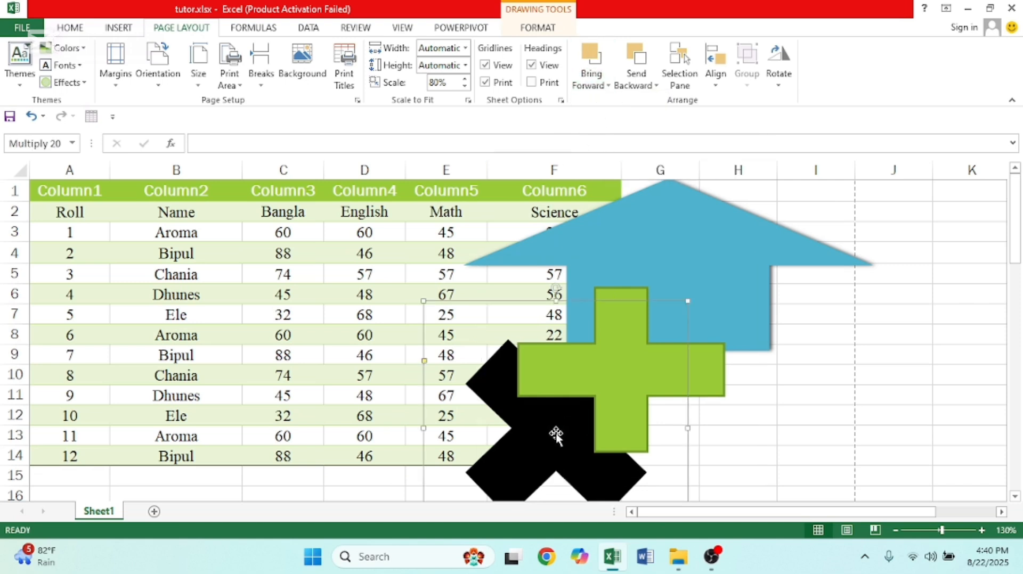
{"action": "left_click", "coordinate": [596, 86]}
{"action": "left_click", "coordinate": [613, 116]}
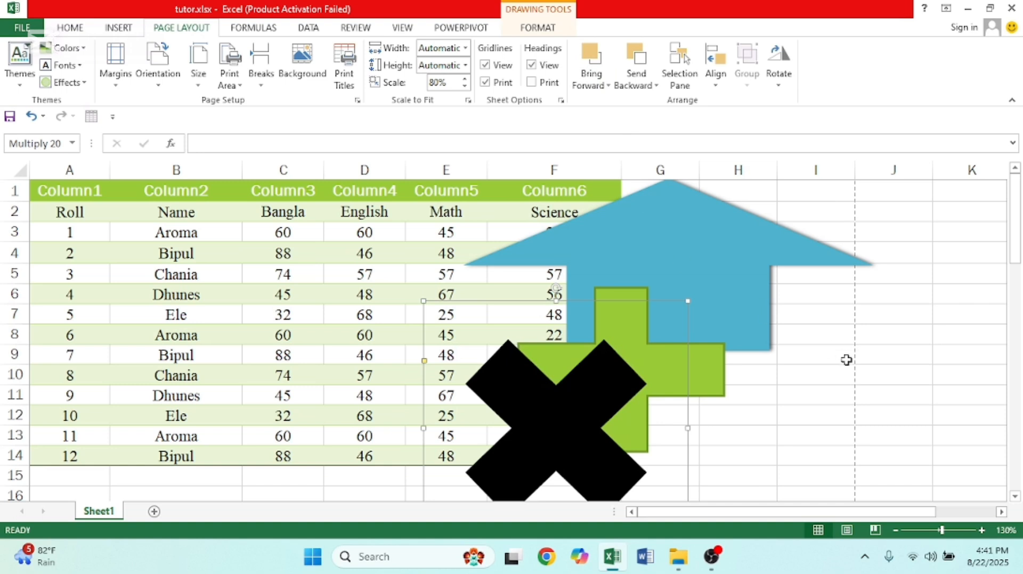
Bring the blue arrow forward one level above the green plus, and move the black multiply shape over the arrow
{"action": "left_click", "coordinate": [660, 250]}
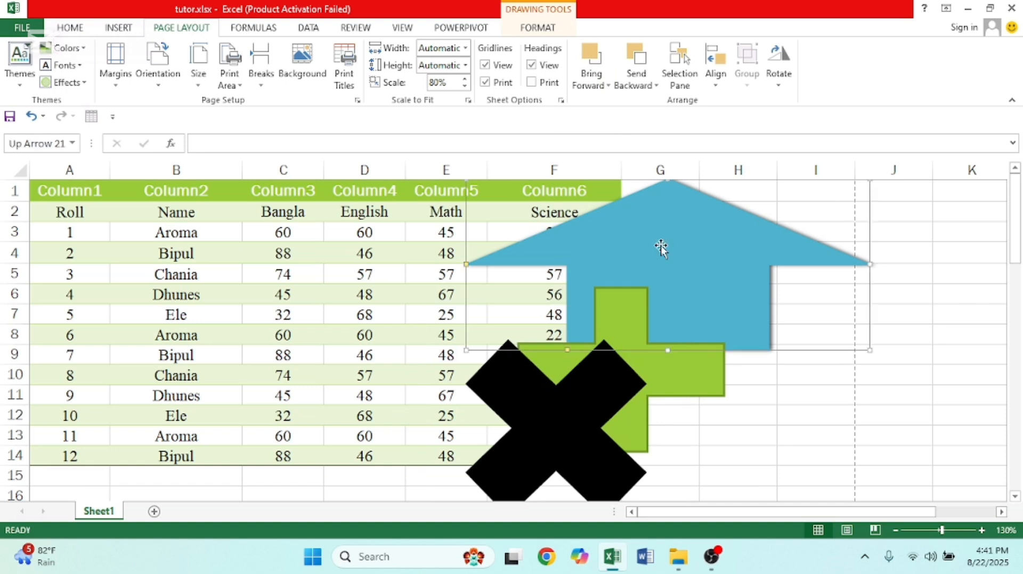
{"action": "left_click", "coordinate": [567, 422]}
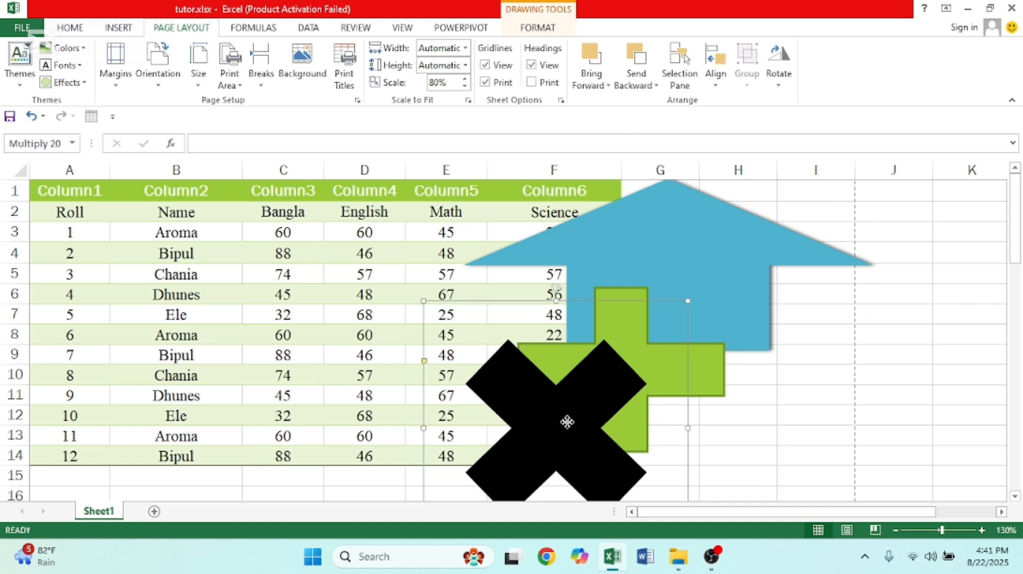
{"action": "left_click", "coordinate": [655, 382]}
{"action": "left_click", "coordinate": [729, 248]}
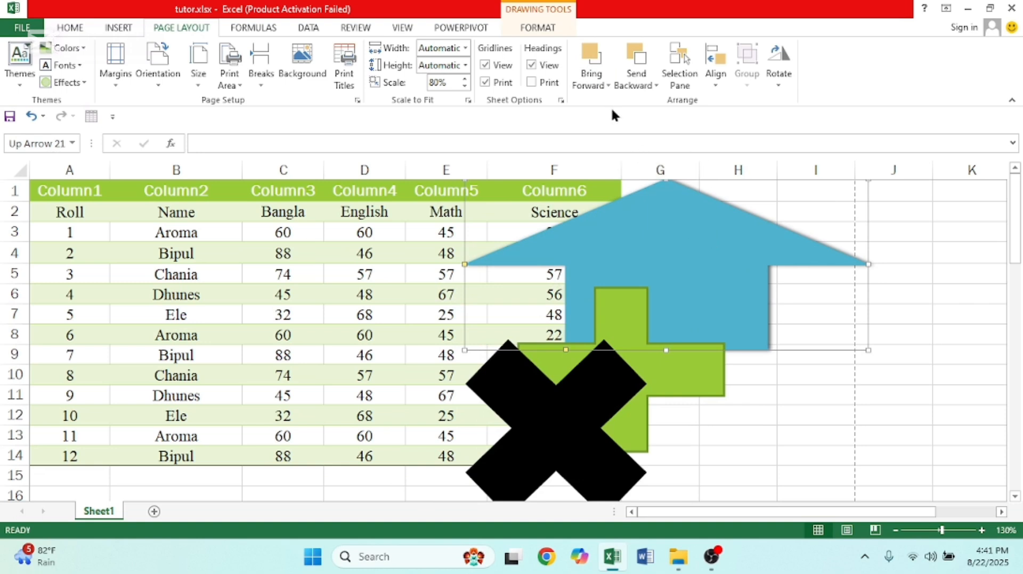
{"action": "left_click", "coordinate": [600, 84]}
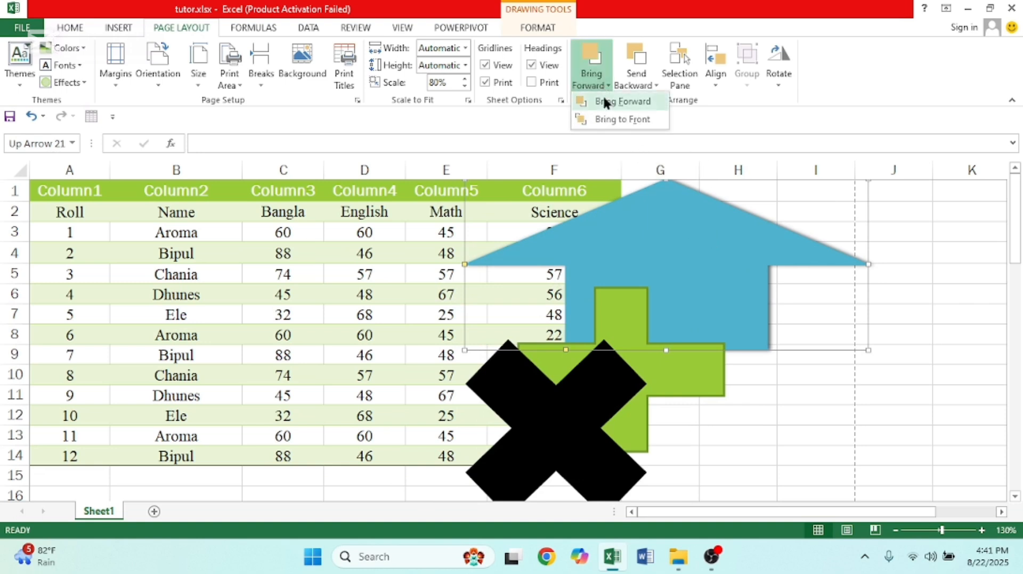
{"action": "left_click", "coordinate": [603, 101]}
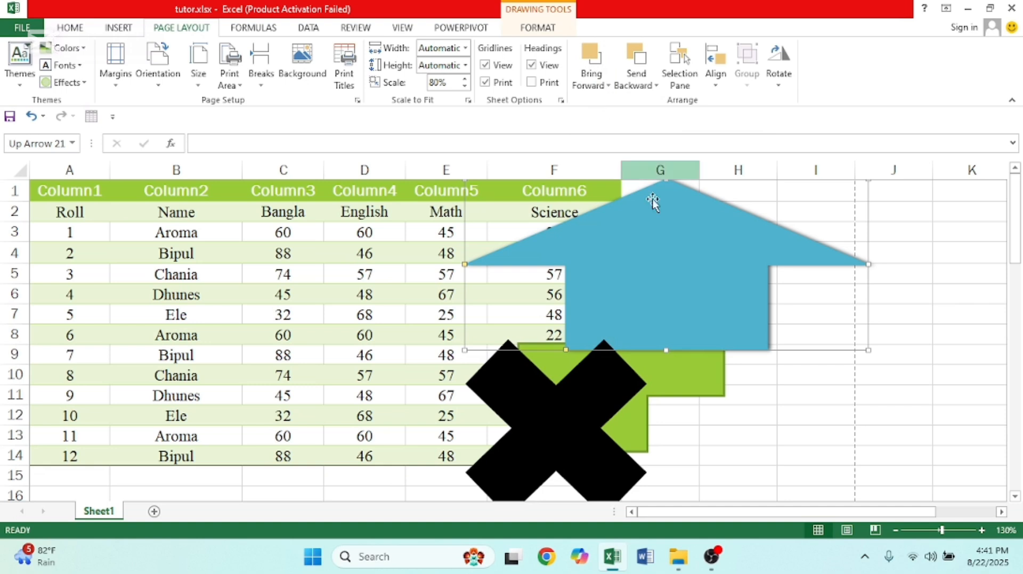
{"action": "left_click_drag", "start_coordinate": [631, 385], "coordinate": [762, 328]}
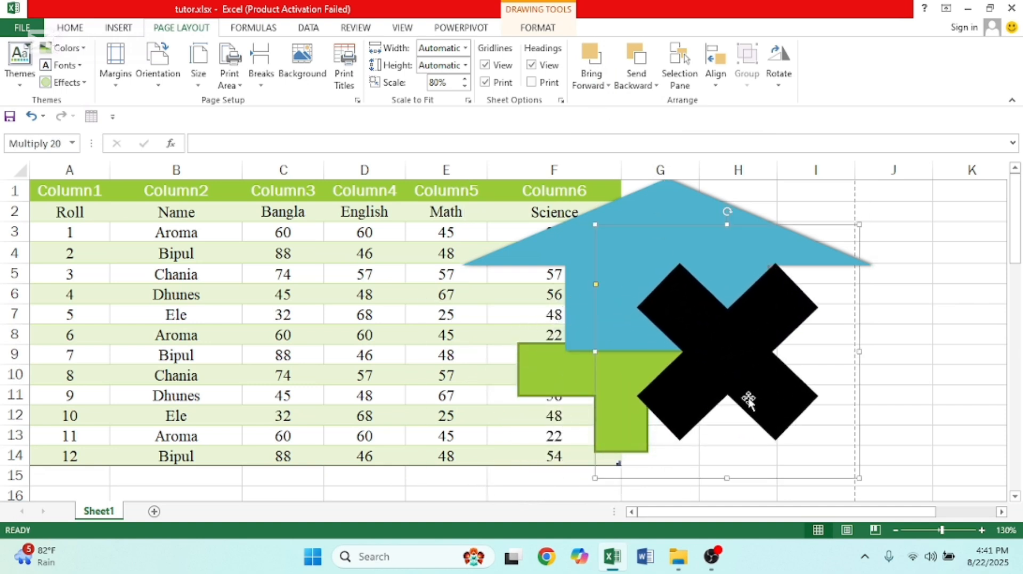
Send the black multiply shape backward one level behind the blue arrow
{"action": "left_click", "coordinate": [605, 85]}
{"action": "left_click", "coordinate": [604, 120]}
{"action": "left_click", "coordinate": [644, 87]}
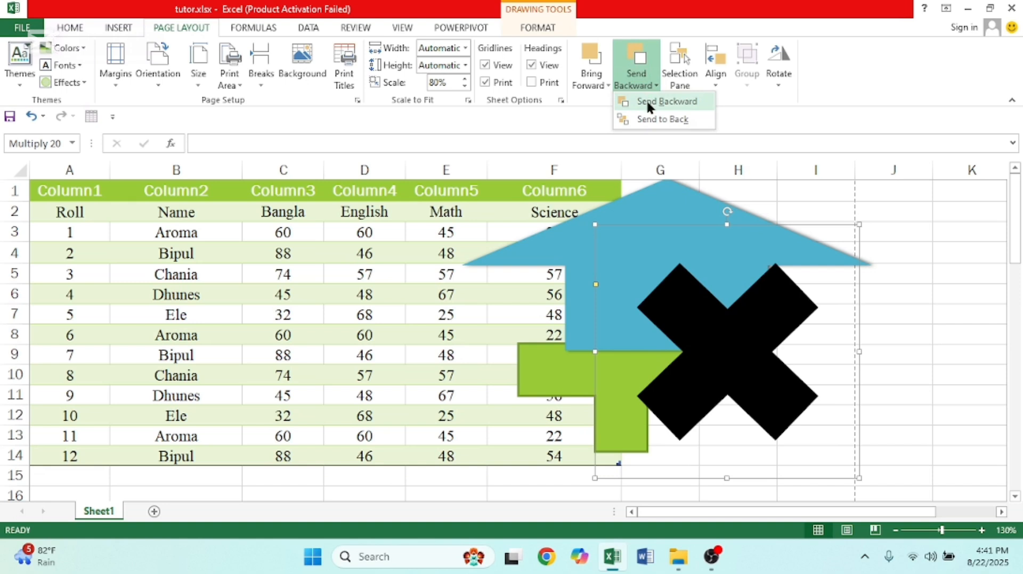
{"action": "left_click", "coordinate": [647, 99]}
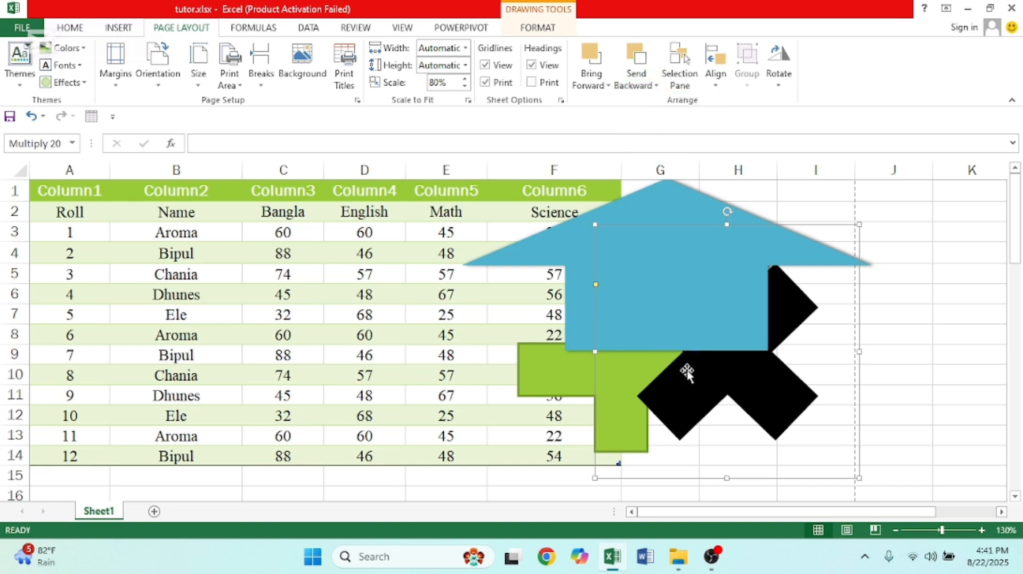
Send the blue arrow to the back, behind both the green plus and the black multiply shape
{"action": "left_click", "coordinate": [552, 248]}
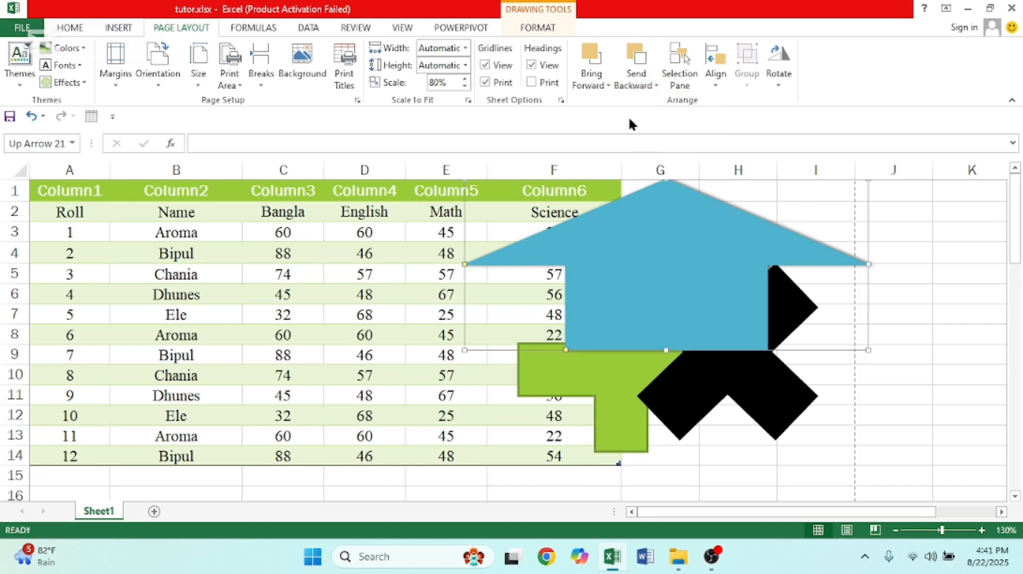
{"action": "left_click", "coordinate": [647, 80]}
{"action": "left_click", "coordinate": [666, 120]}
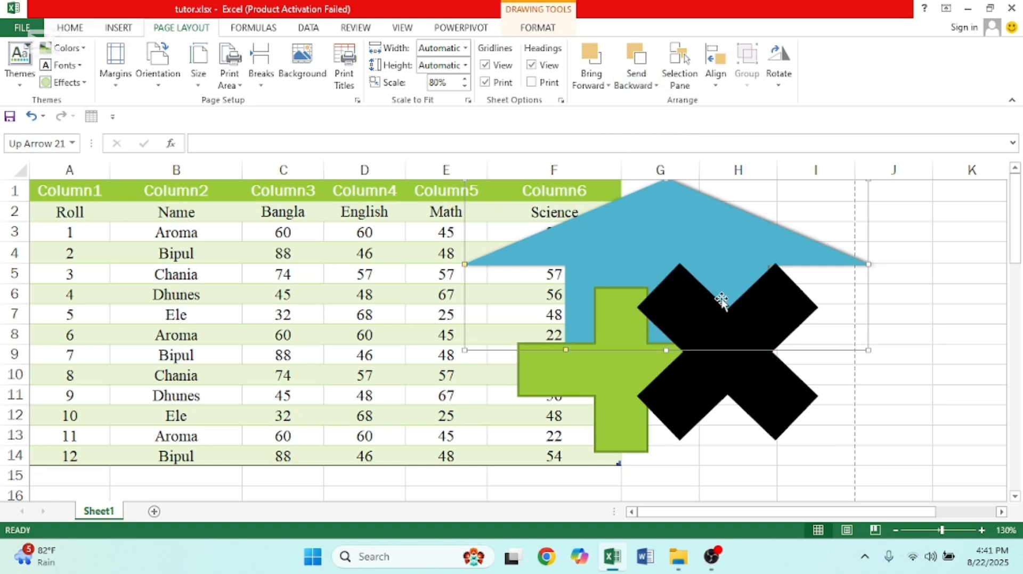
{"action": "left_click", "coordinate": [397, 258]}
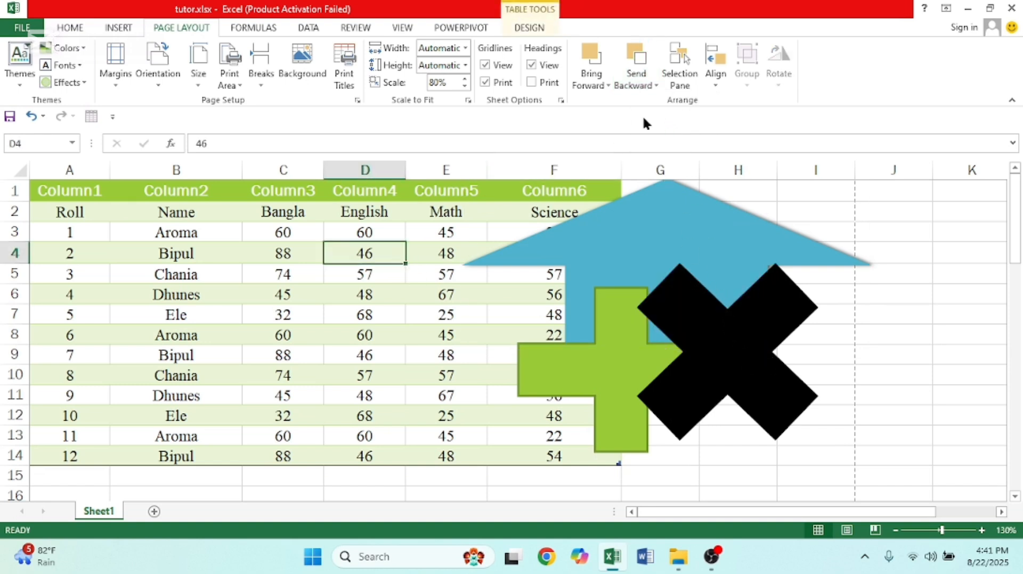
Use the Selection Pane to hide and show again the multiply shape and the plus shape, and close the pane
{"action": "left_click", "coordinate": [672, 76]}
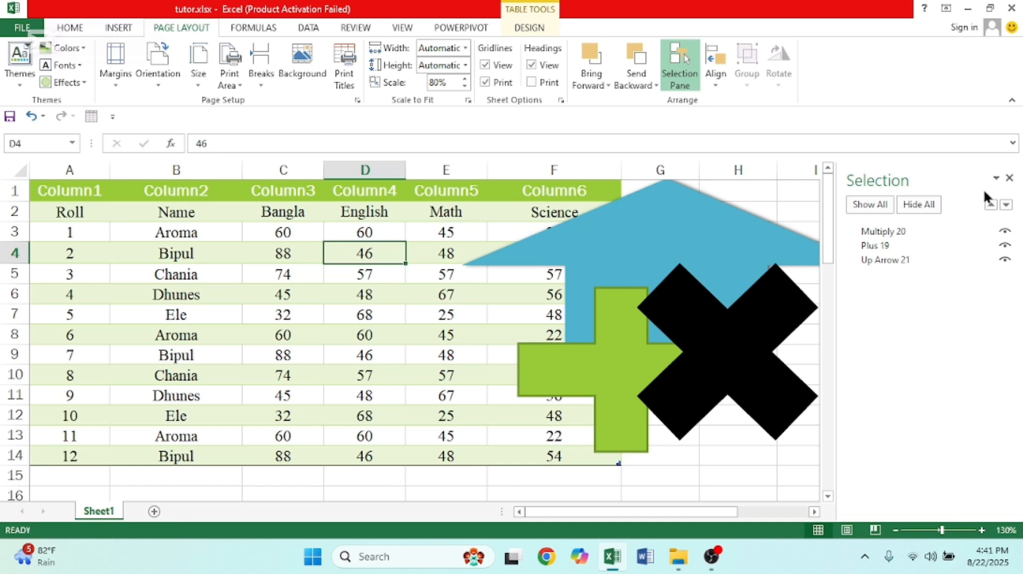
{"action": "left_click", "coordinate": [1004, 232]}
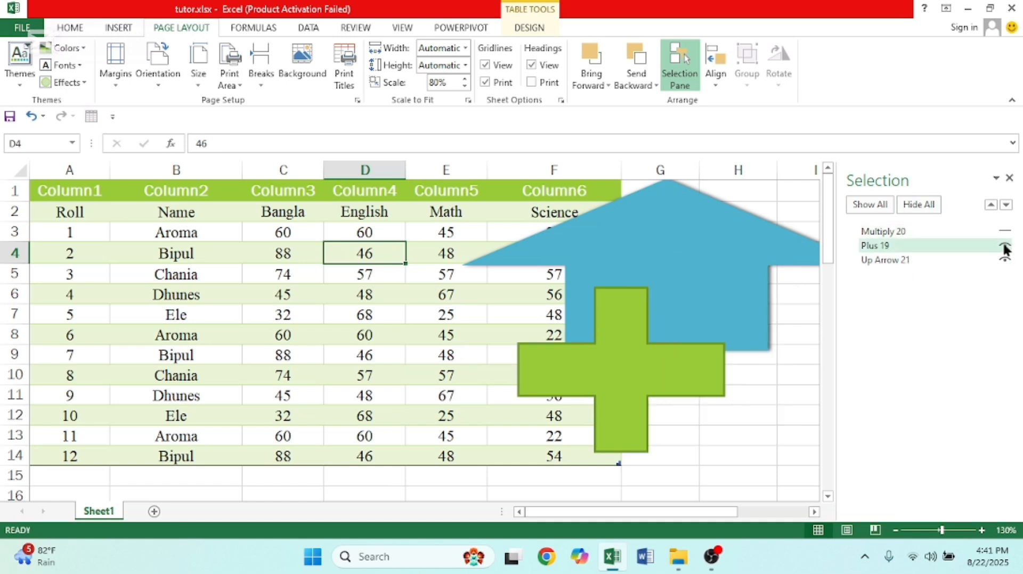
{"action": "left_click", "coordinate": [1004, 246]}
{"action": "left_click", "coordinate": [1004, 231]}
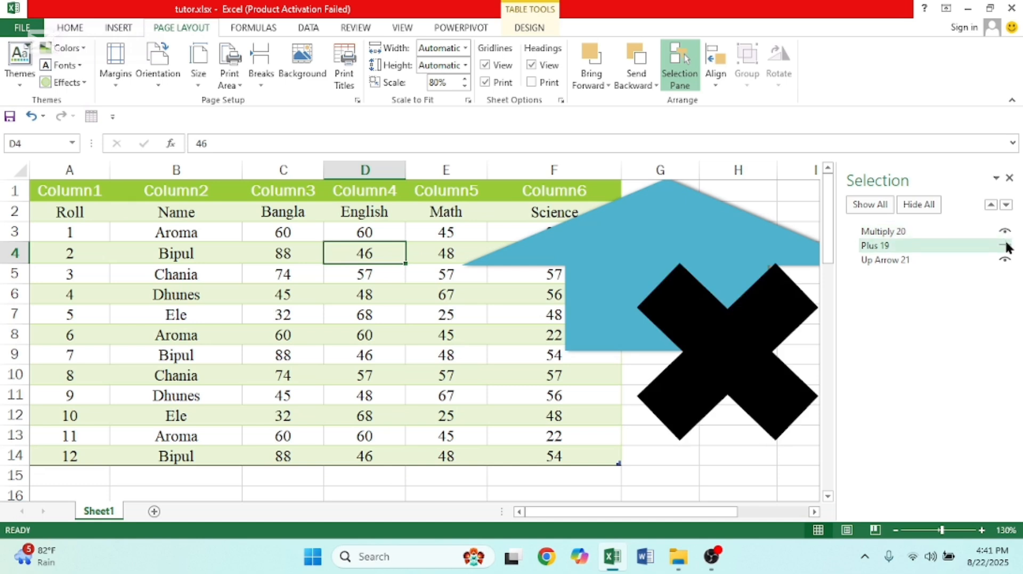
{"action": "left_click", "coordinate": [1004, 246]}
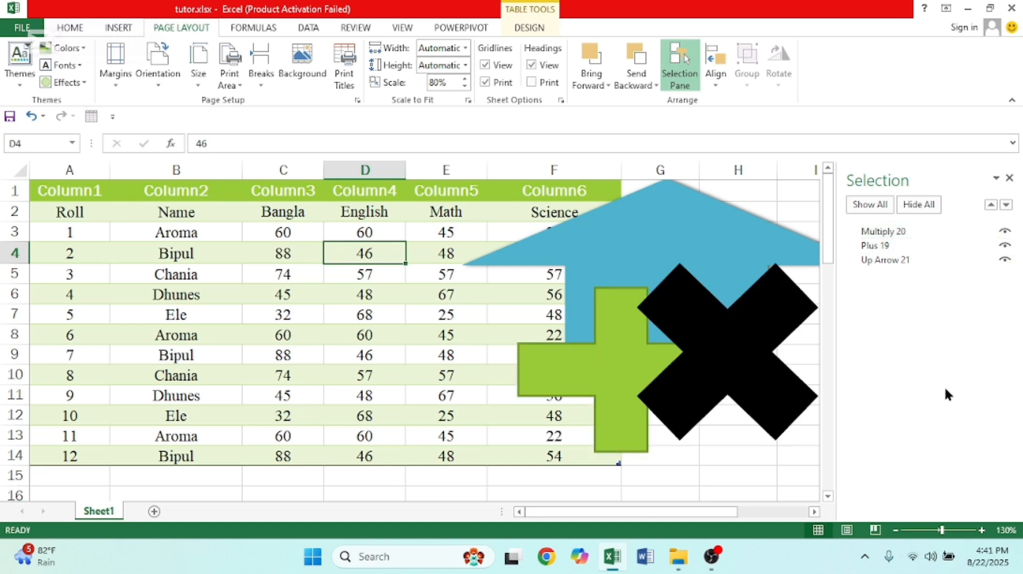
{"action": "left_click", "coordinate": [1008, 178]}
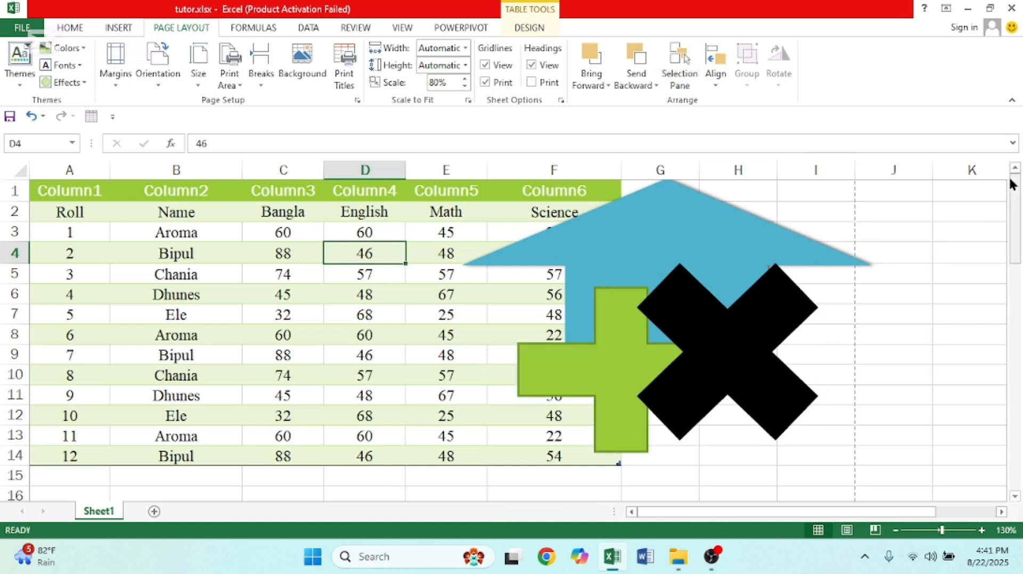
{"action": "left_click", "coordinate": [721, 291]}
{"action": "left_click", "coordinate": [614, 356]}
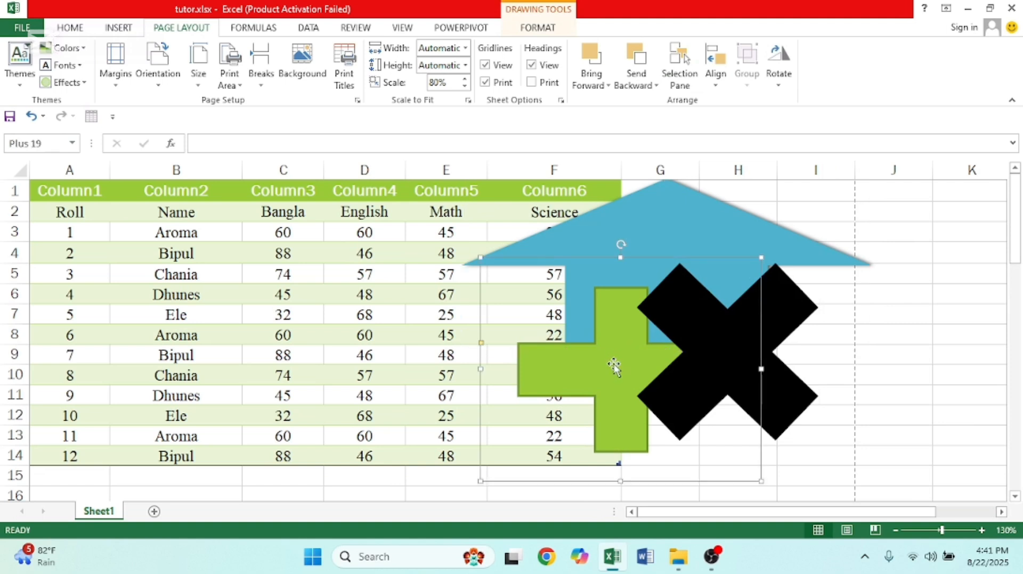
{"action": "left_click", "coordinate": [715, 75]}
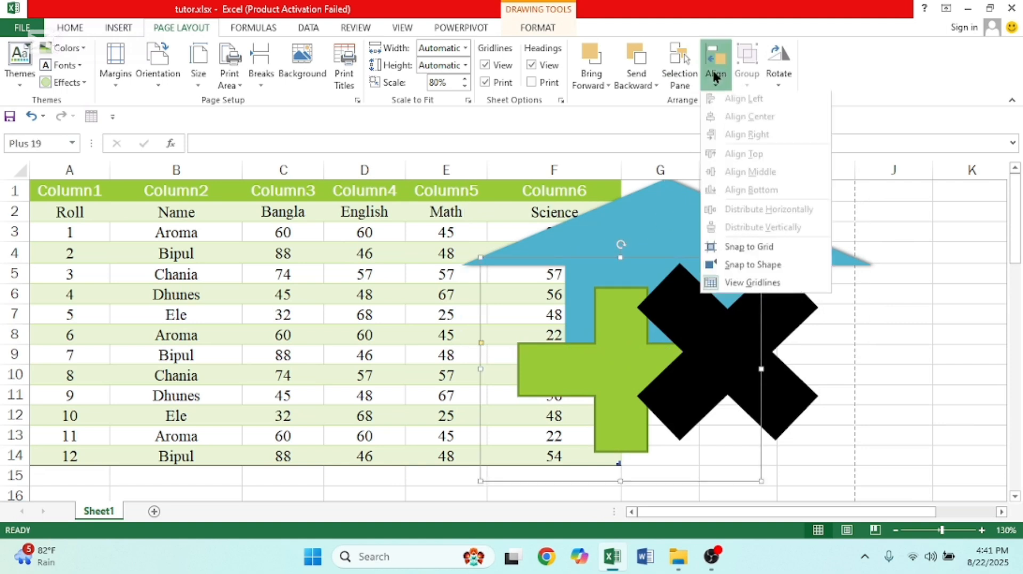
{"action": "left_click", "coordinate": [916, 322]}
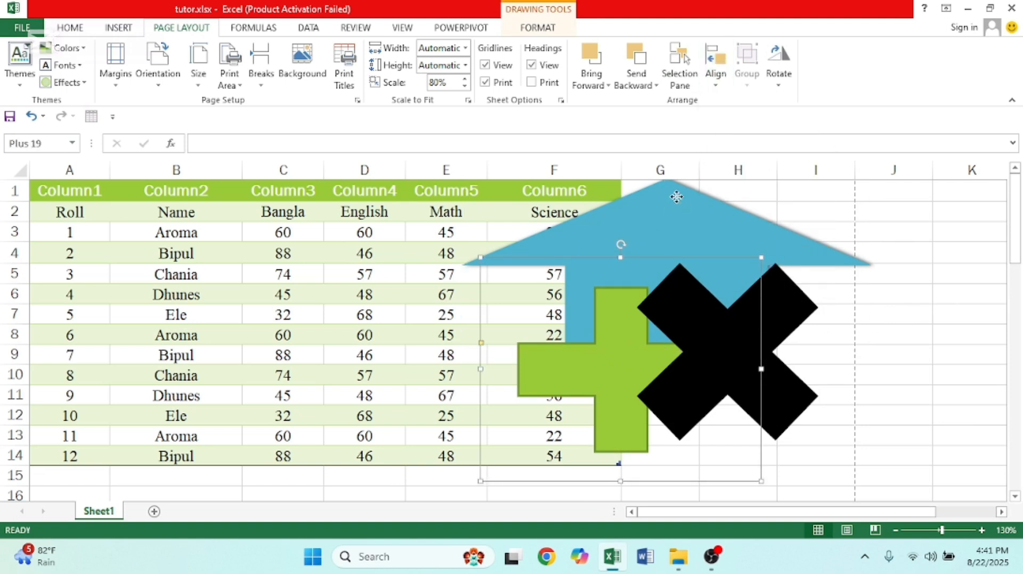
Select the blue arrow, green plus and black multiply shape together and apply Align Left to them
{"action": "left_click", "coordinate": [677, 200]}
{"action": "left_click", "coordinate": [601, 389], "text": "shift"}
{"action": "left_click", "coordinate": [676, 381], "text": "shift"}
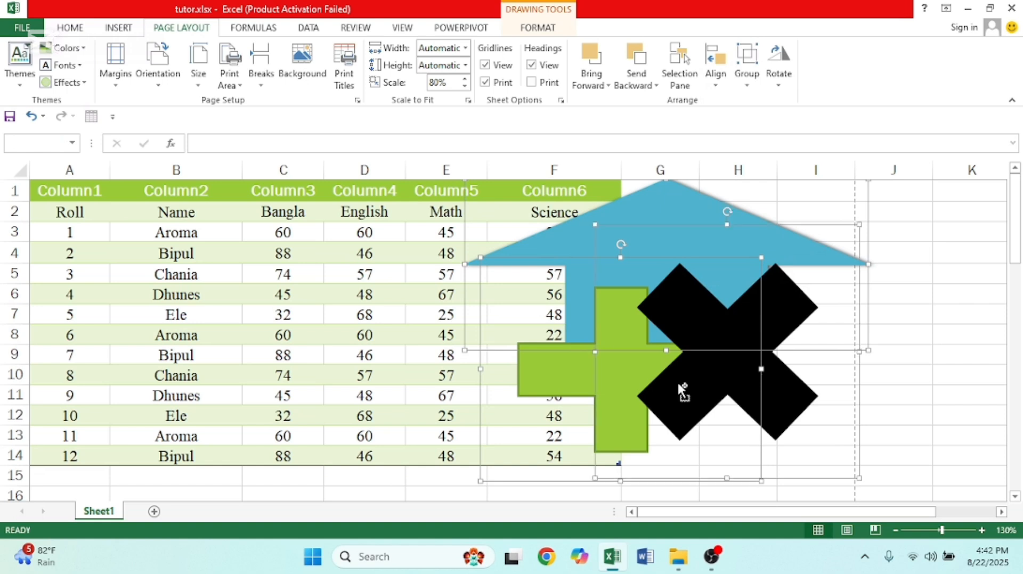
{"action": "left_click", "coordinate": [714, 77]}
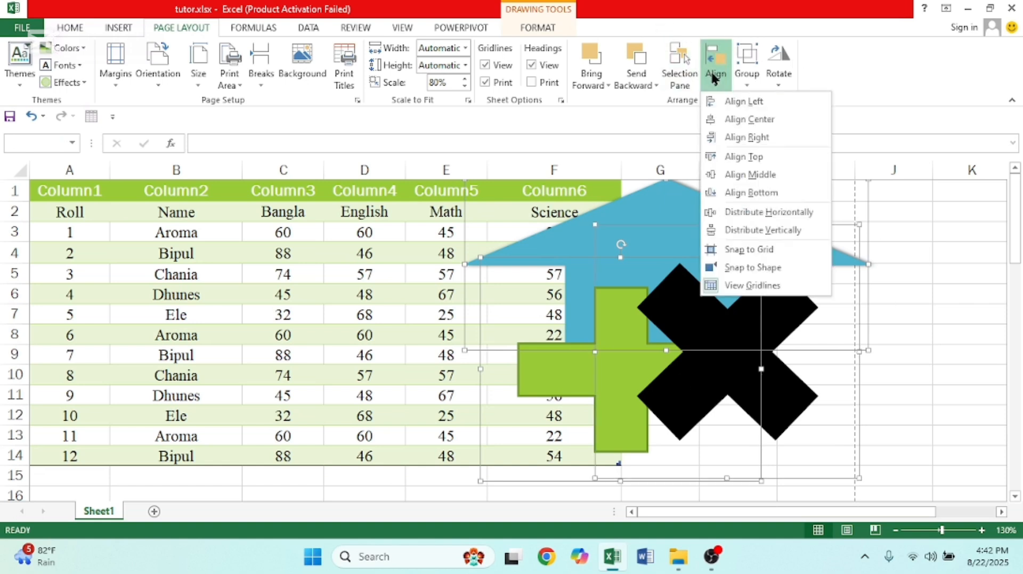
{"action": "left_click", "coordinate": [744, 101]}
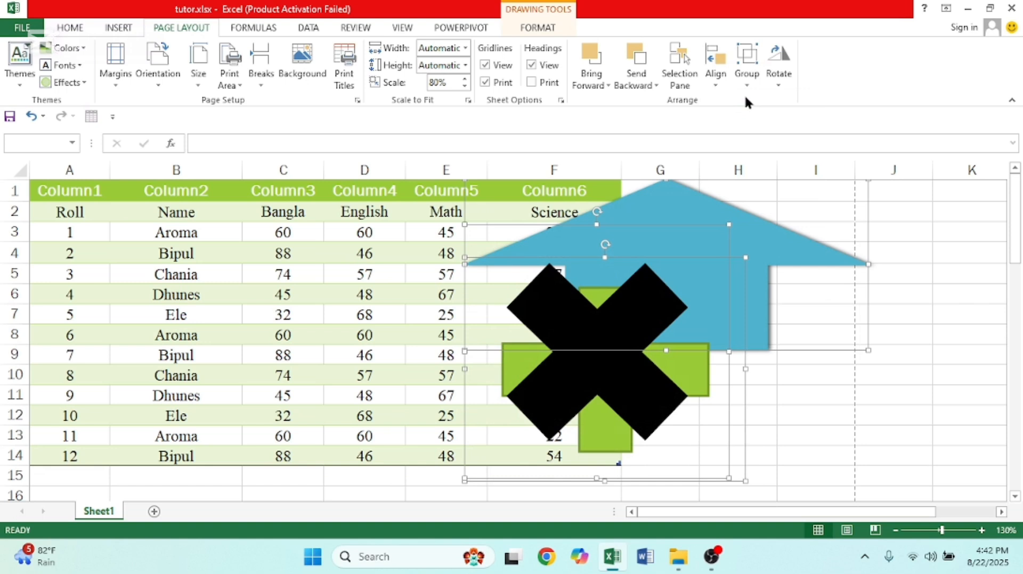
Apply Align Middle and Align Center to the three selected shapes, and deselect them
{"action": "left_click", "coordinate": [719, 81]}
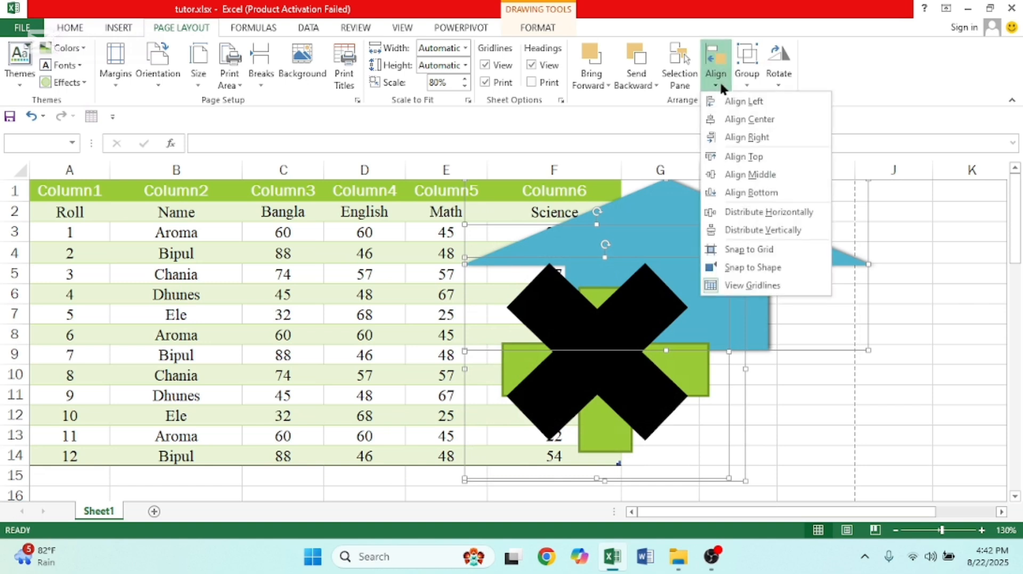
{"action": "left_click", "coordinate": [745, 174]}
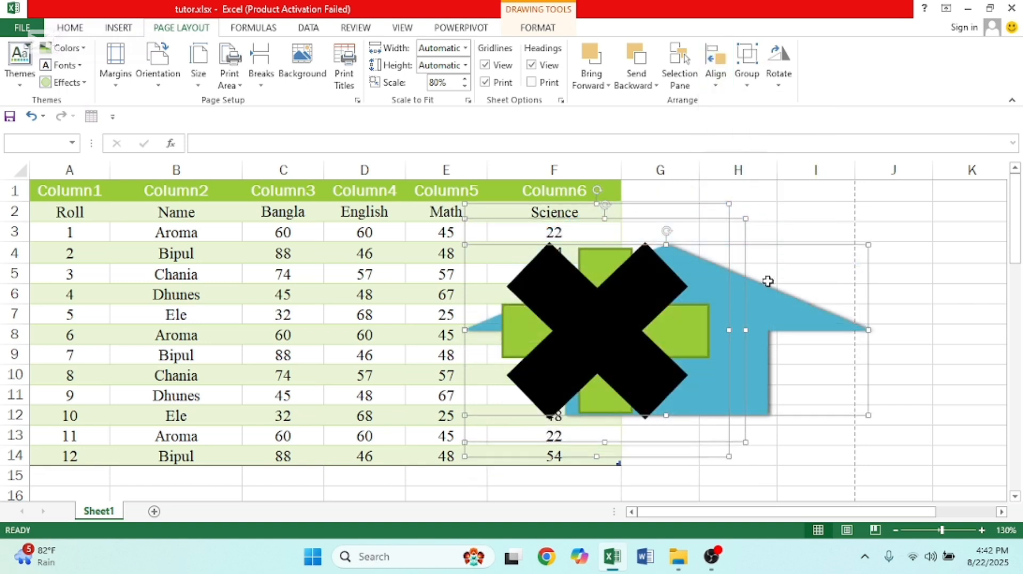
{"action": "left_click", "coordinate": [715, 81]}
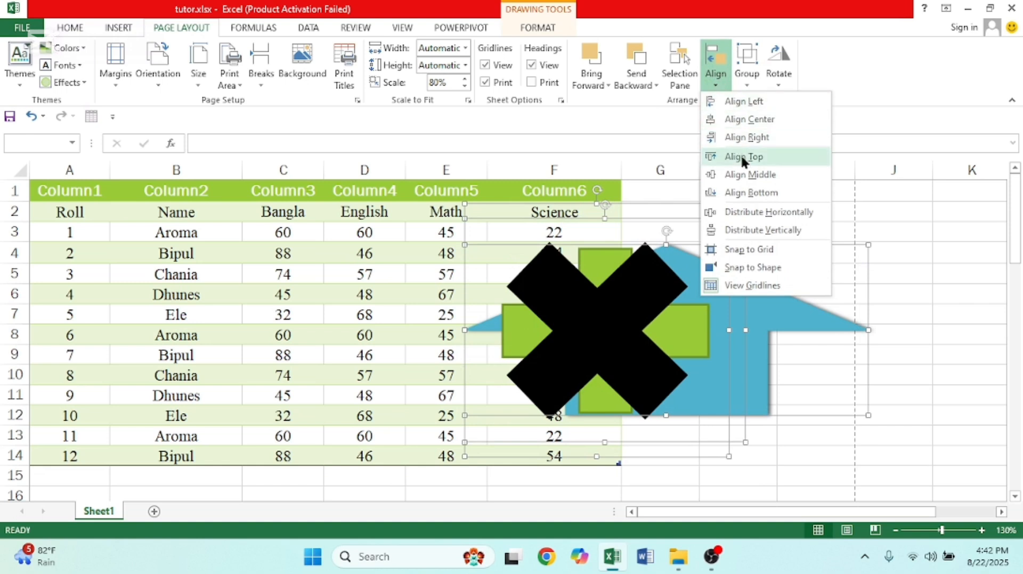
{"action": "left_click", "coordinate": [757, 120]}
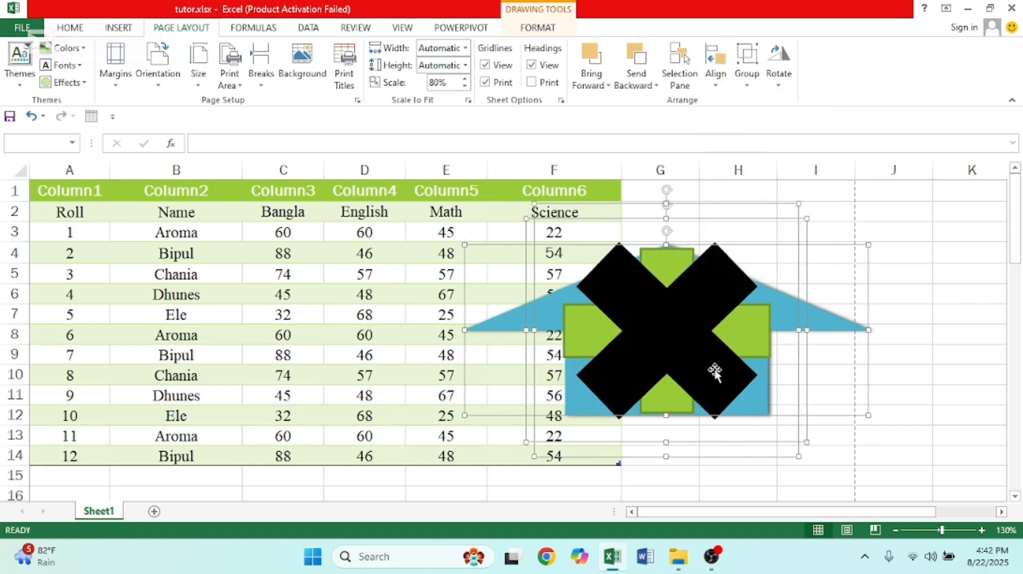
{"action": "left_click", "coordinate": [869, 464]}
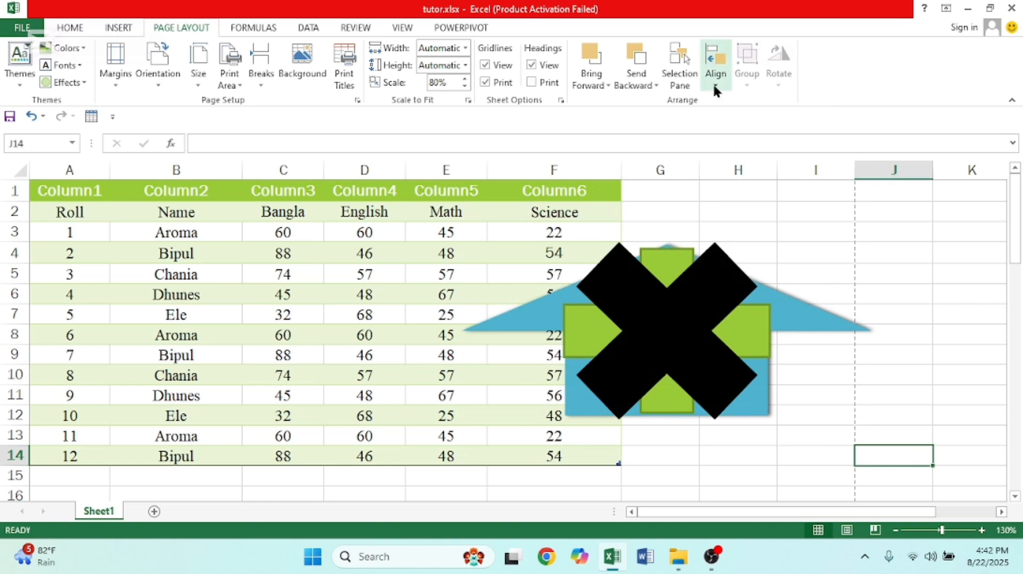
Group the plus, multiply and arrow shapes, and move the group to the right so it reaches into column K
{"action": "left_click", "coordinate": [842, 329]}
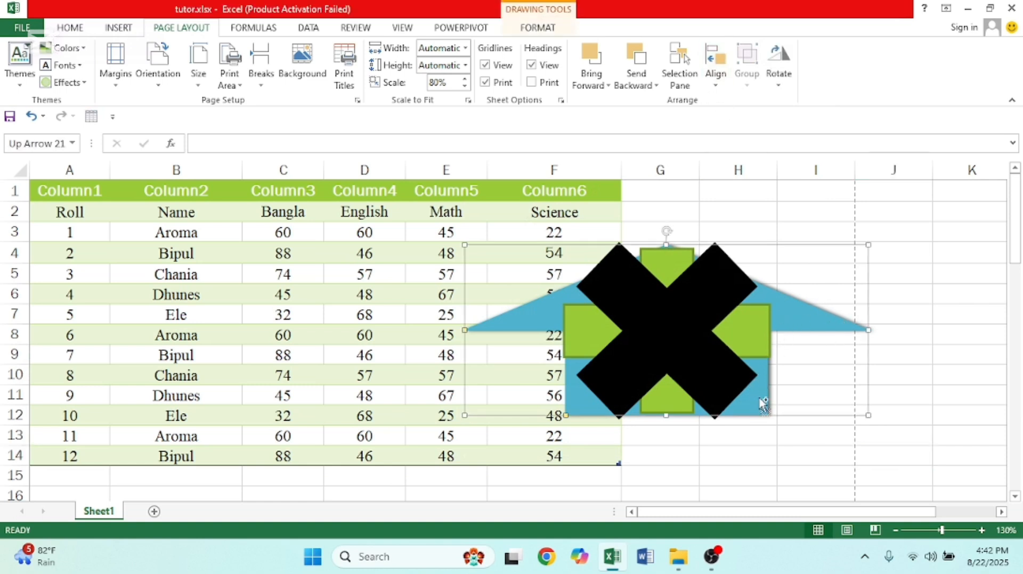
{"action": "key", "text": "Escape"}
{"action": "left_click", "coordinate": [744, 340]}
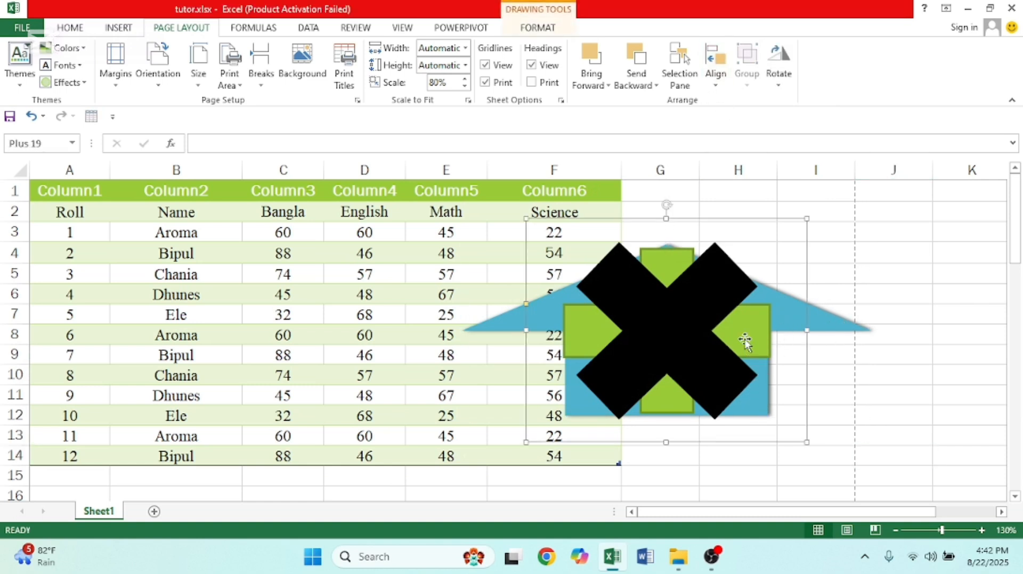
{"action": "left_click", "coordinate": [698, 326], "text": "shift"}
{"action": "left_click", "coordinate": [819, 319], "text": "shift"}
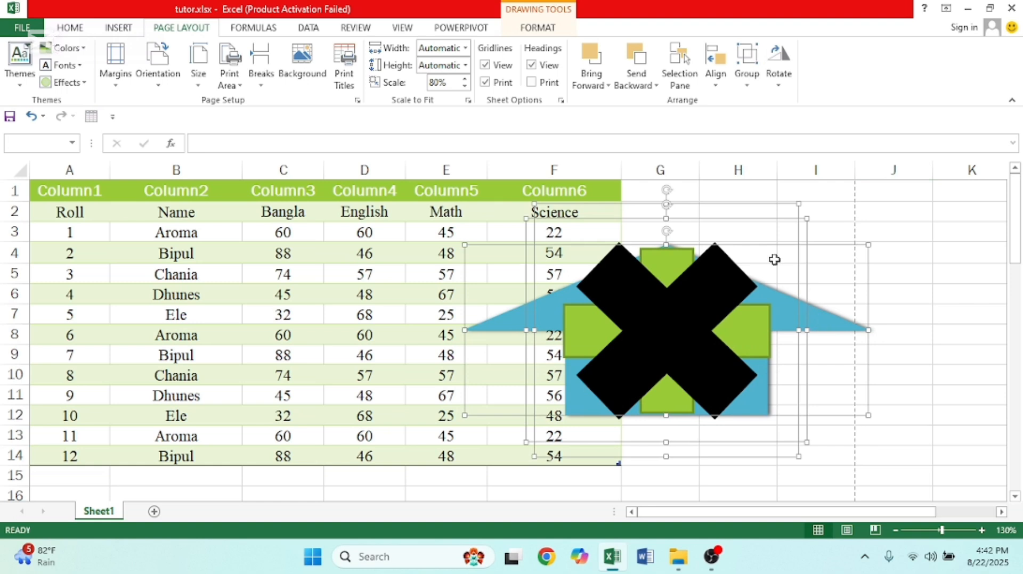
{"action": "left_click", "coordinate": [746, 88]}
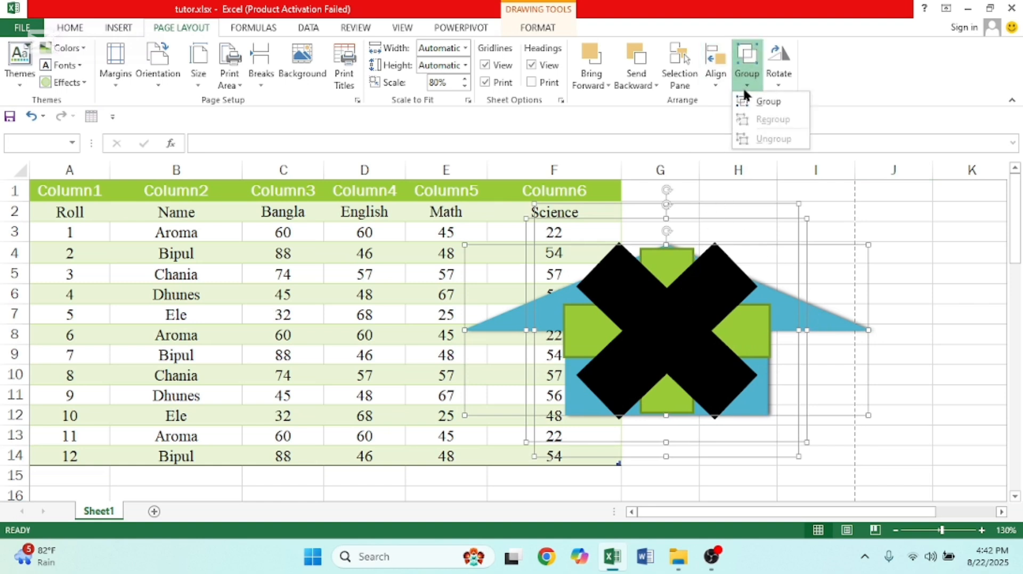
{"action": "left_click", "coordinate": [773, 101]}
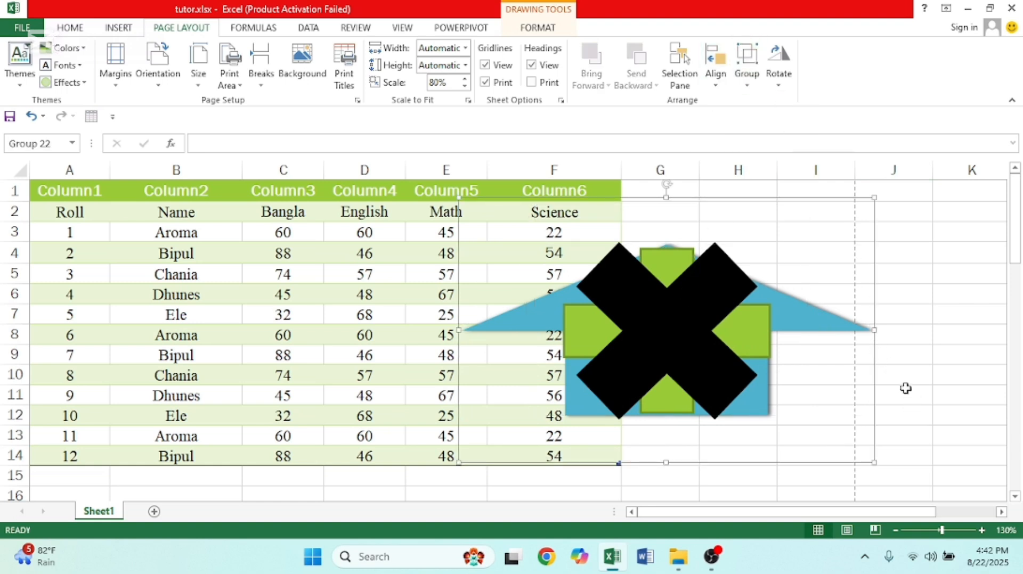
{"action": "left_click_drag", "start_coordinate": [872, 372], "coordinate": [764, 347]}
{"action": "left_click_drag", "start_coordinate": [853, 313], "coordinate": [959, 293]}
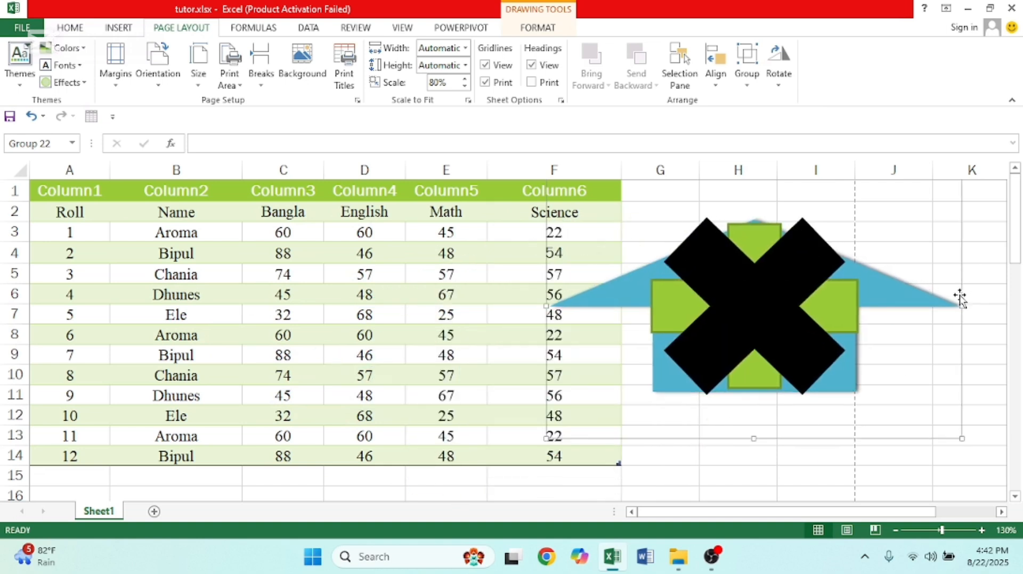
Ungroup the shapes, and pull the multiply shape over columns E and F and the plus to the arrow's lower right corner
{"action": "right_click", "coordinate": [877, 292]}
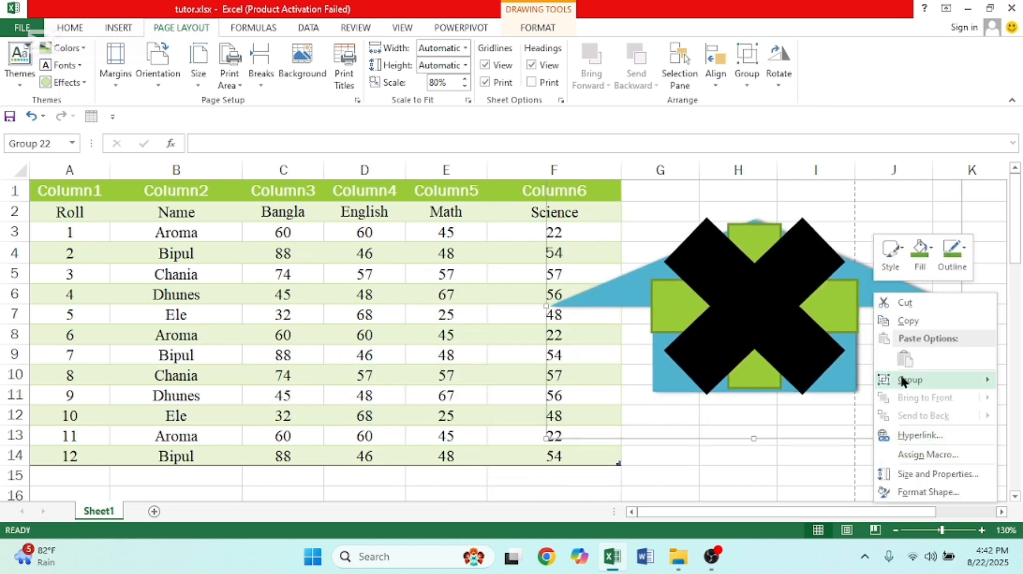
{"action": "left_click", "coordinate": [760, 321]}
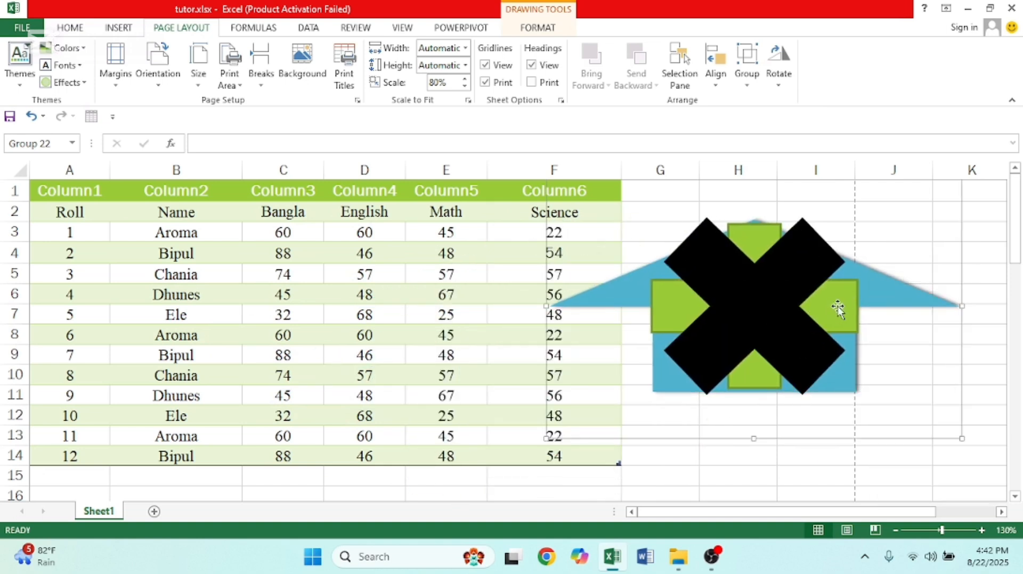
{"action": "left_click", "coordinate": [753, 85]}
{"action": "left_click", "coordinate": [760, 137]}
{"action": "left_click", "coordinate": [962, 447]}
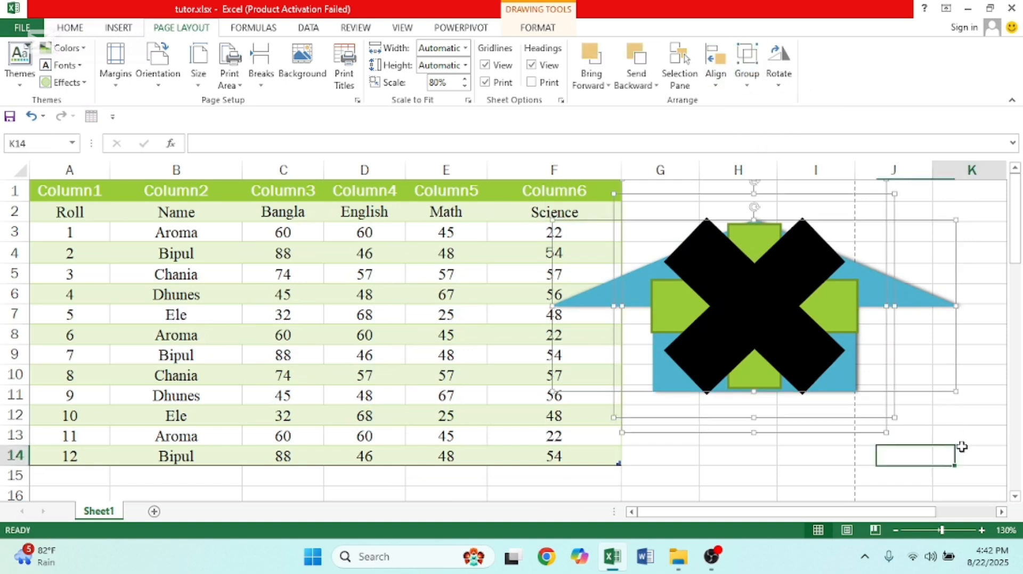
{"action": "left_click_drag", "start_coordinate": [765, 338], "coordinate": [559, 377]}
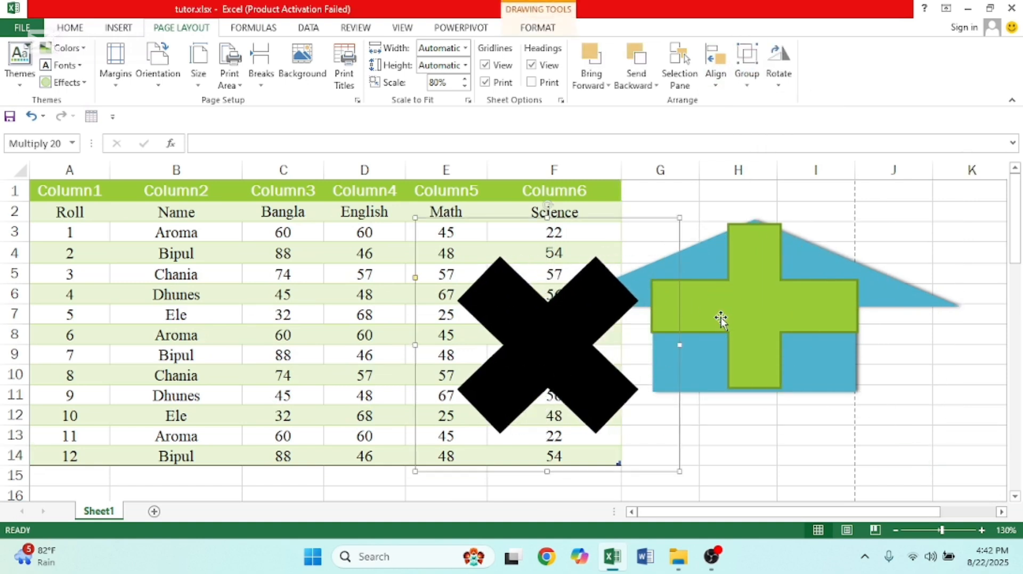
{"action": "left_click_drag", "start_coordinate": [721, 318], "coordinate": [839, 413]}
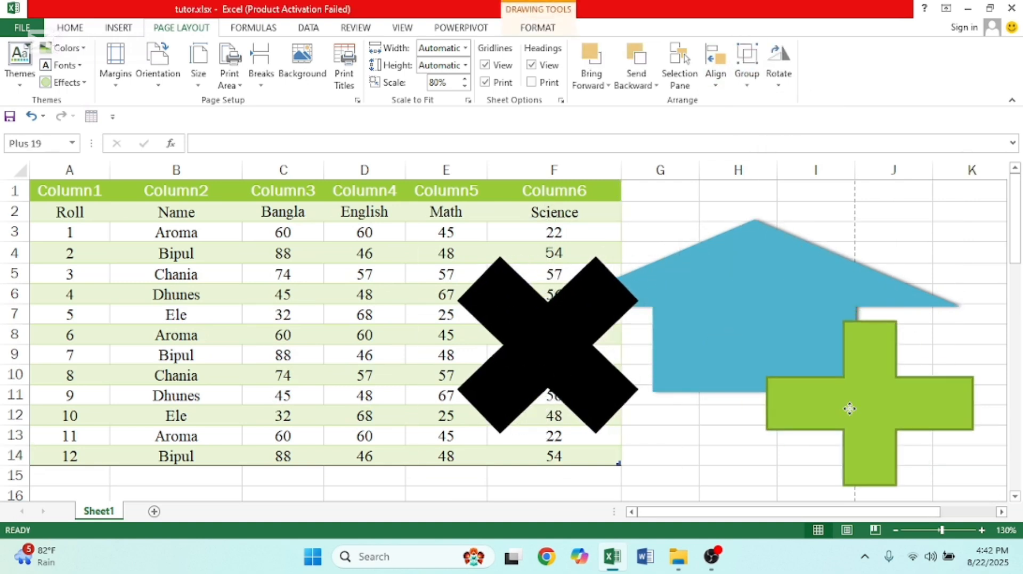
Rotate the blue arrow clockwise past 23° by raising its rotation value in the More Rotation Options
{"action": "left_click", "coordinate": [740, 267]}
{"action": "left_click", "coordinate": [777, 84]}
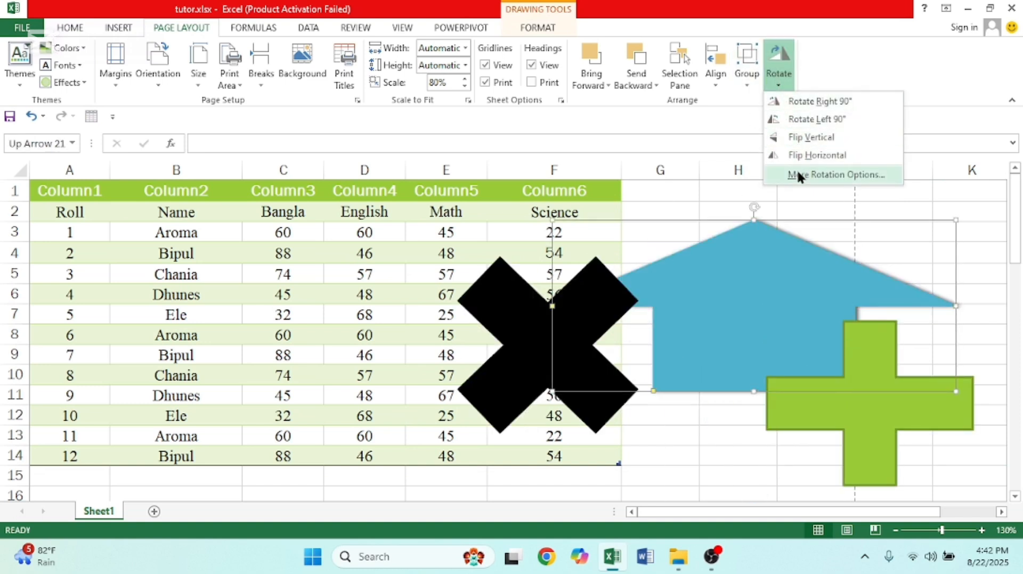
{"action": "left_click", "coordinate": [811, 173]}
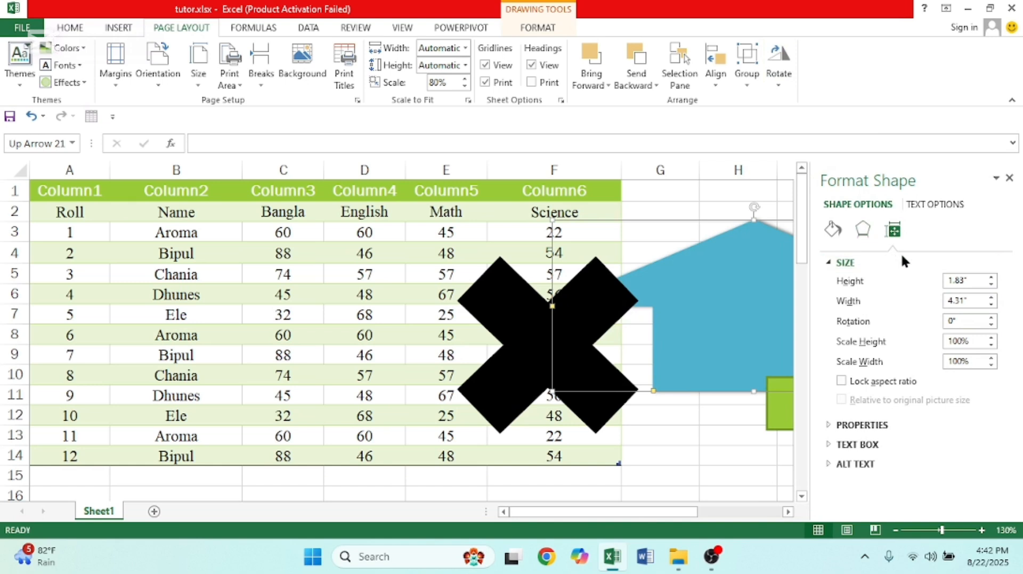
{"action": "left_click", "coordinate": [990, 318]}
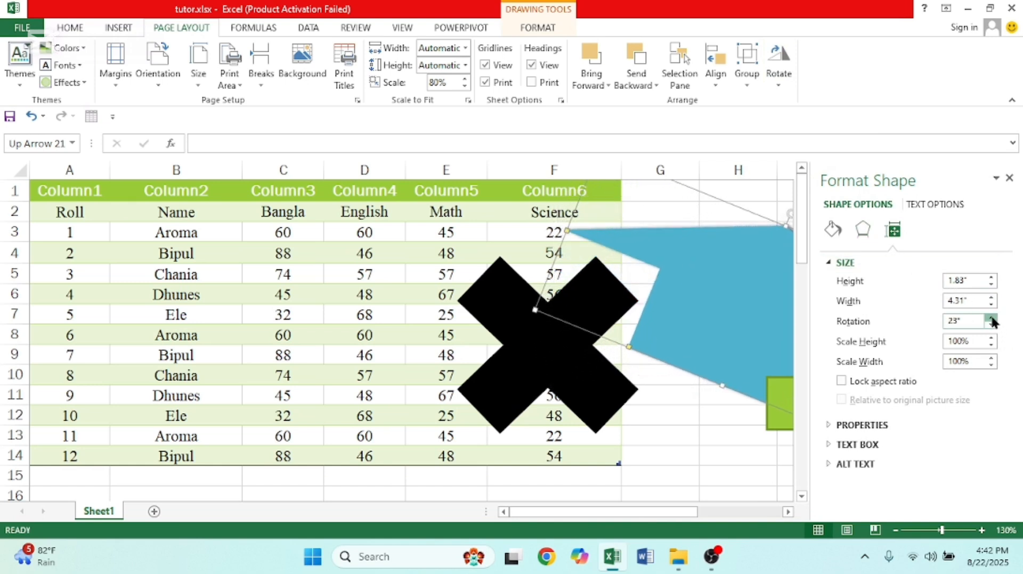
Rotate the black multiply shape clockwise by slightly less than a quarter turn, and close the Format Shape settings
{"action": "left_click", "coordinate": [543, 365]}
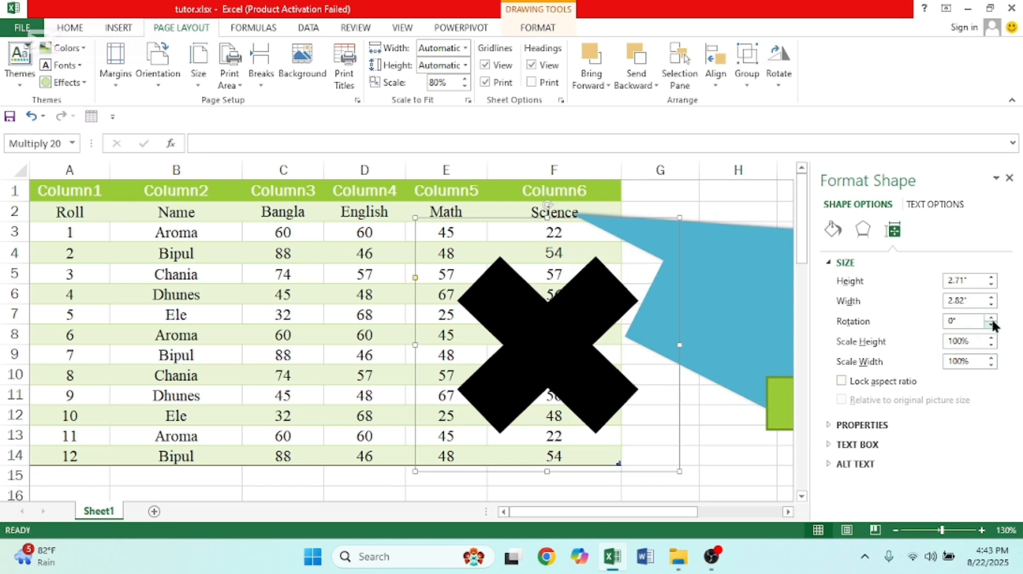
{"action": "left_click_drag", "start_coordinate": [993, 317], "coordinate": [993, 317]}
{"action": "left_click", "coordinate": [1009, 177]}
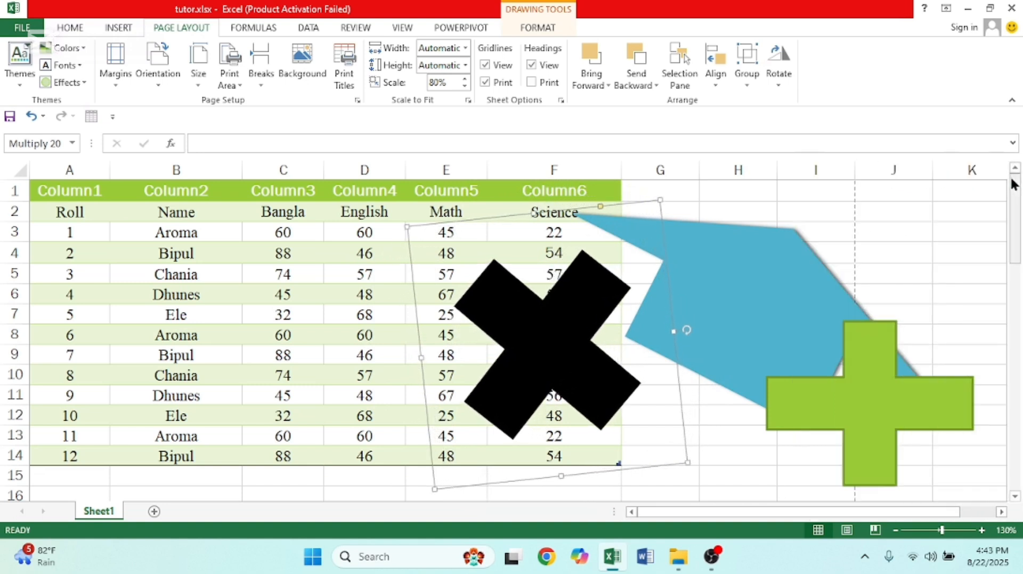